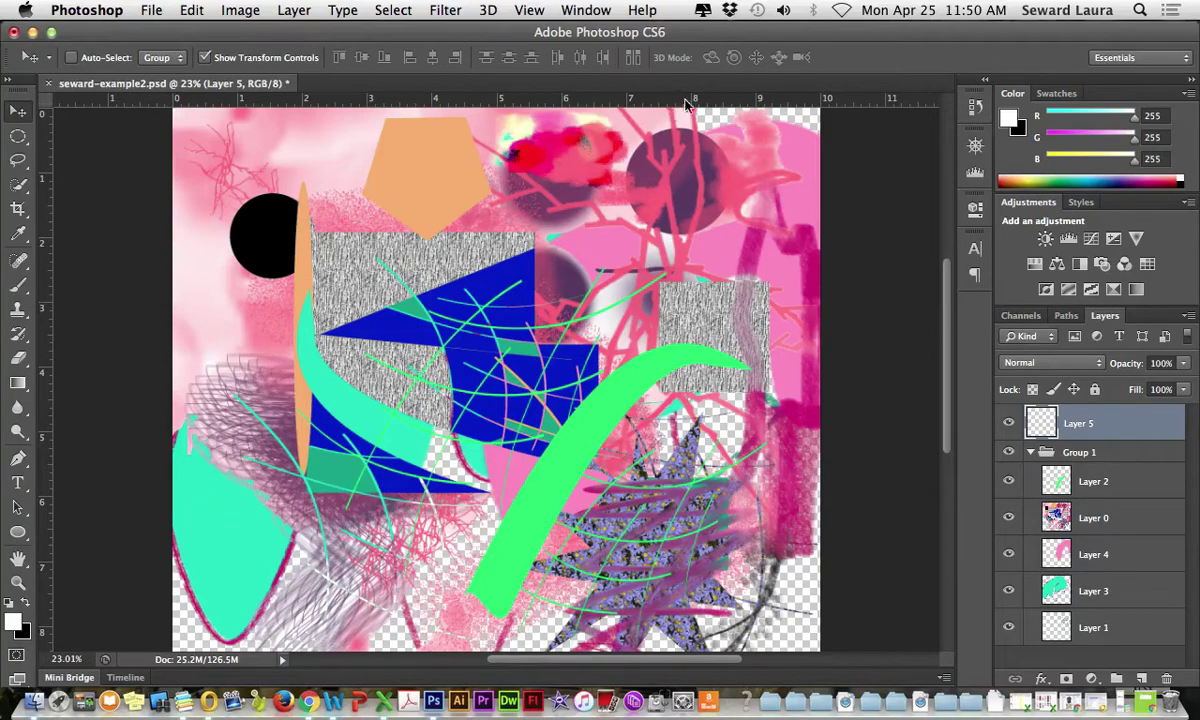
Activate the Brush tool and choose the 19 px hard round brush preset
click(18, 284)
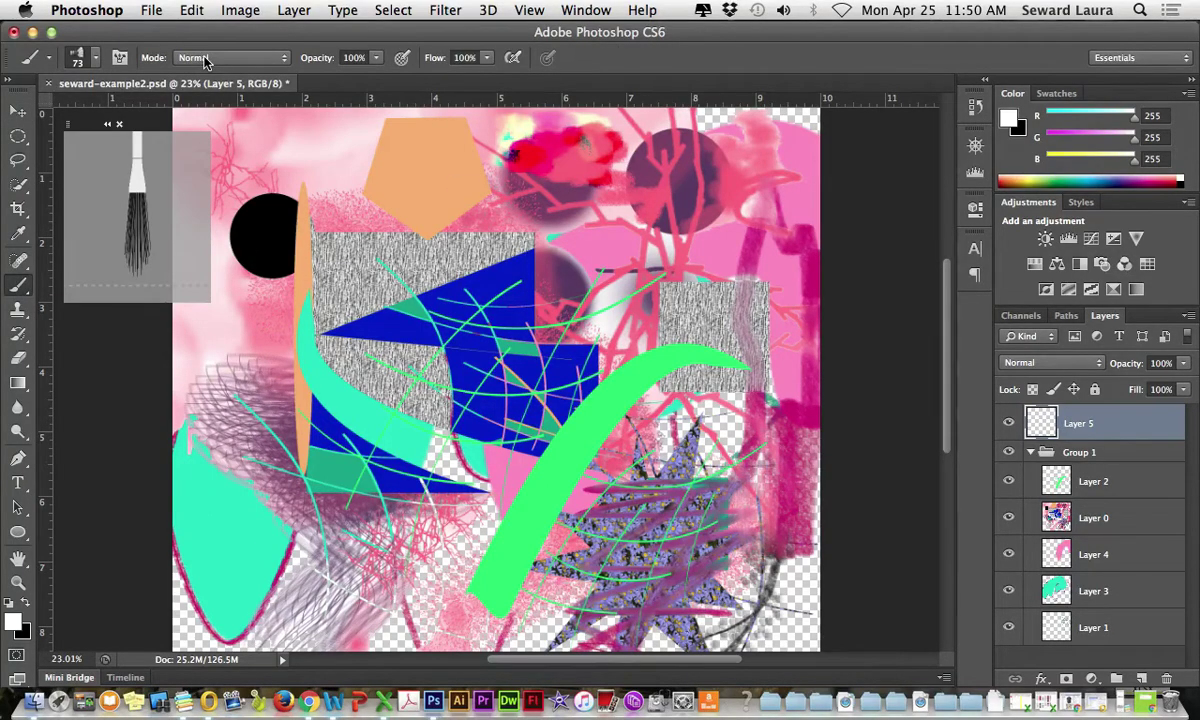
click(95, 57)
click(157, 280)
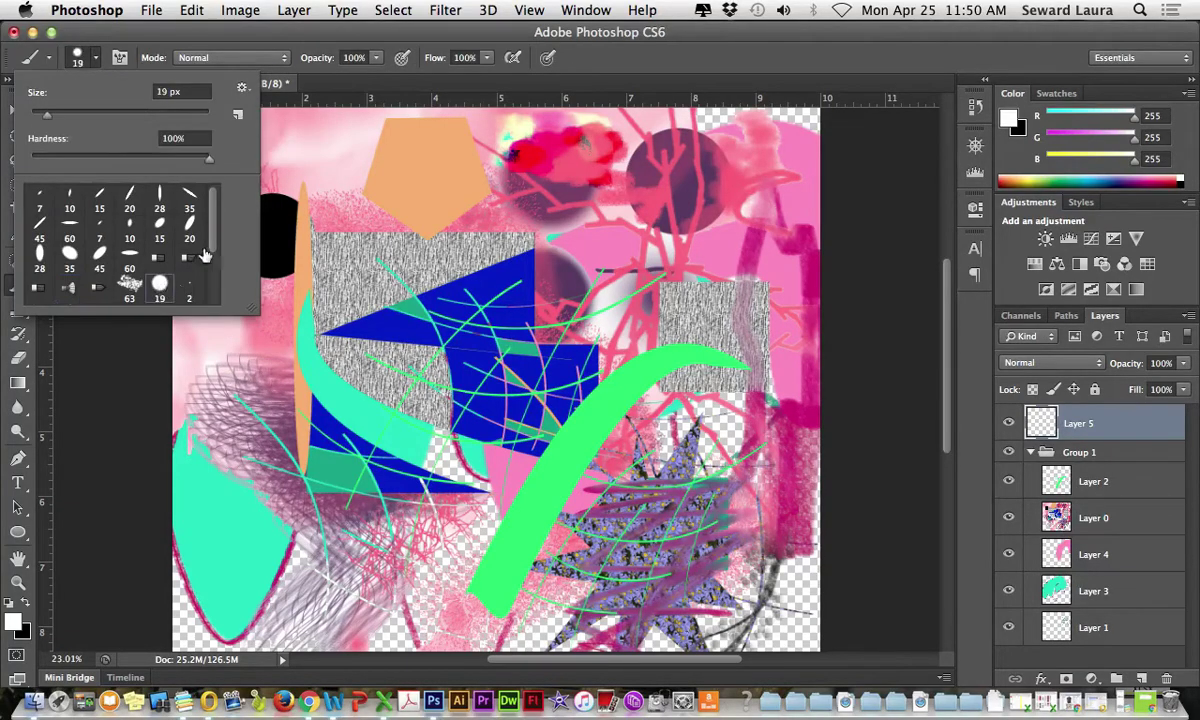
click(215, 57)
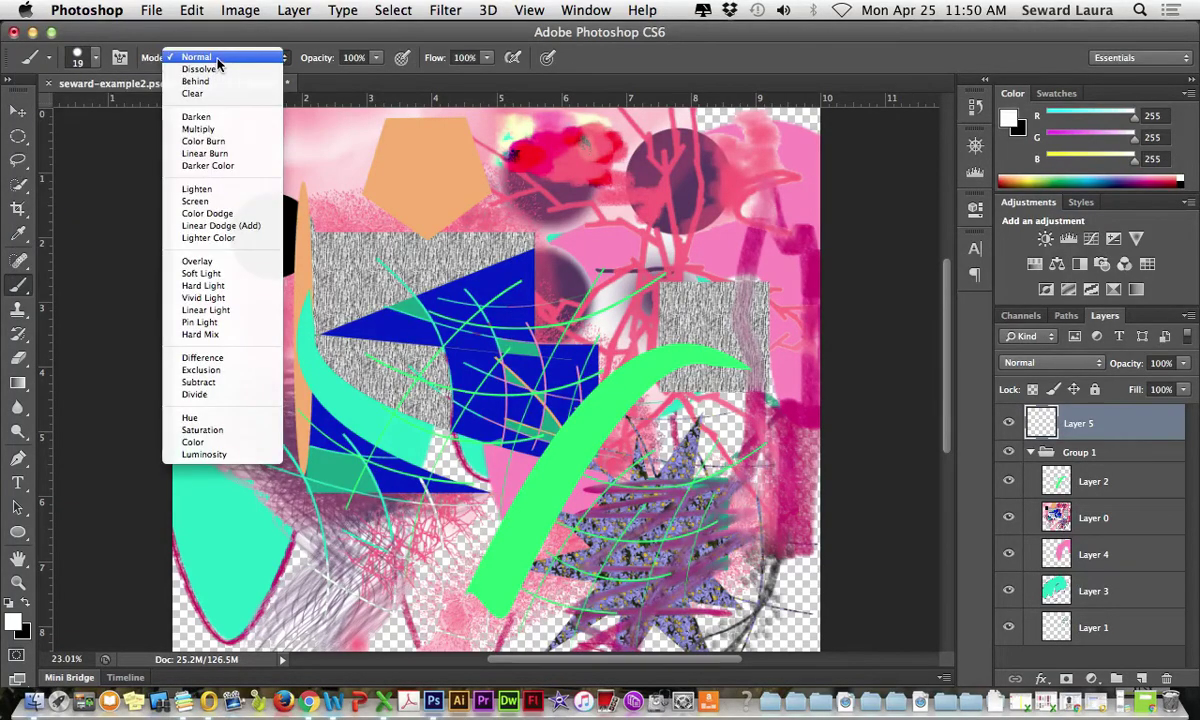
click(1040, 372)
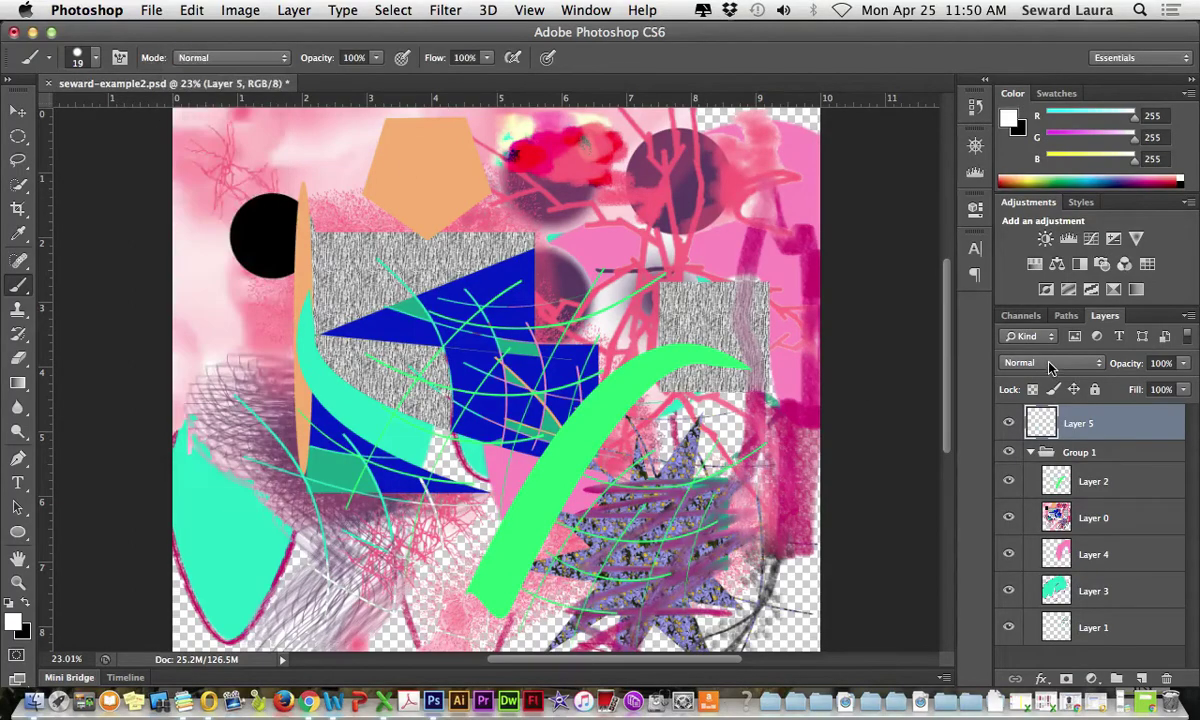
click(1050, 362)
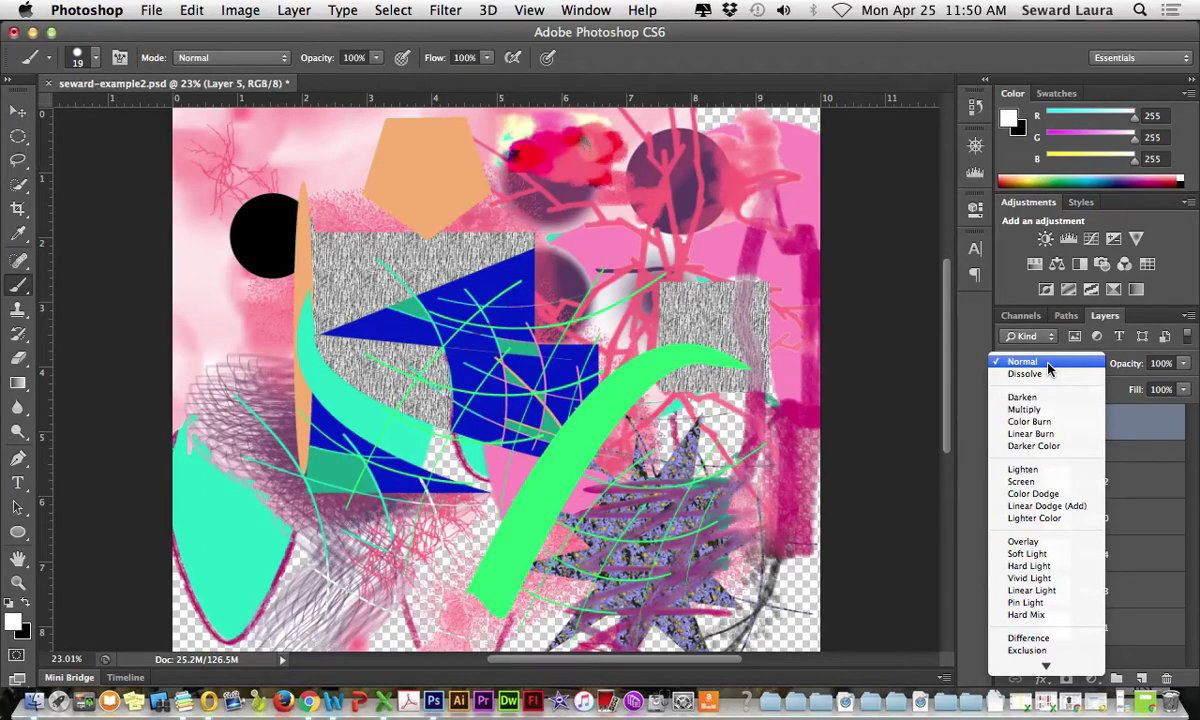
click(1046, 364)
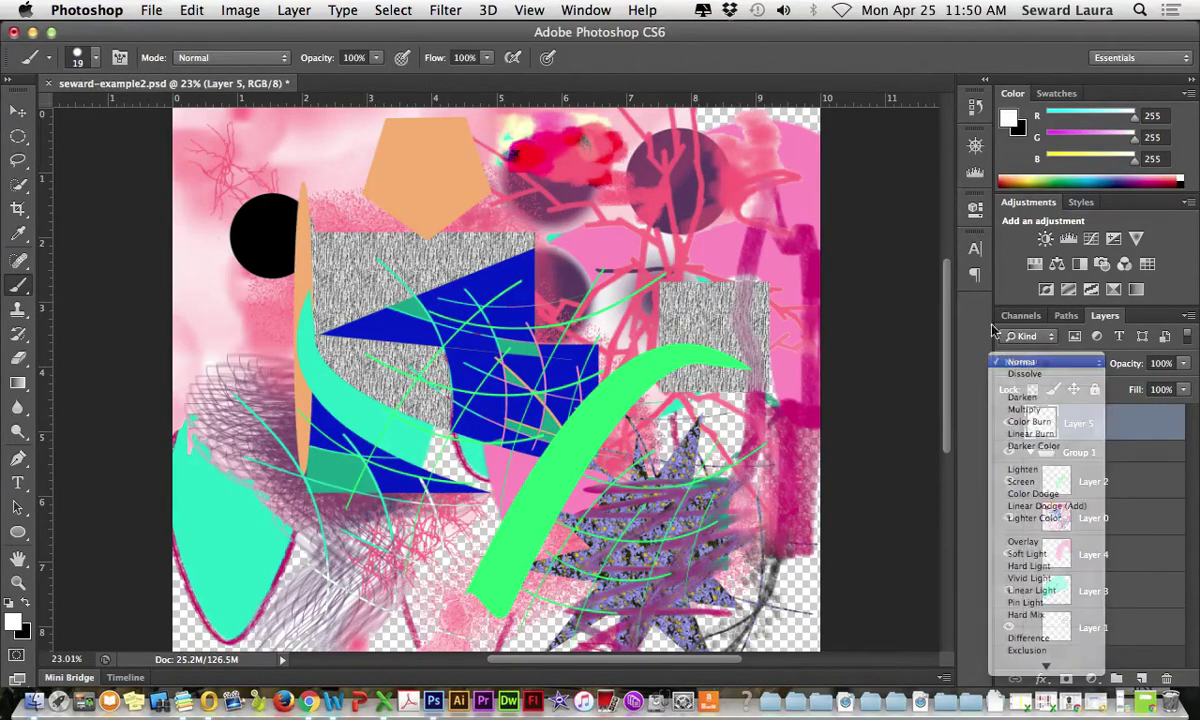
Paint a wavy white stroke across the orange pentagon's upper half on Layer 5, using a 98 px brush in Dissolve mode
click(230, 60)
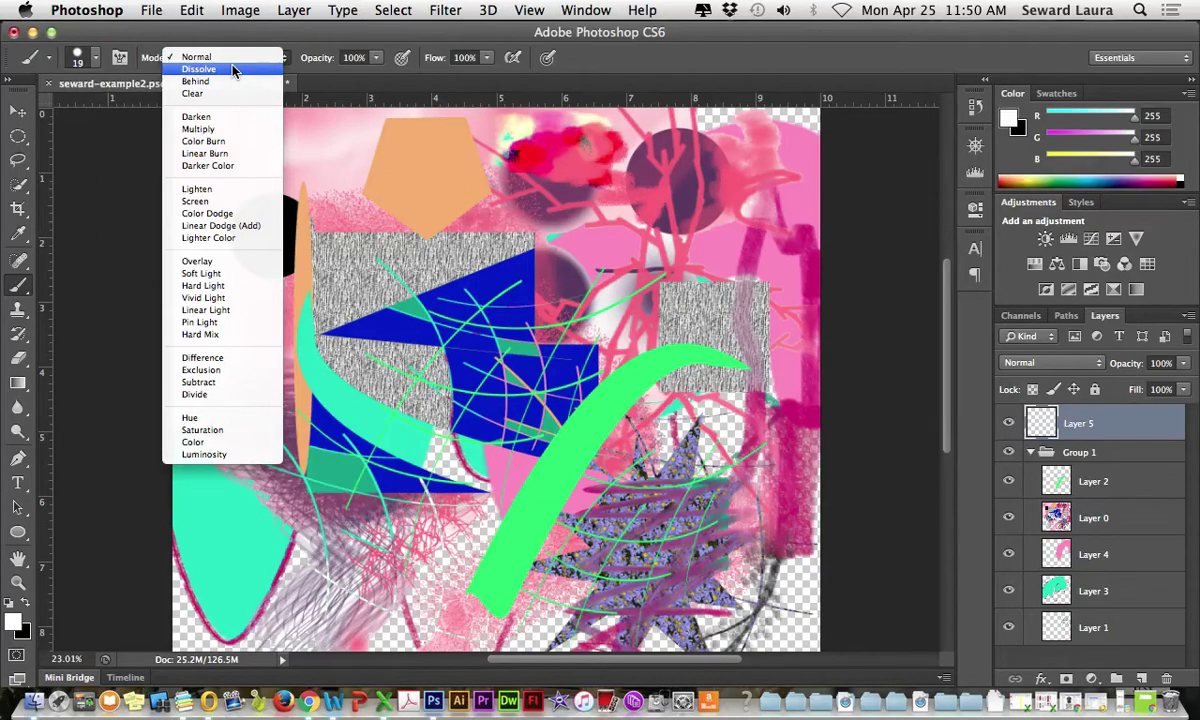
click(232, 70)
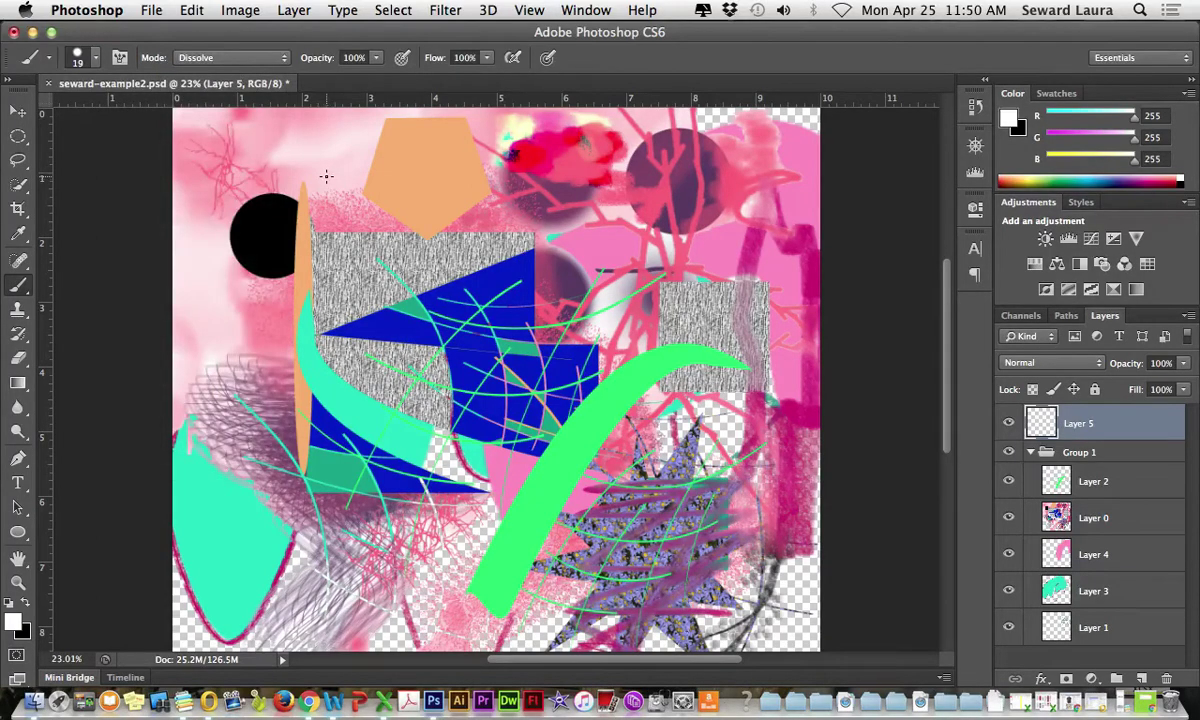
right_click(322, 180)
drag(364, 217, 410, 218)
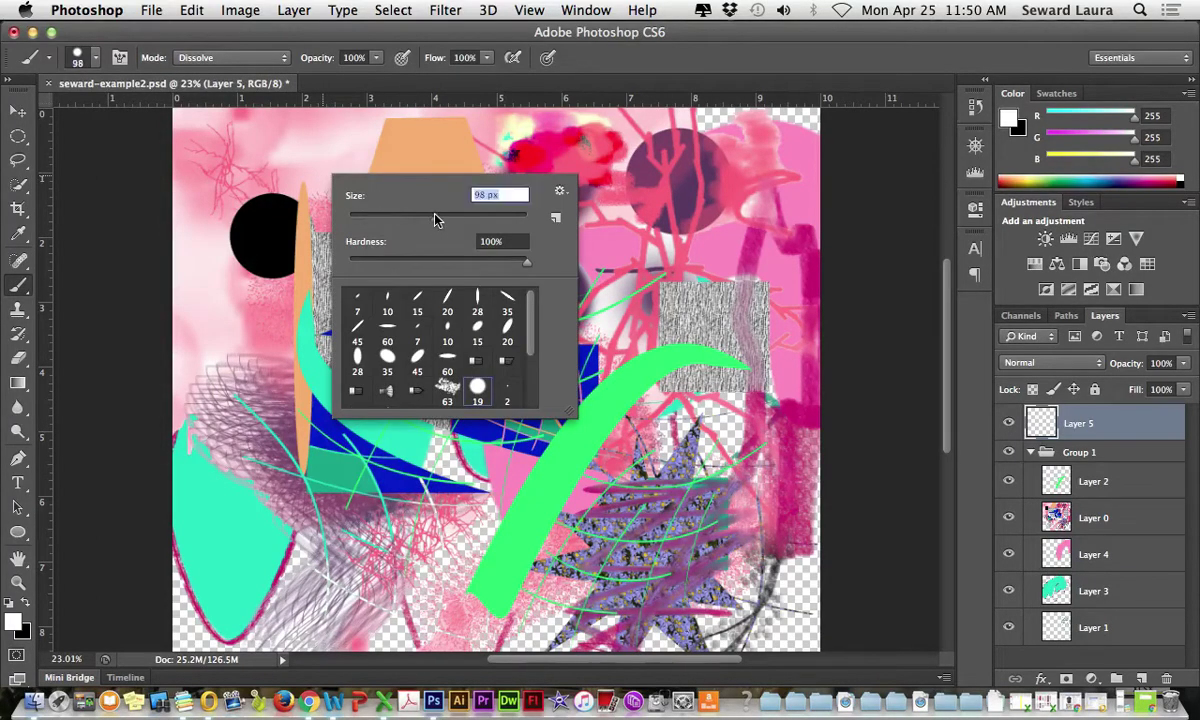
click(276, 153)
mouse_move(271, 152)
mouse_down()
mouse_move(349, 147)
mouse_move(472, 166)
mouse_up()
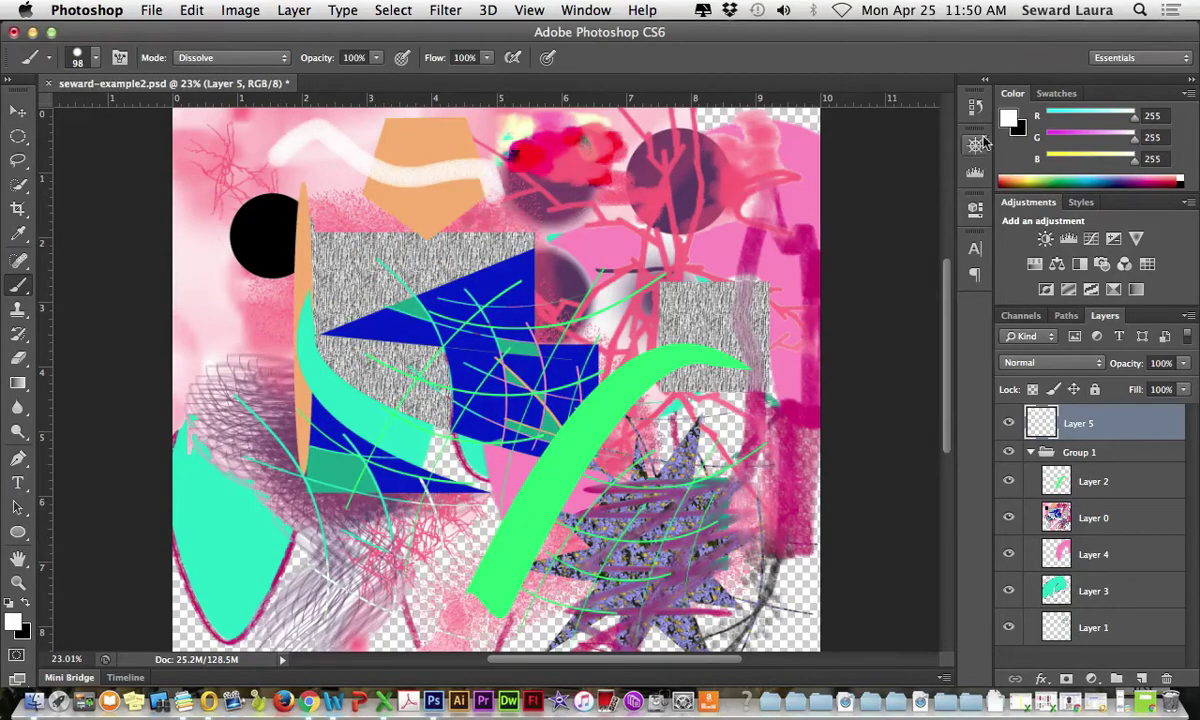
Paint a white stroke across the pentagon's lower part with the 98 px brush in Normal mode, working at 105.13% magnification
click(975, 145)
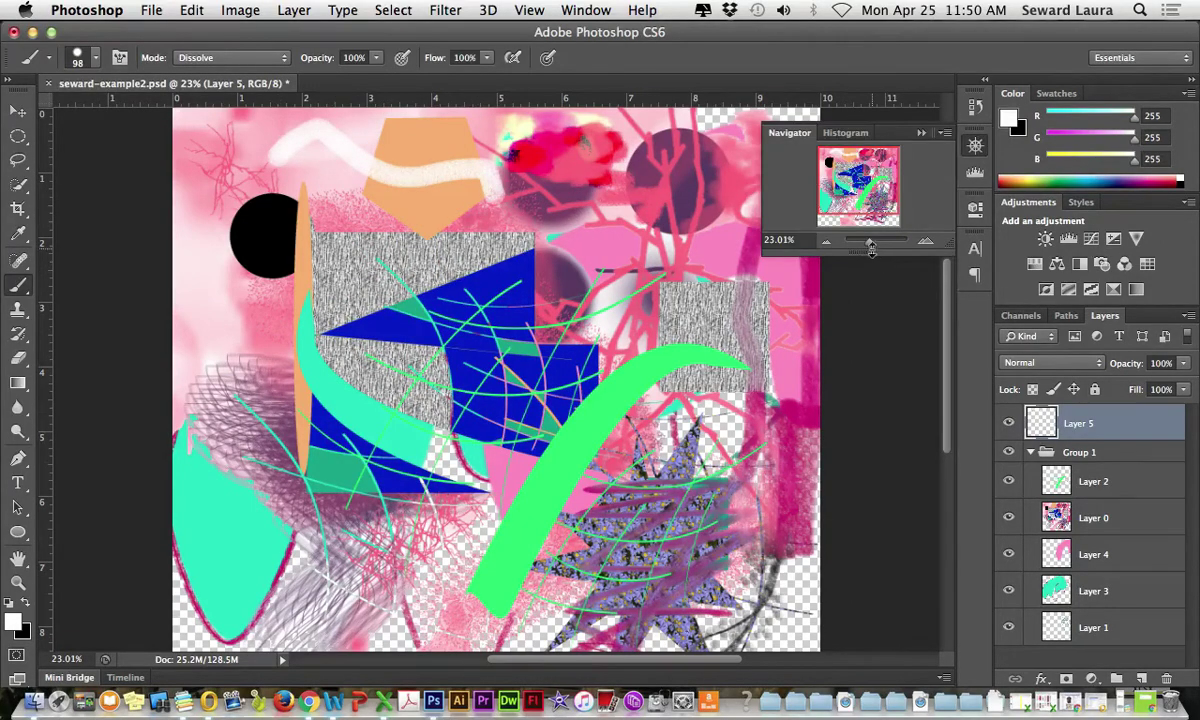
drag(848, 244, 876, 246)
drag(858, 188, 846, 160)
click(200, 57)
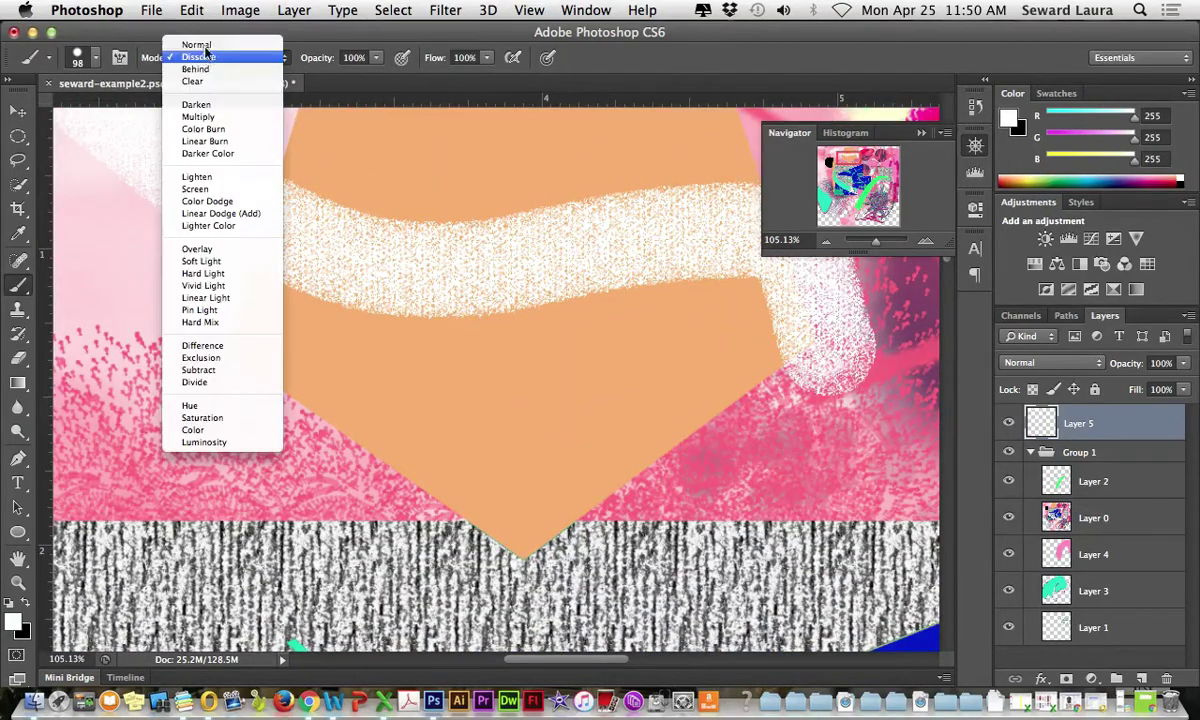
key(Return)
mouse_move(265, 355)
mouse_down()
mouse_move(279, 385)
mouse_move(446, 416)
mouse_move(571, 461)
mouse_up()
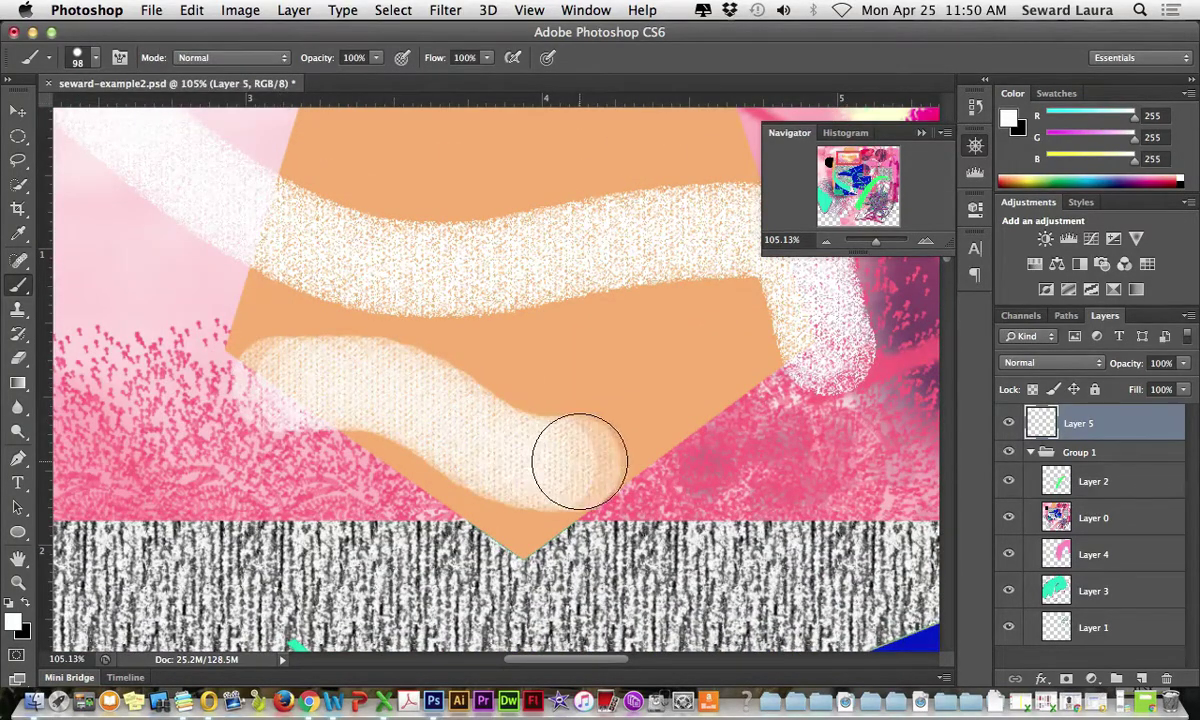
Replace the brush presets with the Basic Brushes set and paint a white stroke over the pentagon using the 60 px hard round brush
click(94, 57)
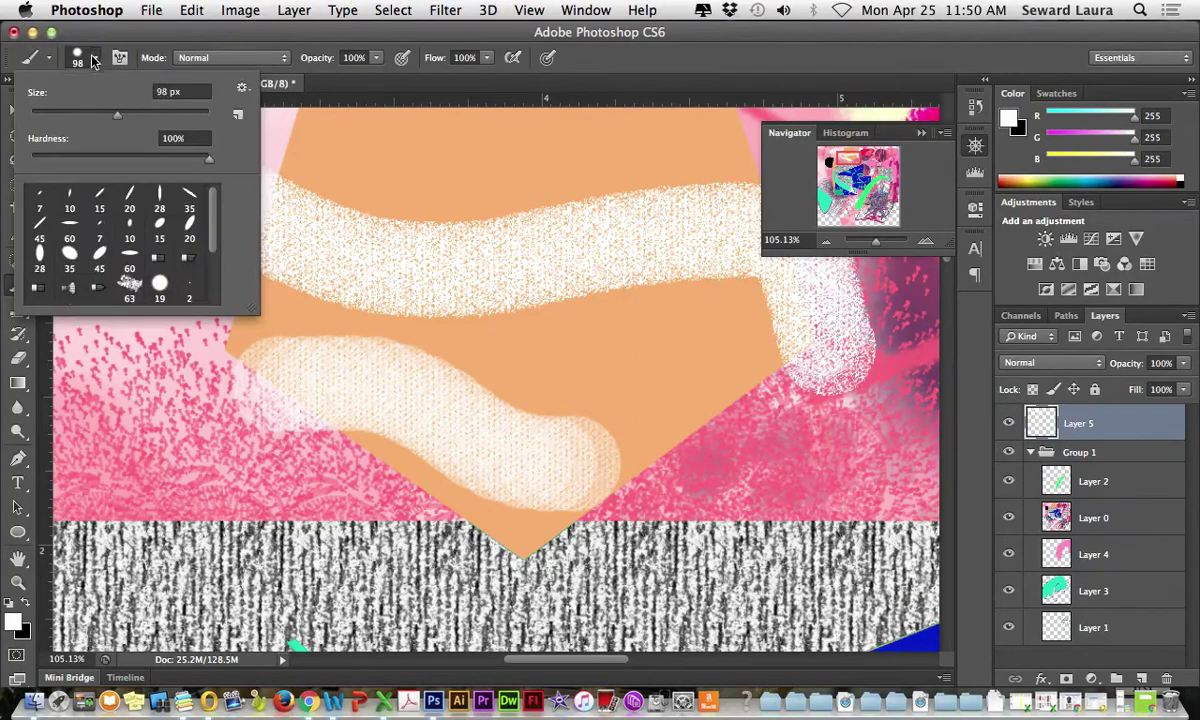
click(242, 88)
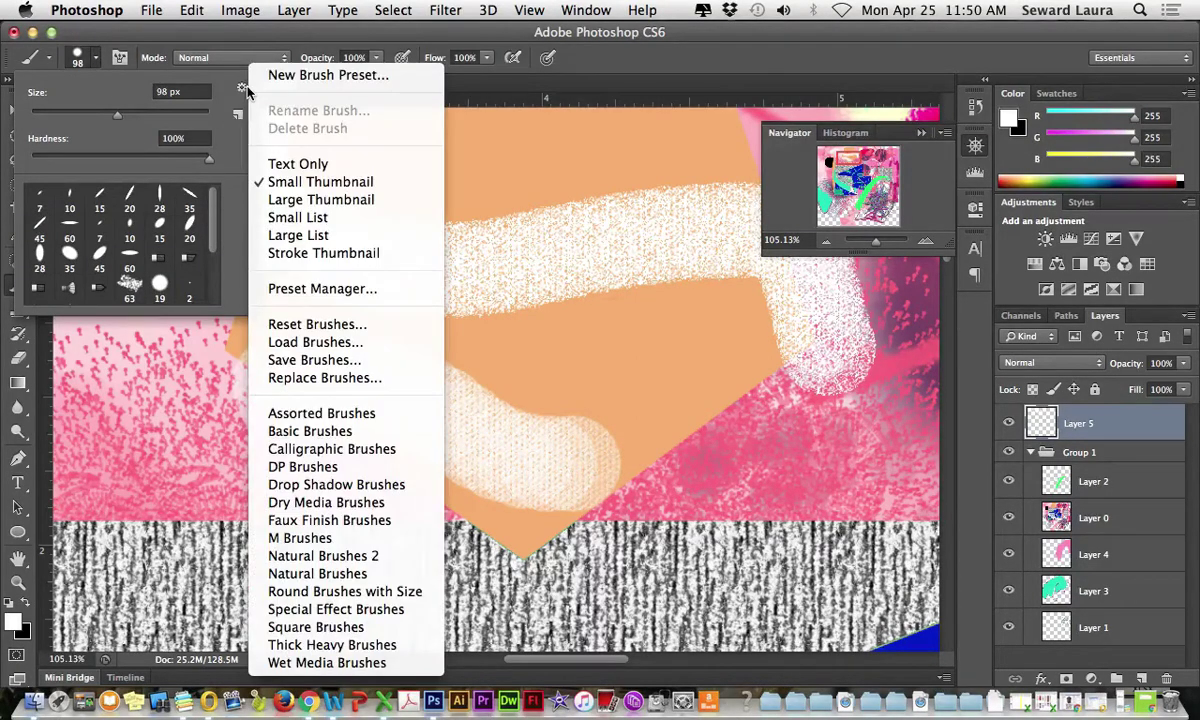
click(310, 431)
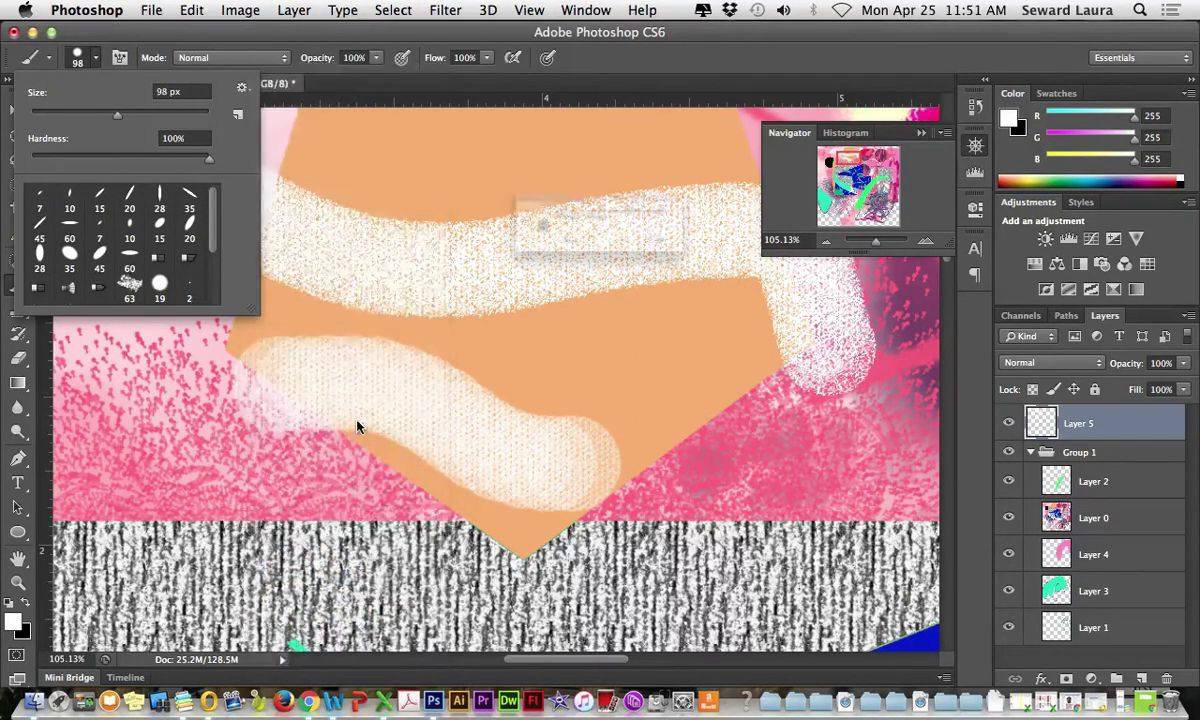
click(720, 265)
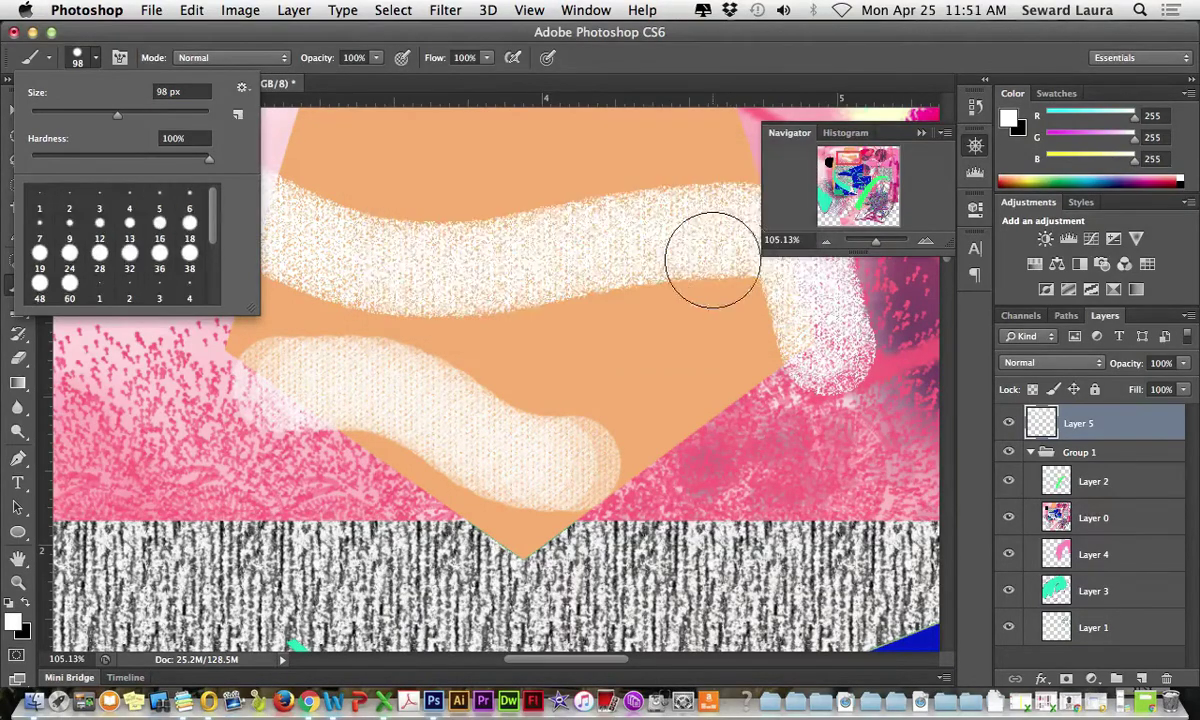
click(69, 283)
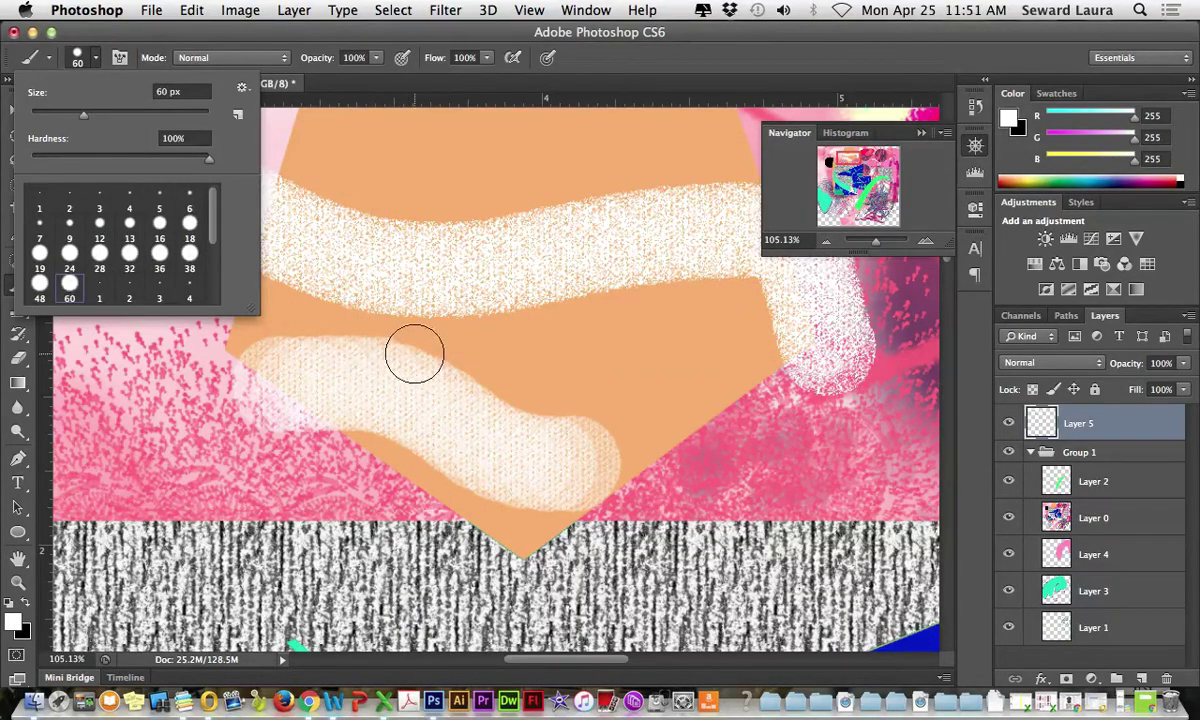
drag(413, 351, 718, 385)
Paint more white over the pentagon's lower half with the 60 px brush set to Dissolve mode
click(190, 57)
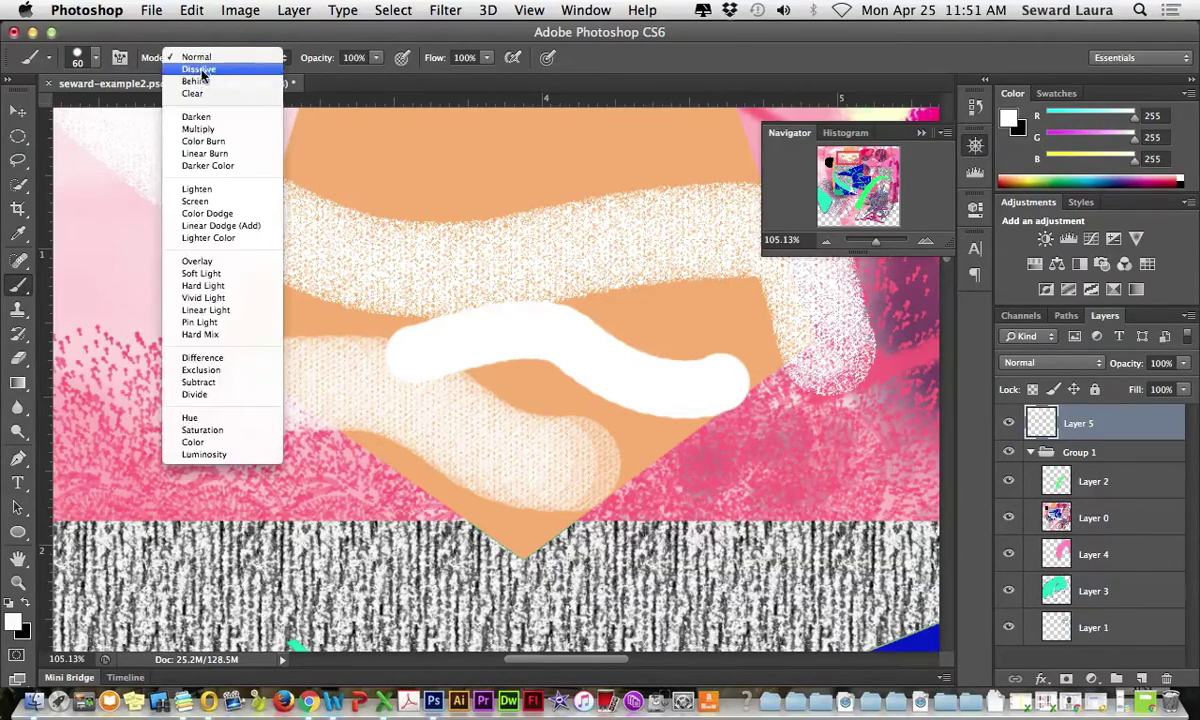
click(200, 70)
mouse_move(365, 402)
mouse_down()
mouse_move(485, 388)
mouse_move(672, 432)
mouse_move(635, 471)
mouse_move(678, 404)
mouse_move(637, 335)
mouse_move(711, 342)
mouse_move(665, 268)
mouse_move(731, 383)
mouse_move(723, 375)
mouse_up()
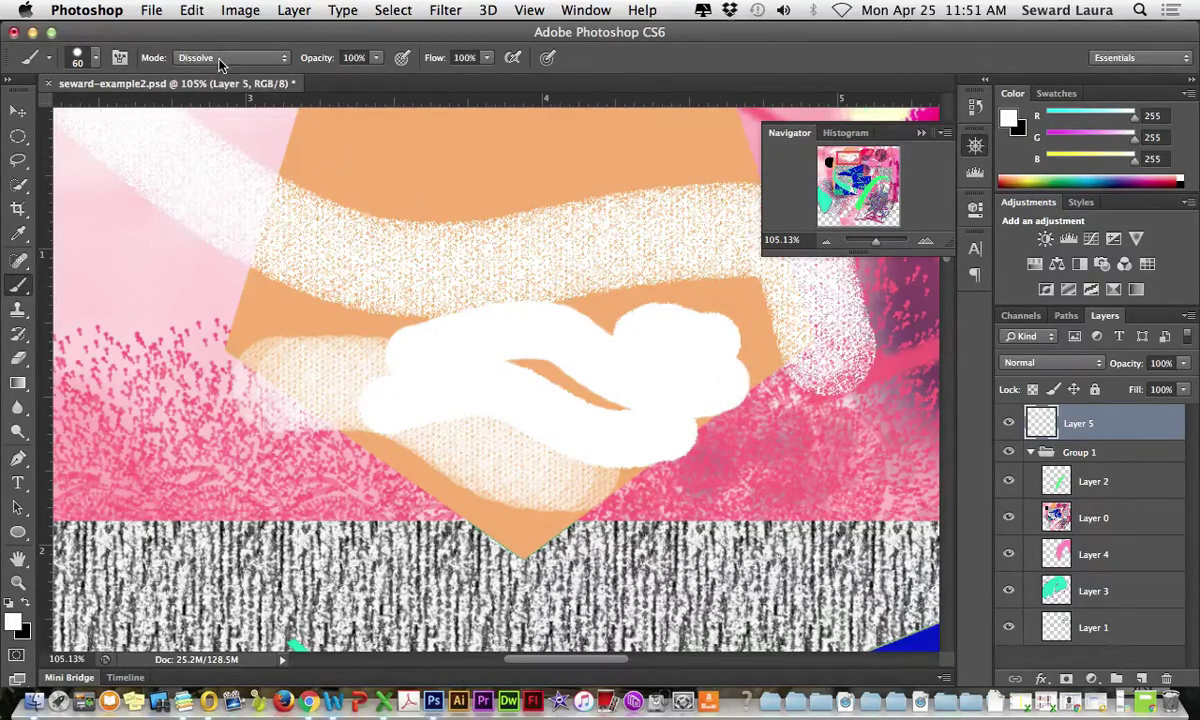
Paint a white stroke near the pentagon's upper edge with the brush set to Darken mode
click(220, 65)
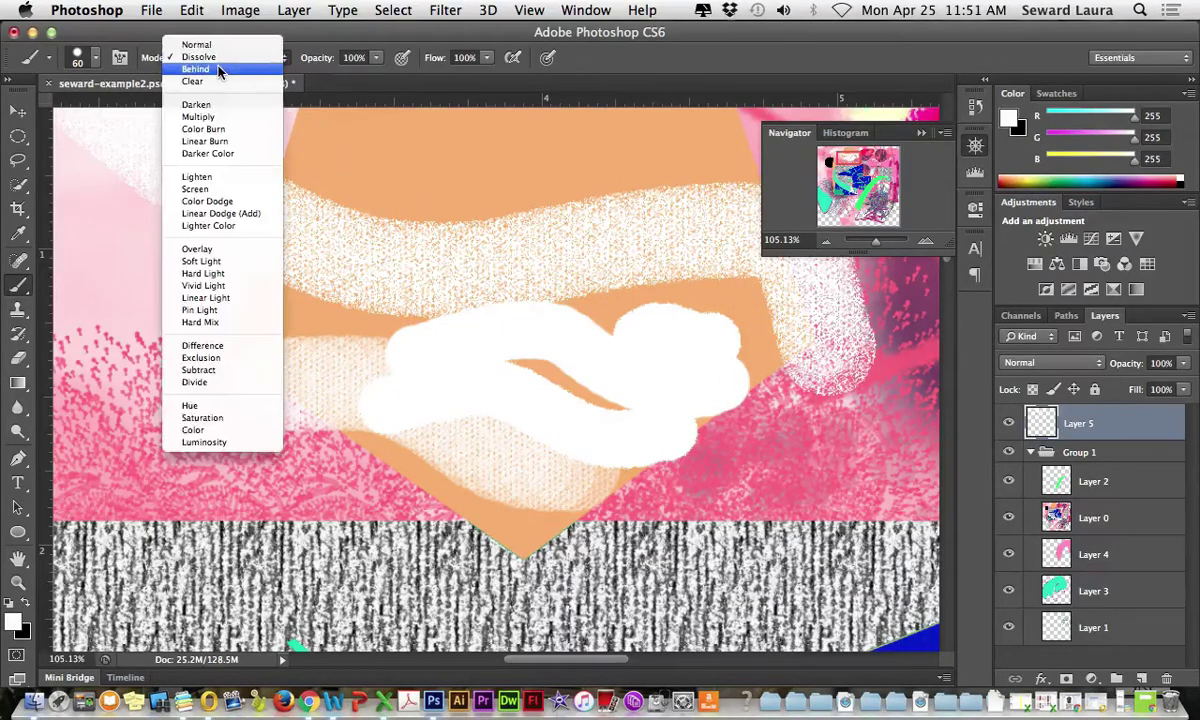
click(196, 104)
drag(400, 178, 650, 185)
Paint a white stroke overlapping the pentagon's uppermost stroke, with the brush in Color Burn mode at 55% opacity
click(210, 58)
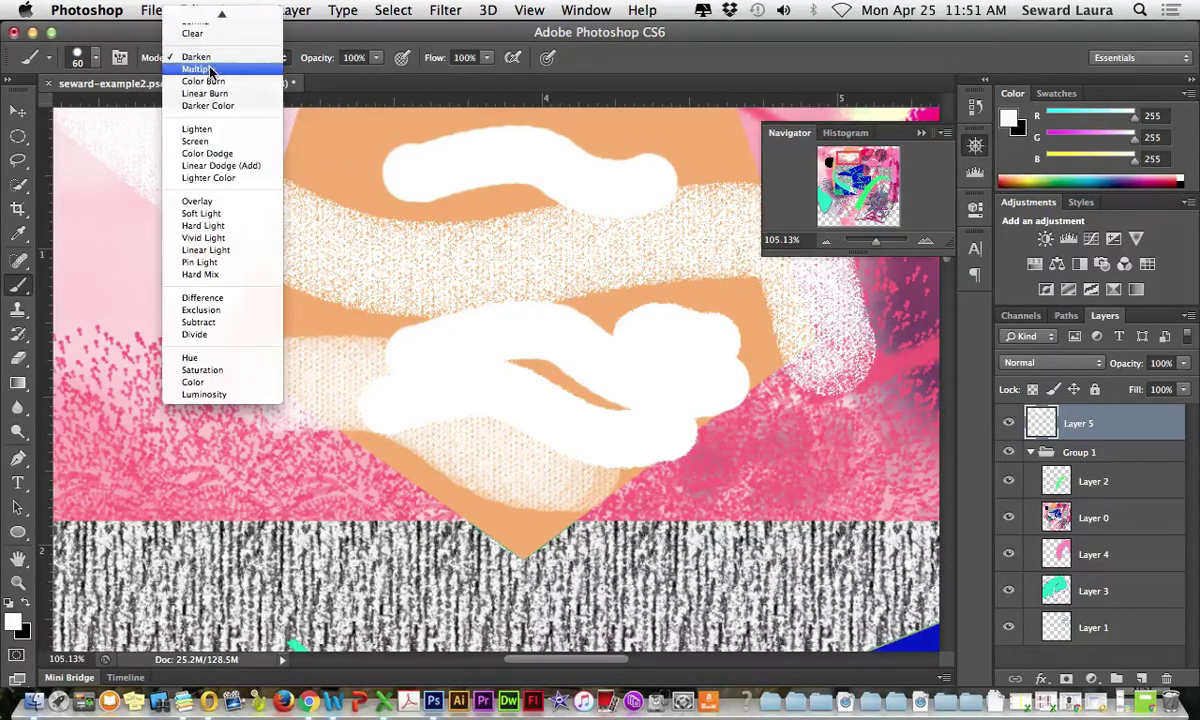
click(210, 81)
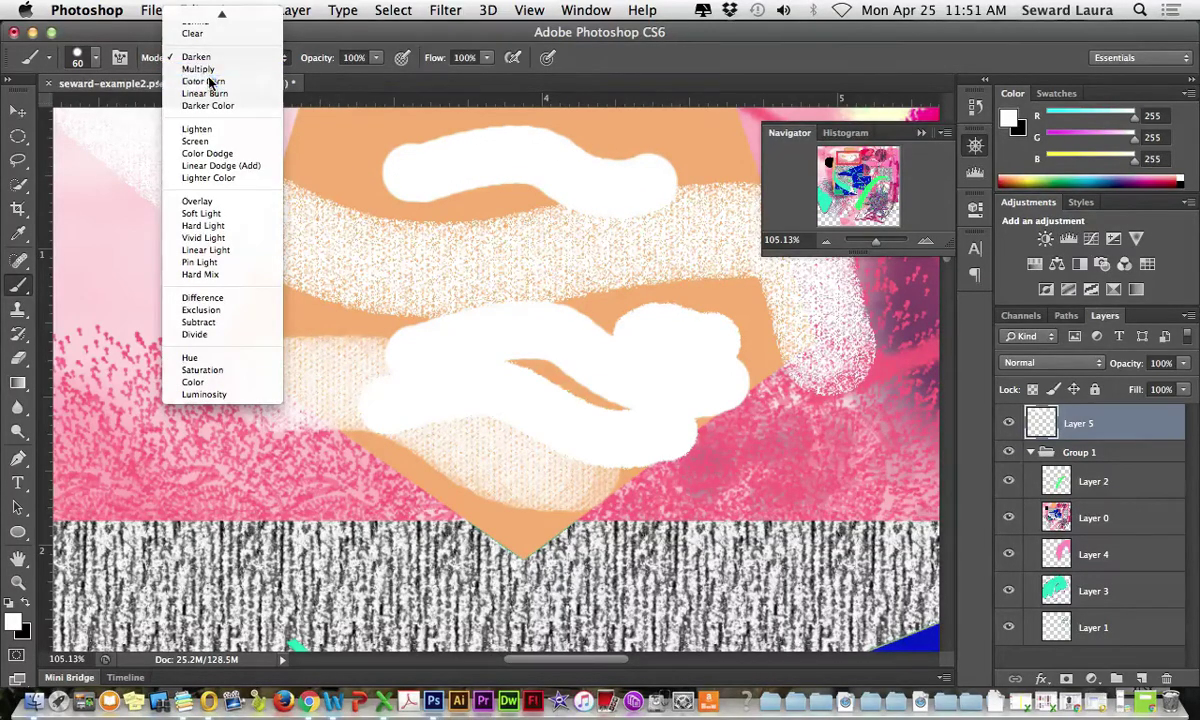
click(376, 57)
drag(380, 78, 377, 80)
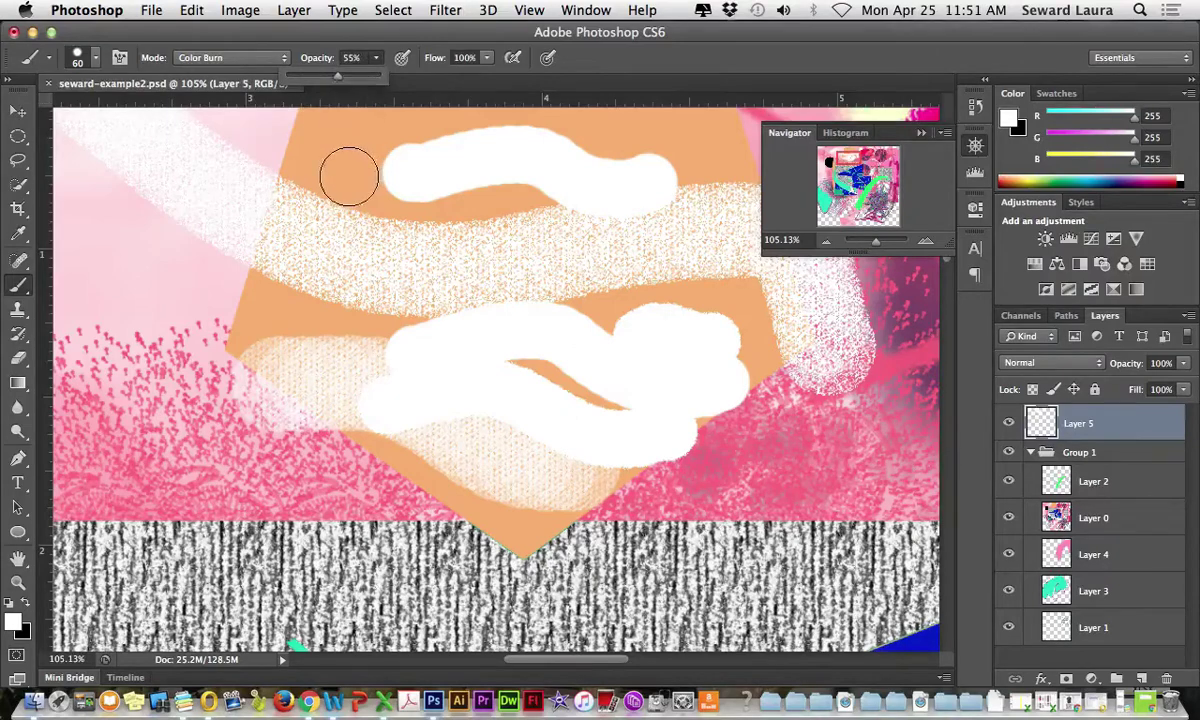
mouse_move(348, 174)
mouse_down()
mouse_move(380, 161)
mouse_move(517, 193)
mouse_up()
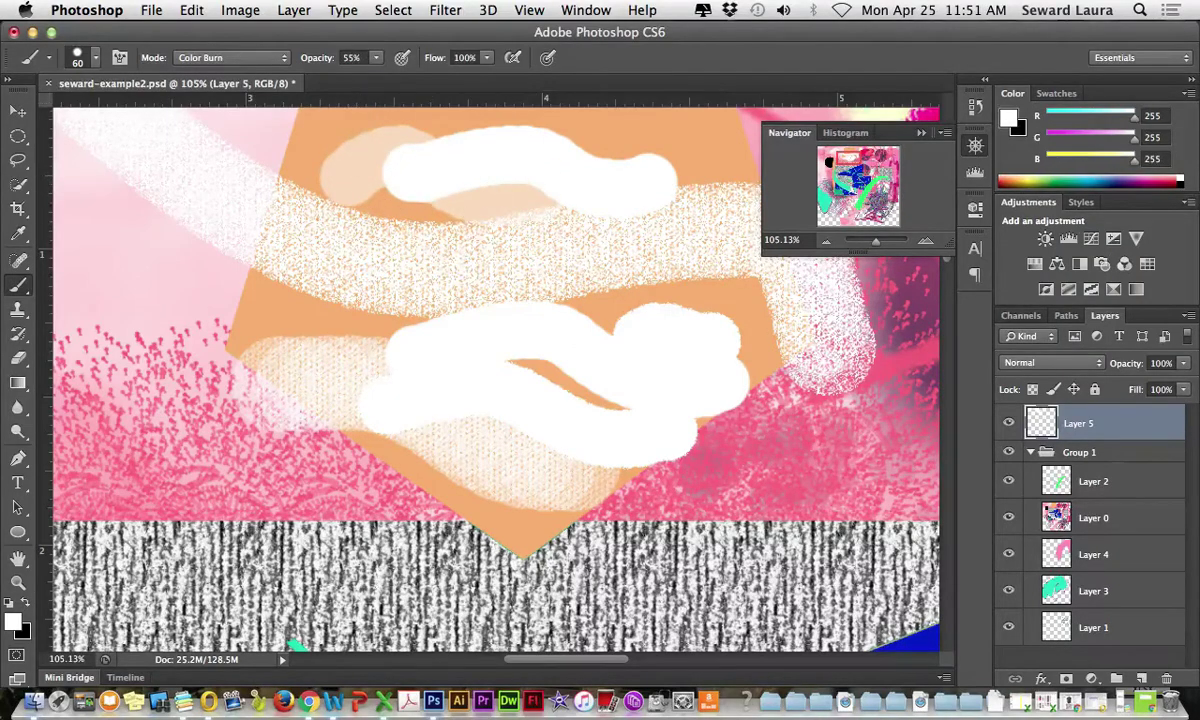
Paint winding strokes over the existing white strokes and the pentagon with the brush set to Difference mode
click(247, 60)
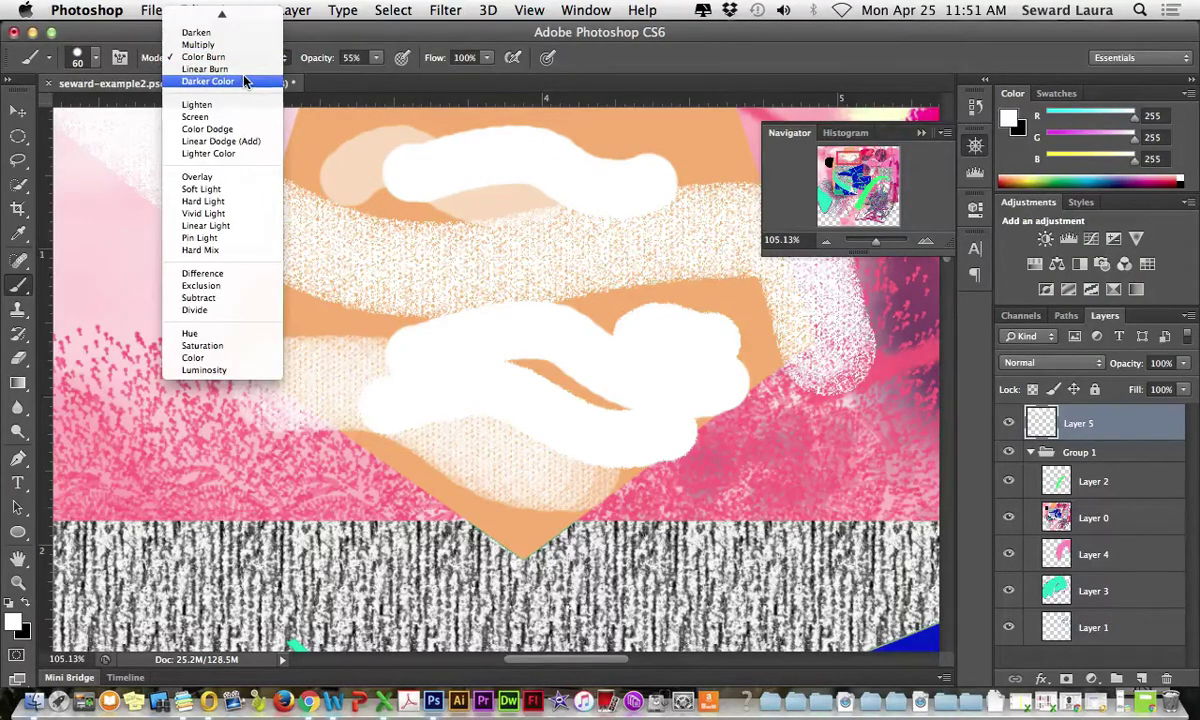
click(230, 285)
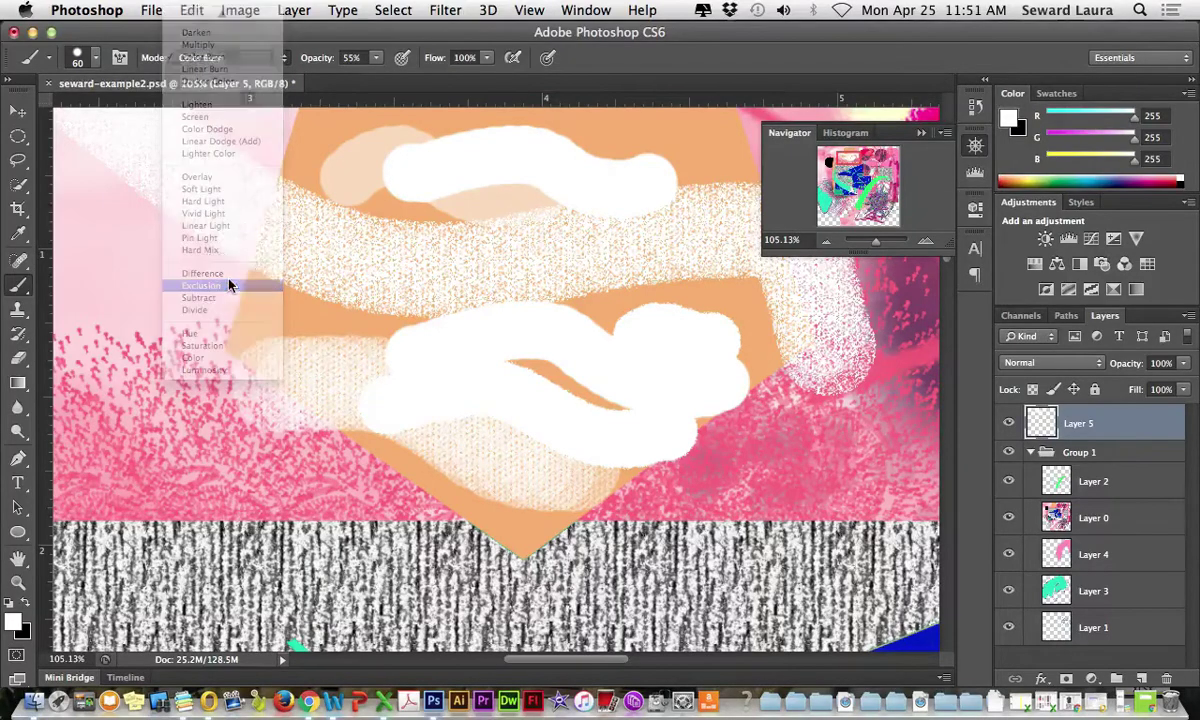
click(216, 57)
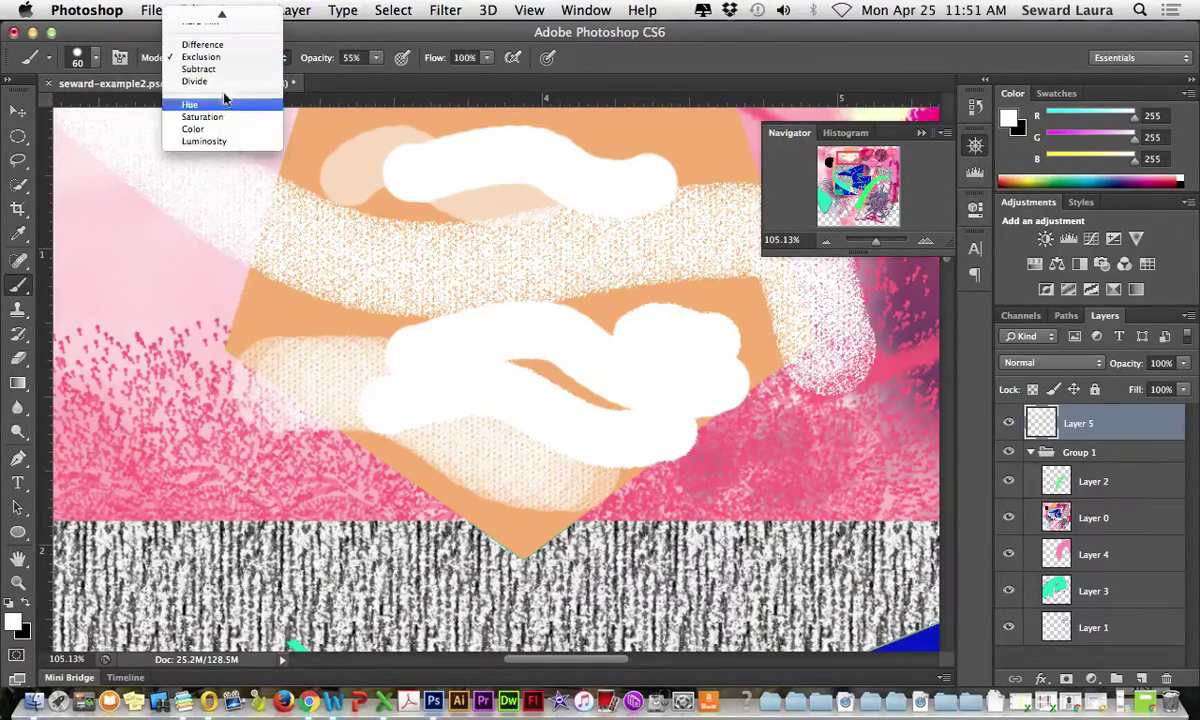
click(202, 44)
mouse_move(228, 255)
mouse_down()
mouse_move(490, 315)
mouse_move(455, 340)
mouse_up()
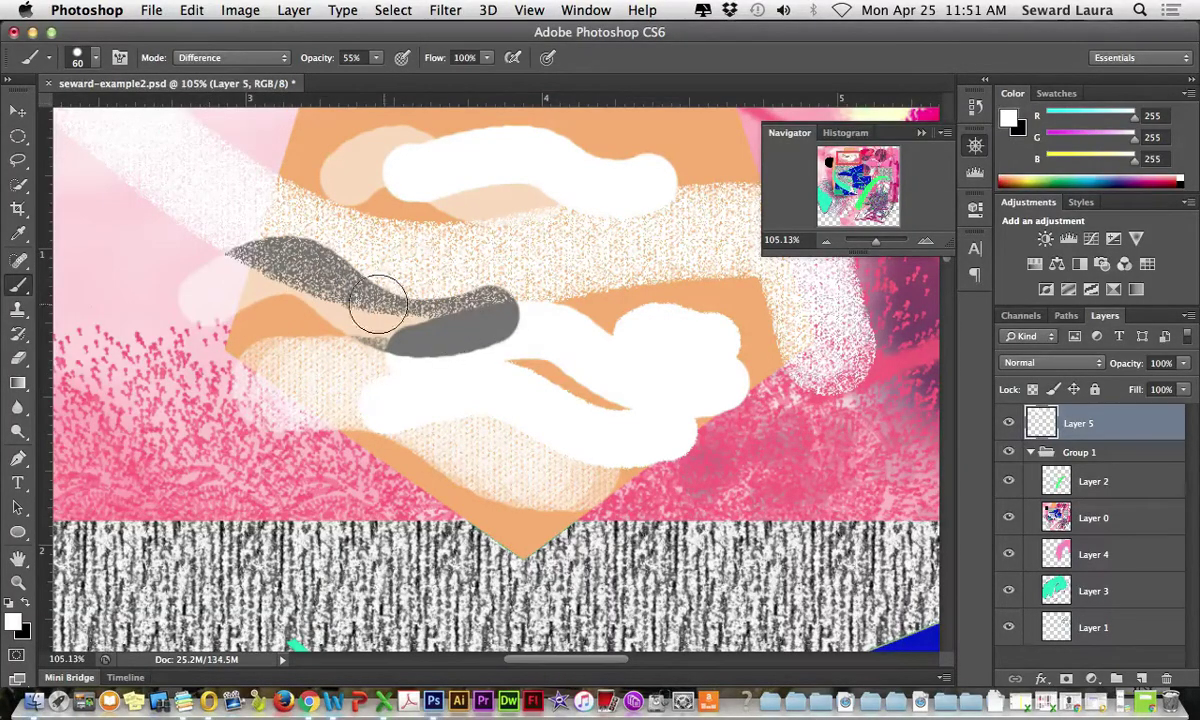
mouse_move(375, 295)
mouse_down()
mouse_move(460, 247)
mouse_move(623, 215)
mouse_move(631, 170)
mouse_move(701, 261)
mouse_move(710, 330)
mouse_move(750, 358)
mouse_move(799, 433)
mouse_move(817, 435)
mouse_move(670, 563)
mouse_move(505, 538)
mouse_move(489, 508)
mouse_move(410, 480)
mouse_move(459, 422)
mouse_move(598, 393)
mouse_move(625, 370)
mouse_move(590, 290)
mouse_move(603, 337)
mouse_up()
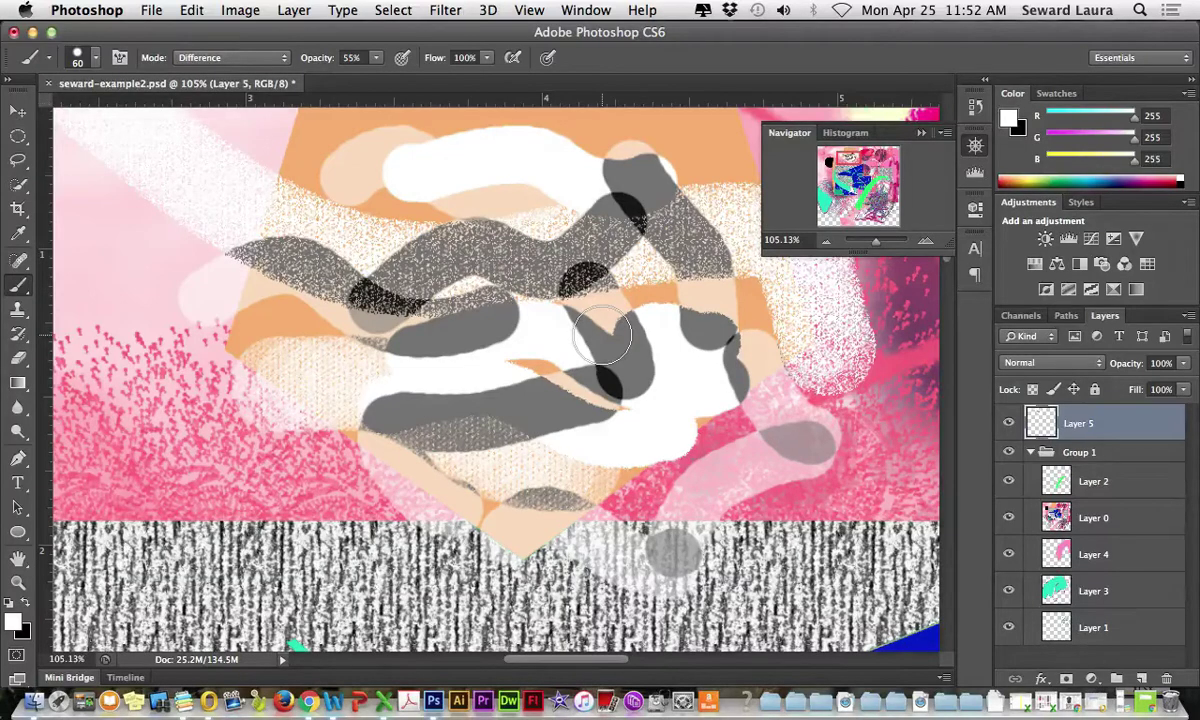
drag(602, 336, 570, 318)
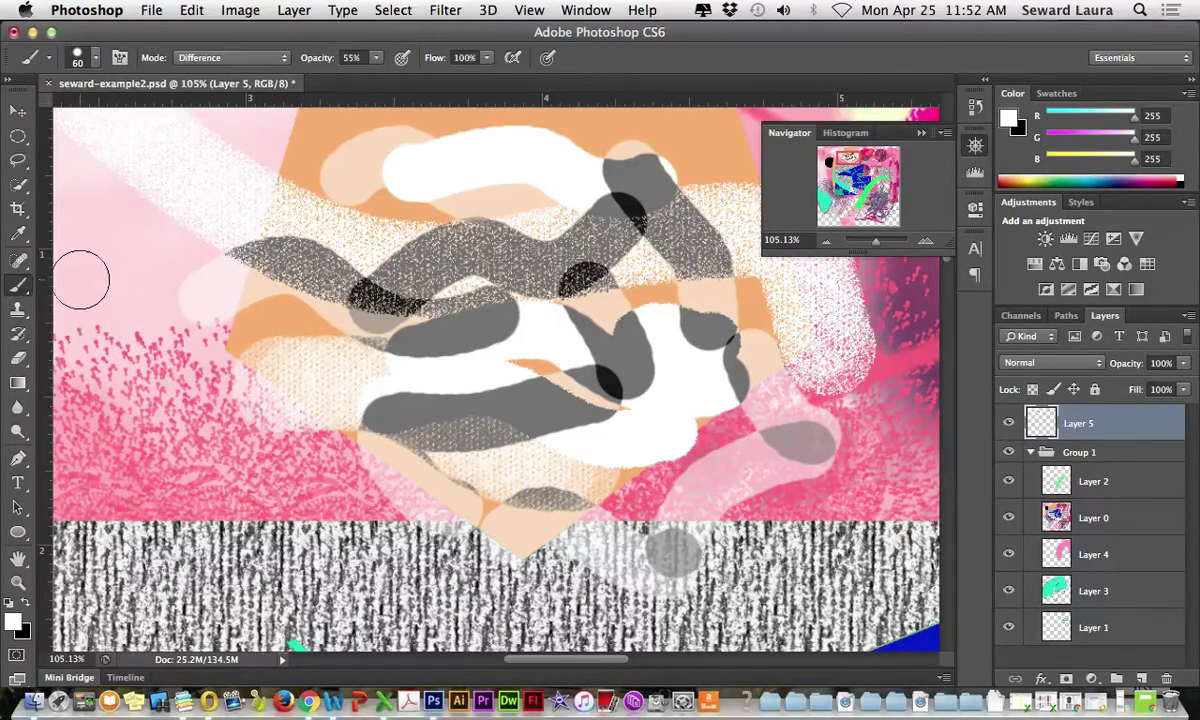
Bring up the Color Replacement Tool's options and switch to the Mixer Brush Tool
click(18, 290)
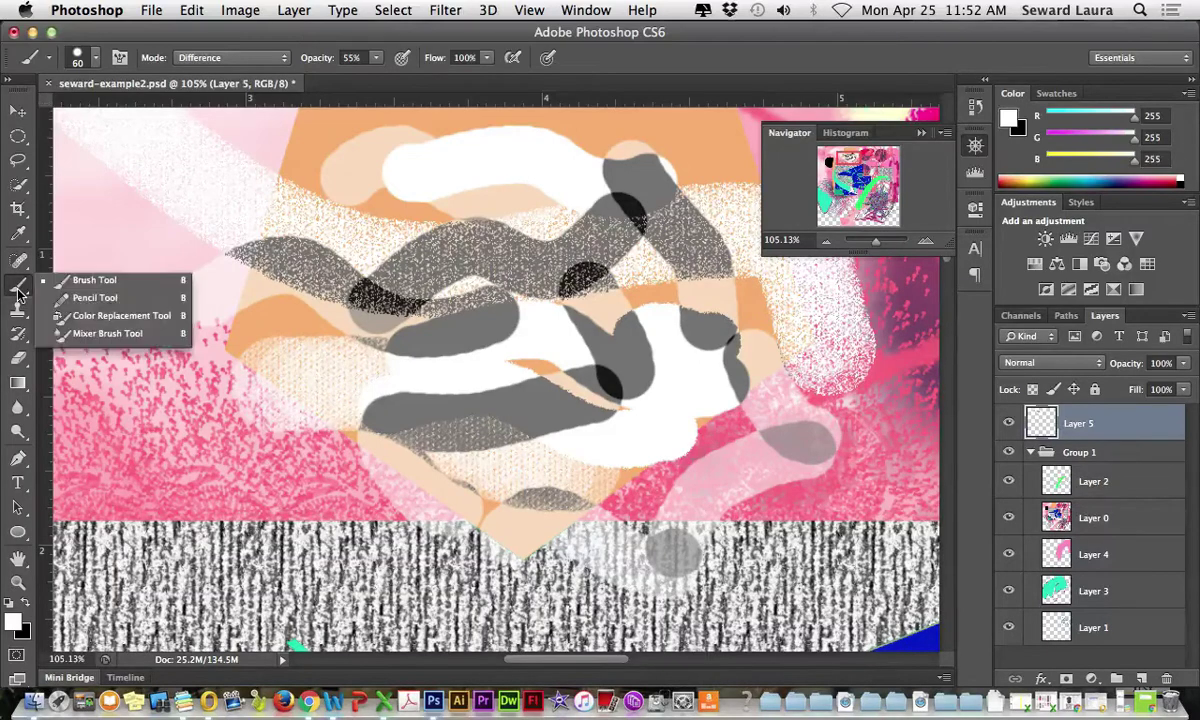
click(72, 317)
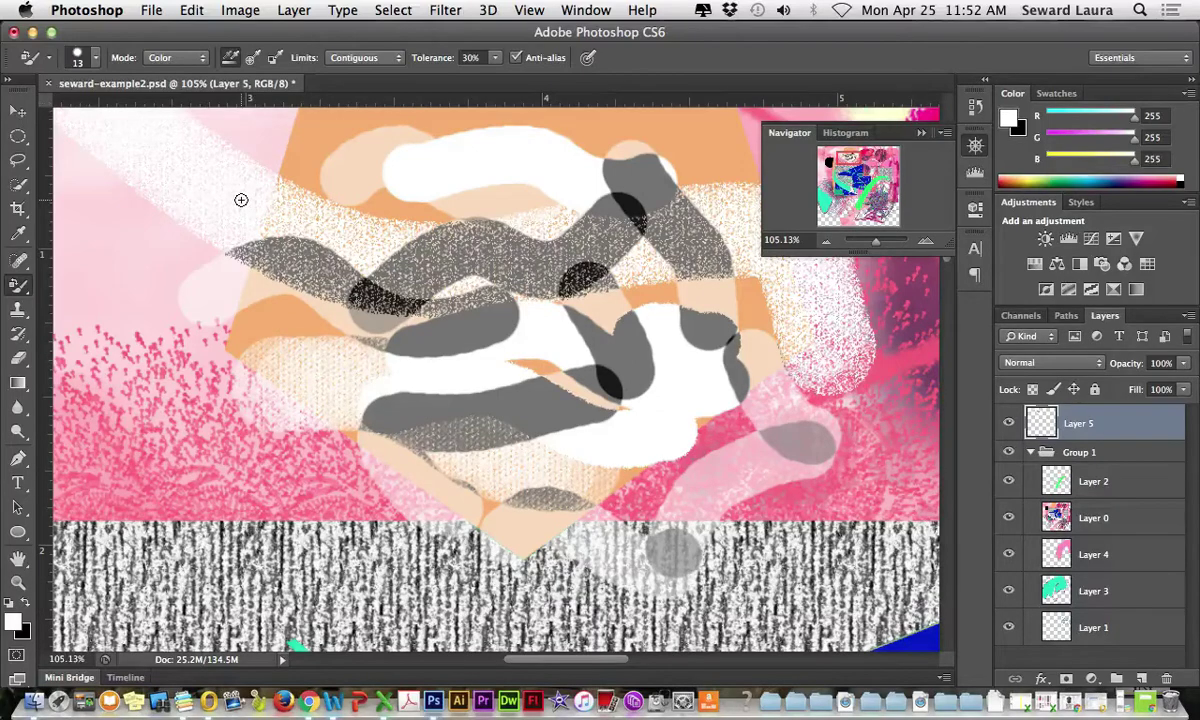
click(24, 287)
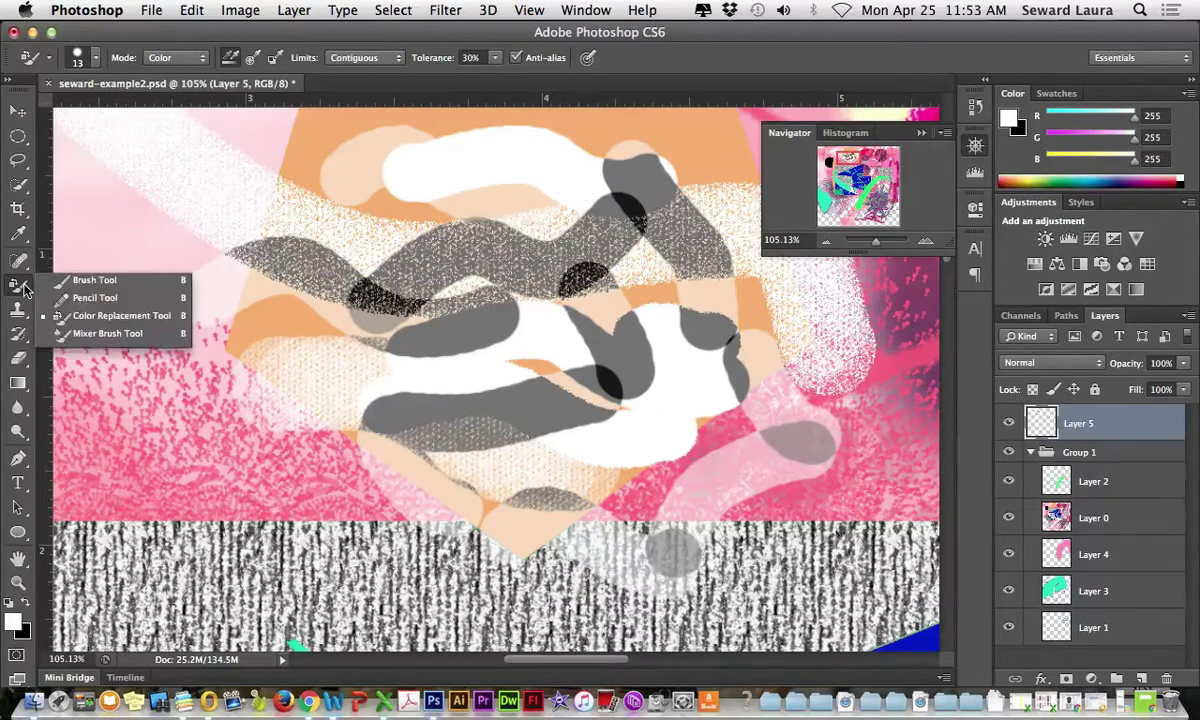
click(98, 333)
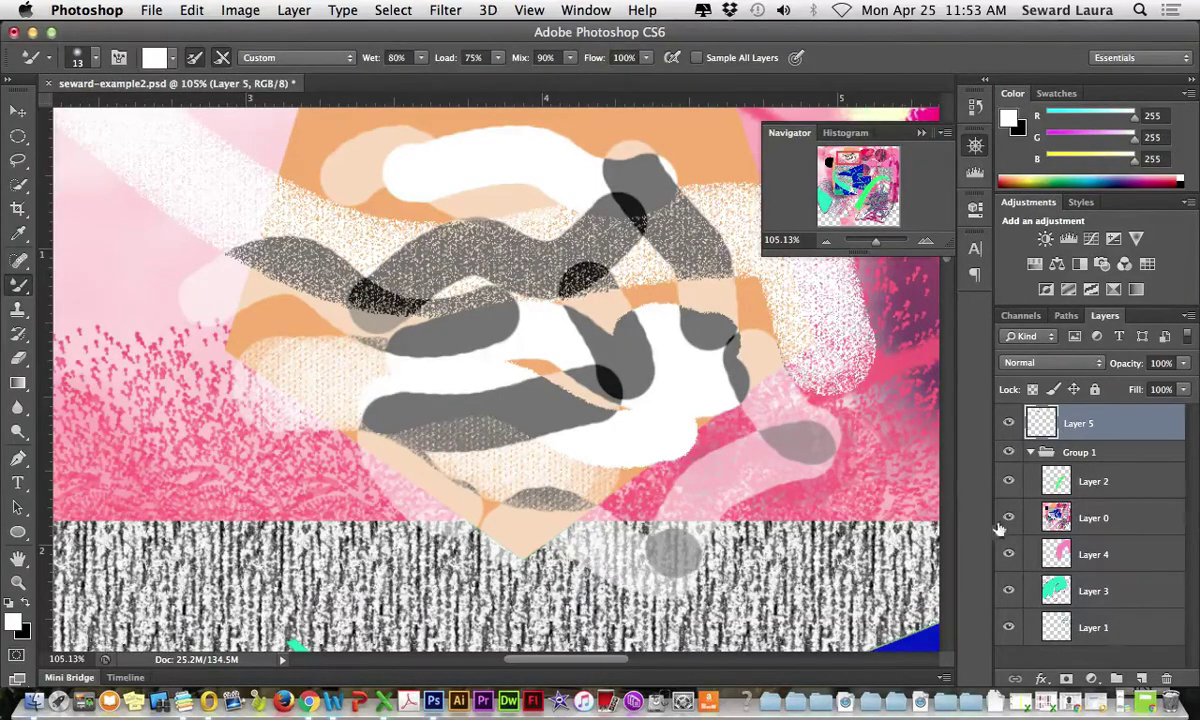
Hide Group 1 and Layer 5, and add a new empty layer above them
click(1008, 453)
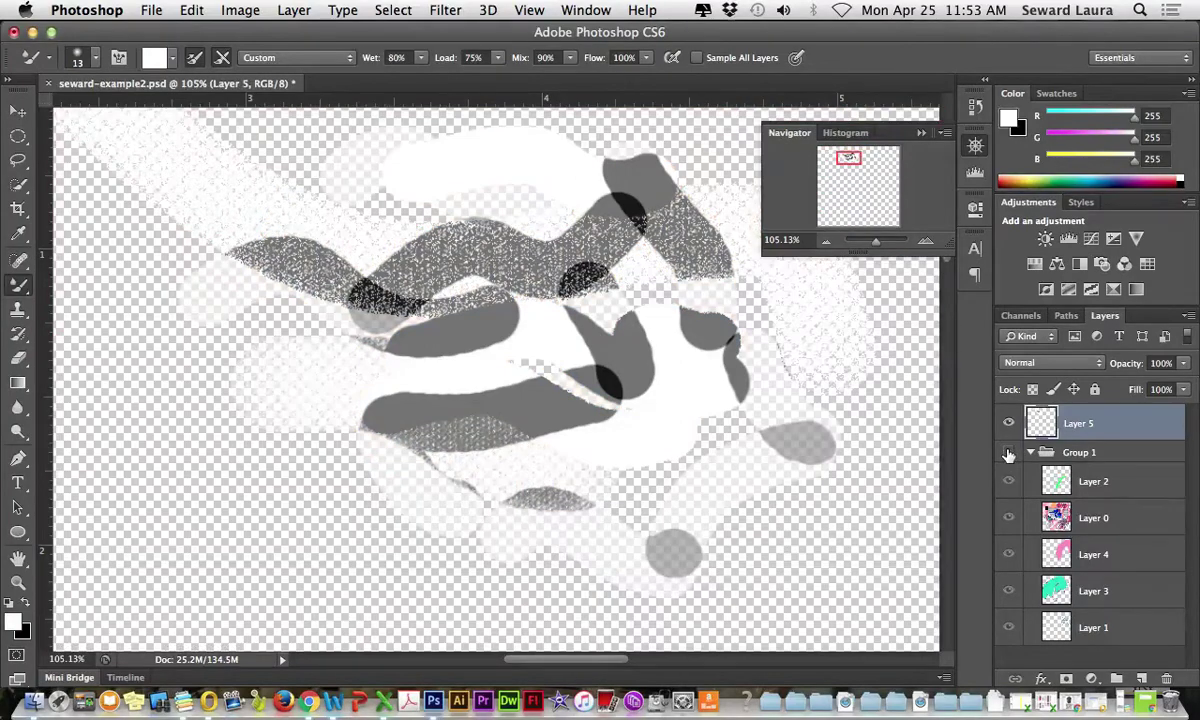
click(1008, 423)
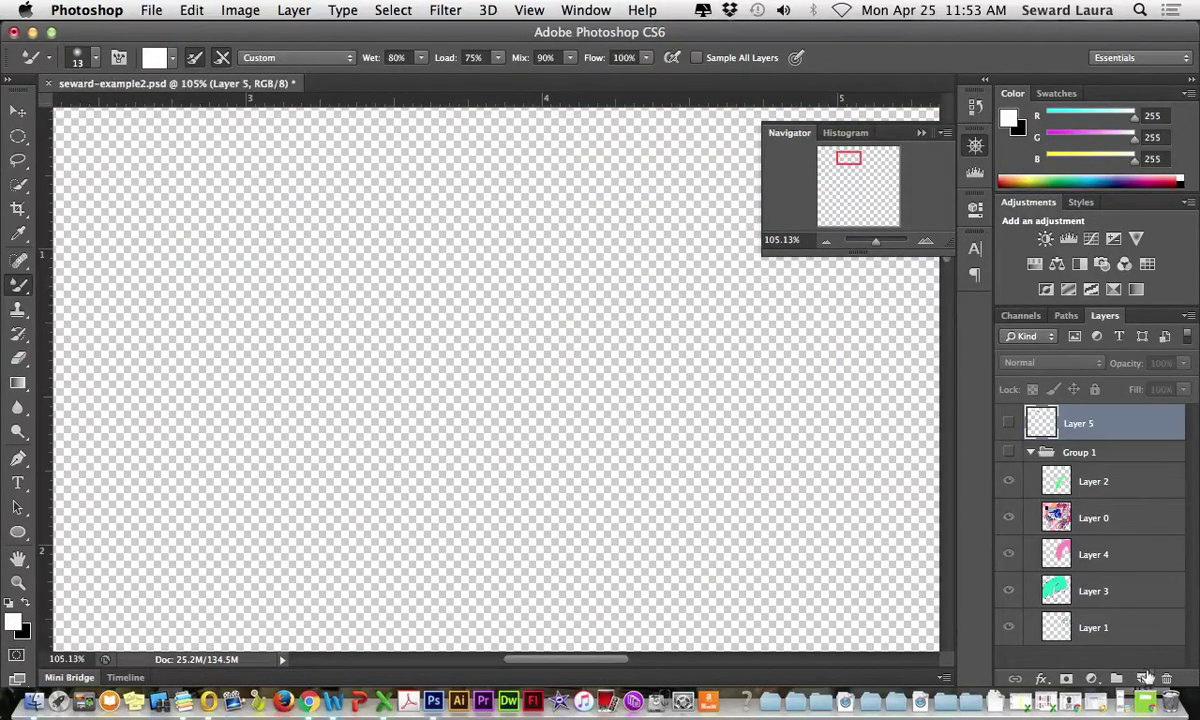
click(1143, 678)
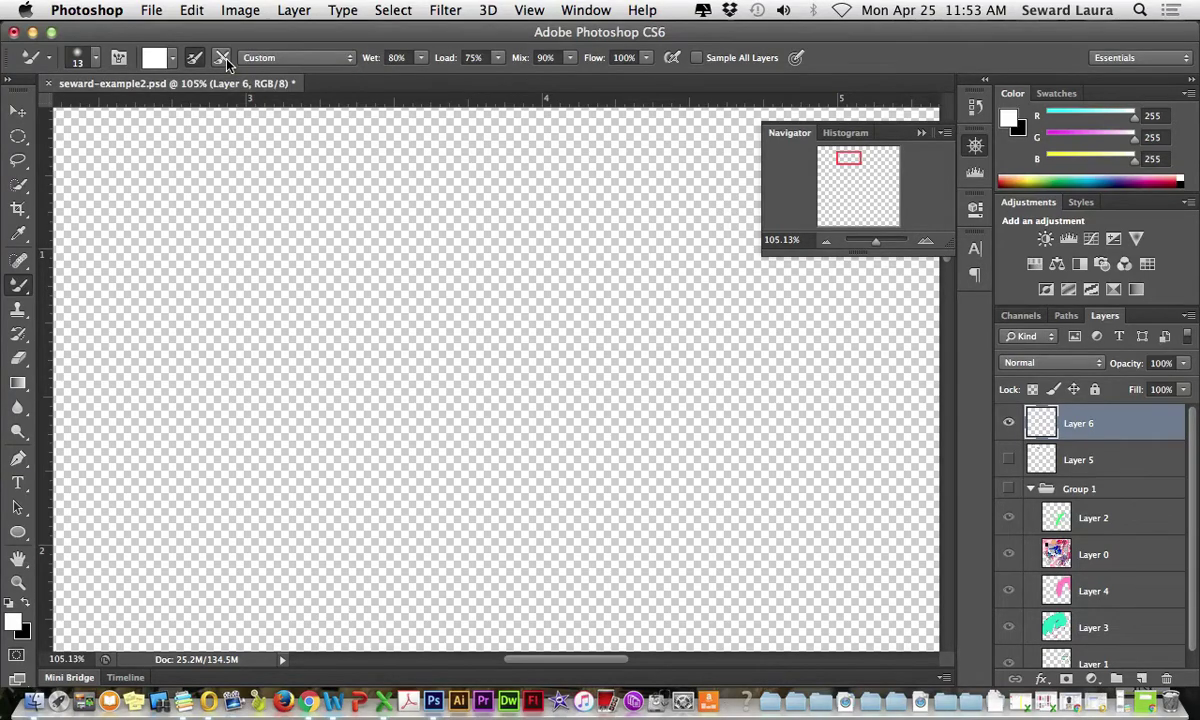
Set the Mixer Brush blending combination to the Dry preset
click(222, 58)
click(291, 58)
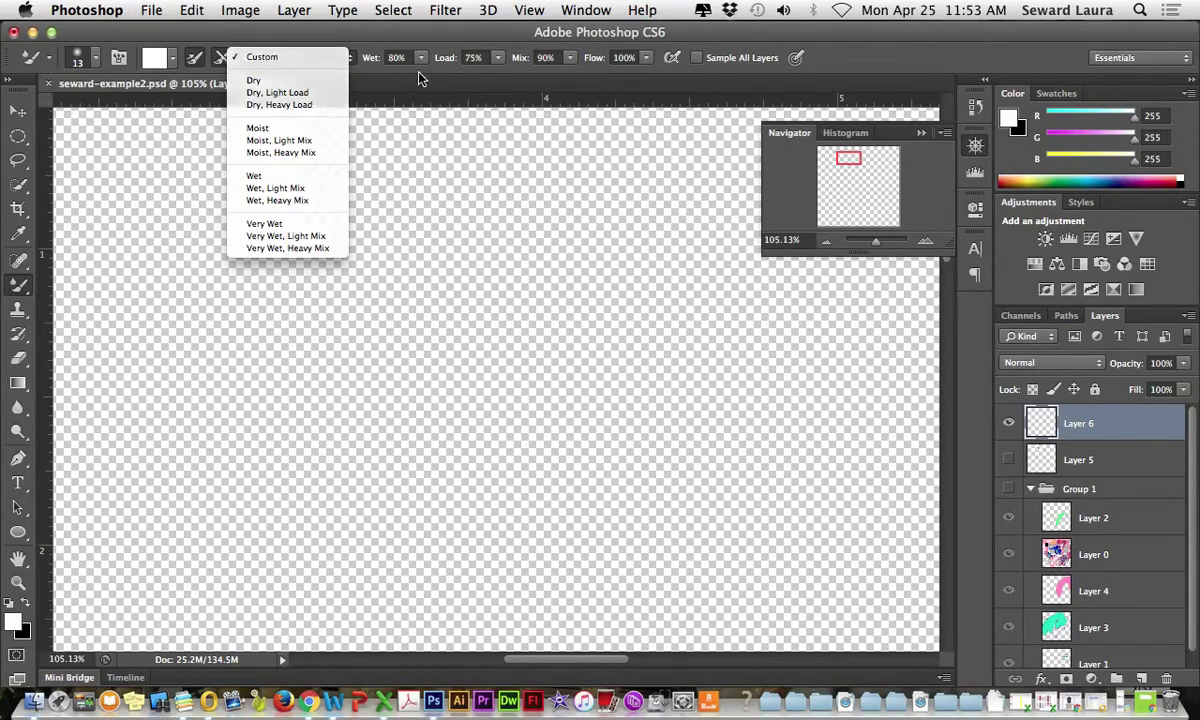
click(394, 63)
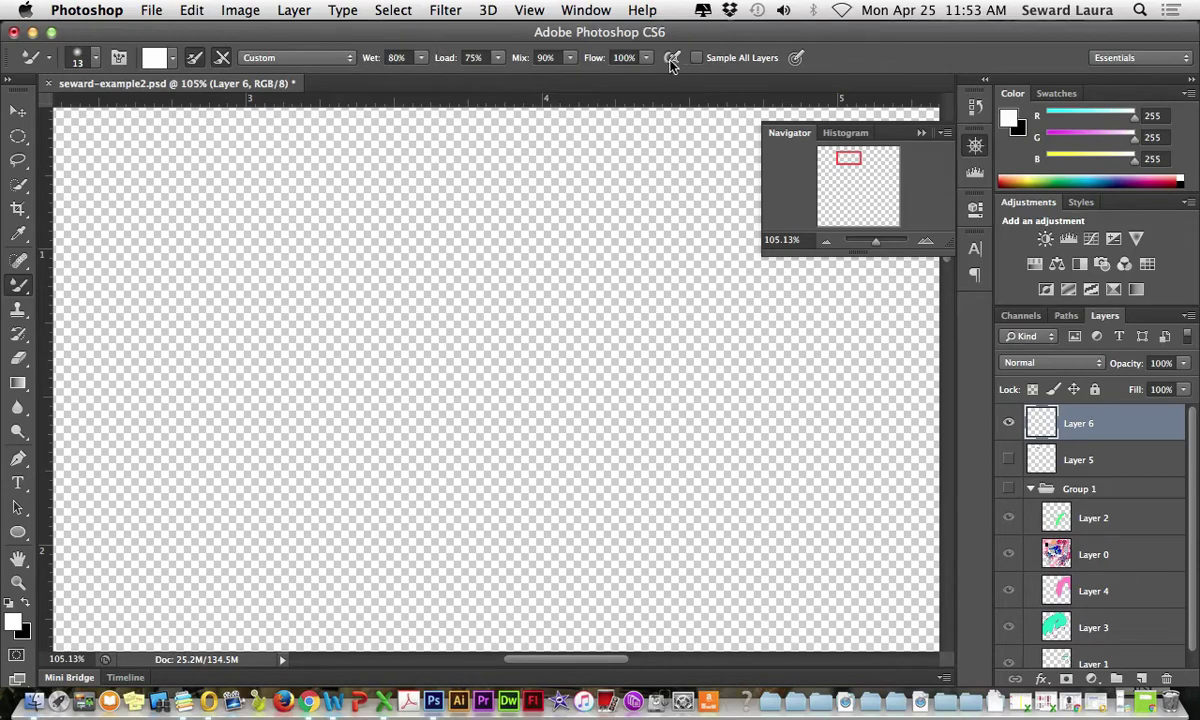
click(322, 62)
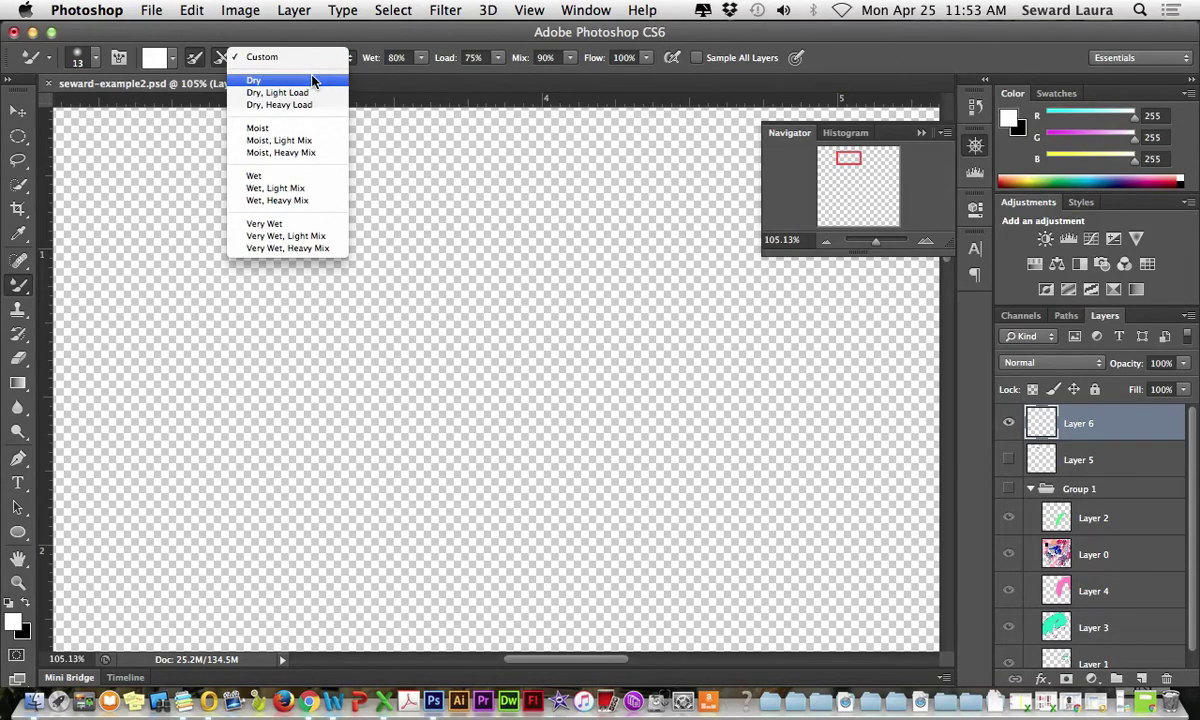
click(313, 80)
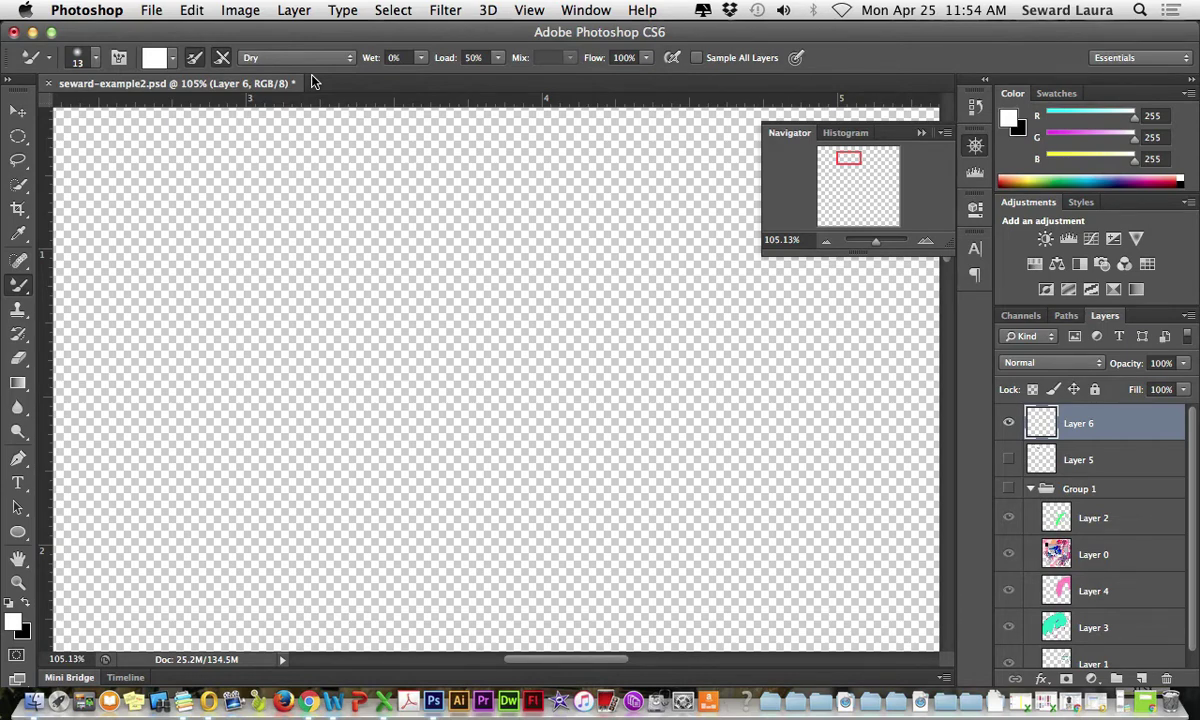
Paint a long red stroke (RGB 207, 65, 65) across the upper canvas with the Mixer Brush at 73 px
click(15, 622)
click(508, 212)
click(724, 158)
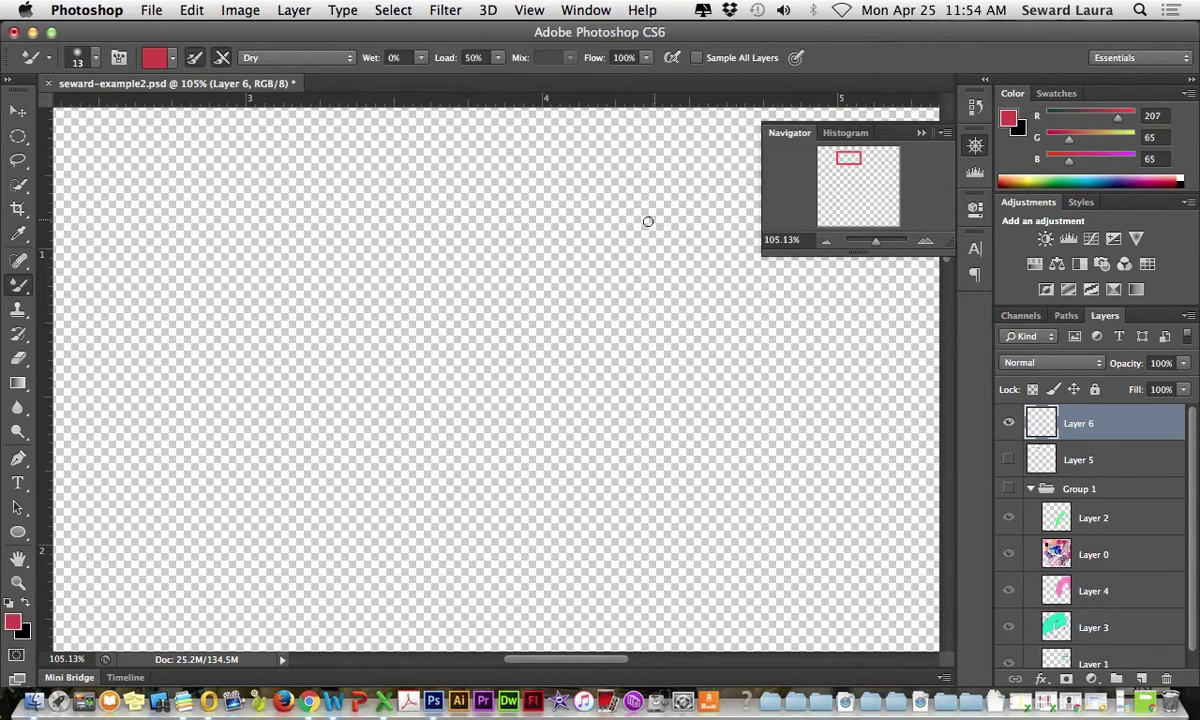
right_click(287, 238)
drag(312, 277, 366, 277)
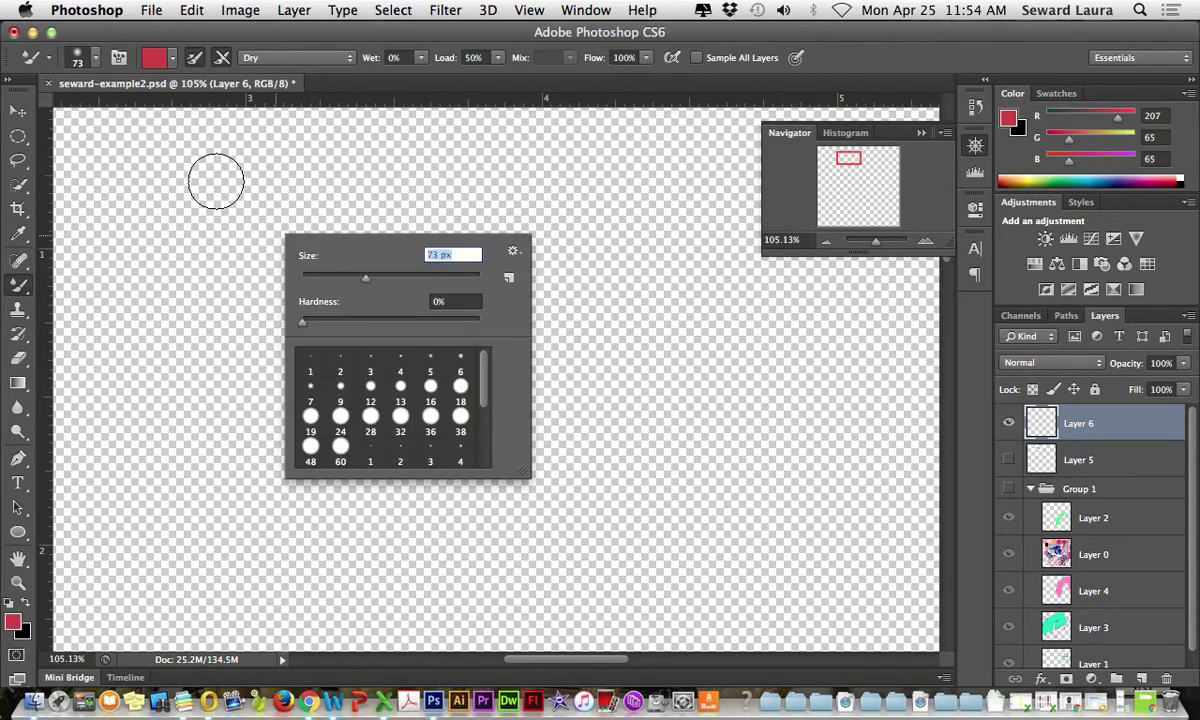
drag(215, 181, 662, 218)
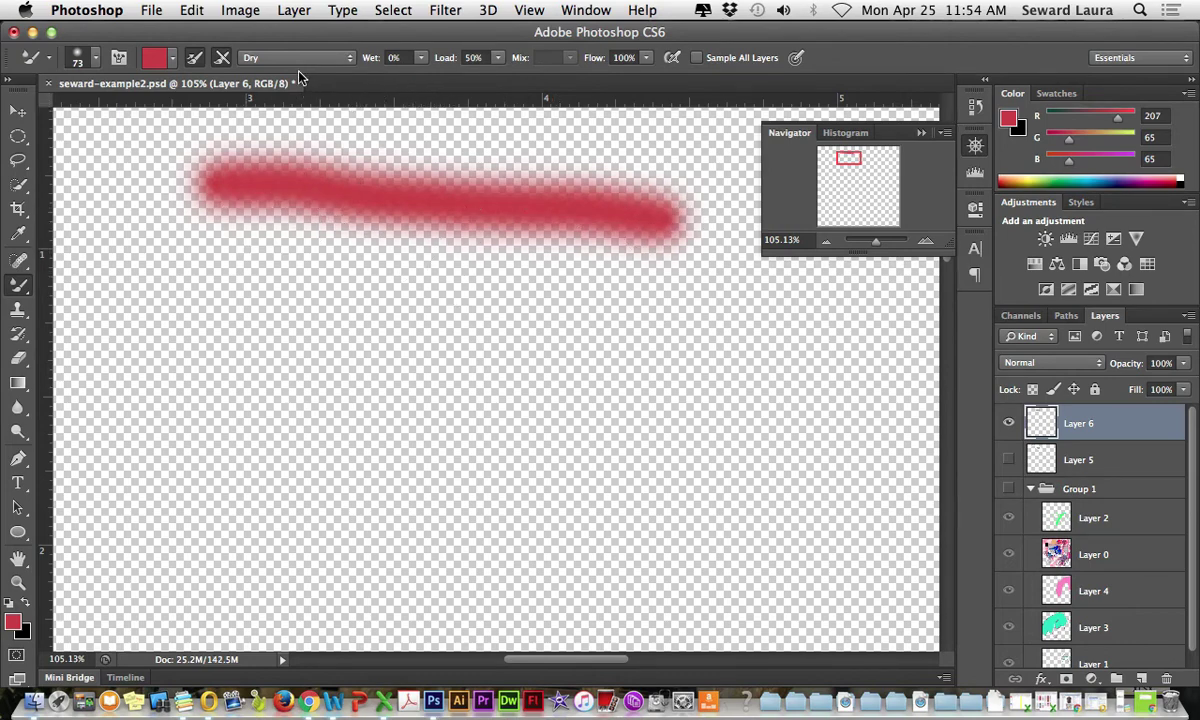
Paint several darker red (#8c2e2e) strokes over the existing red stroke using the Dry preset
click(13, 621)
click(514, 281)
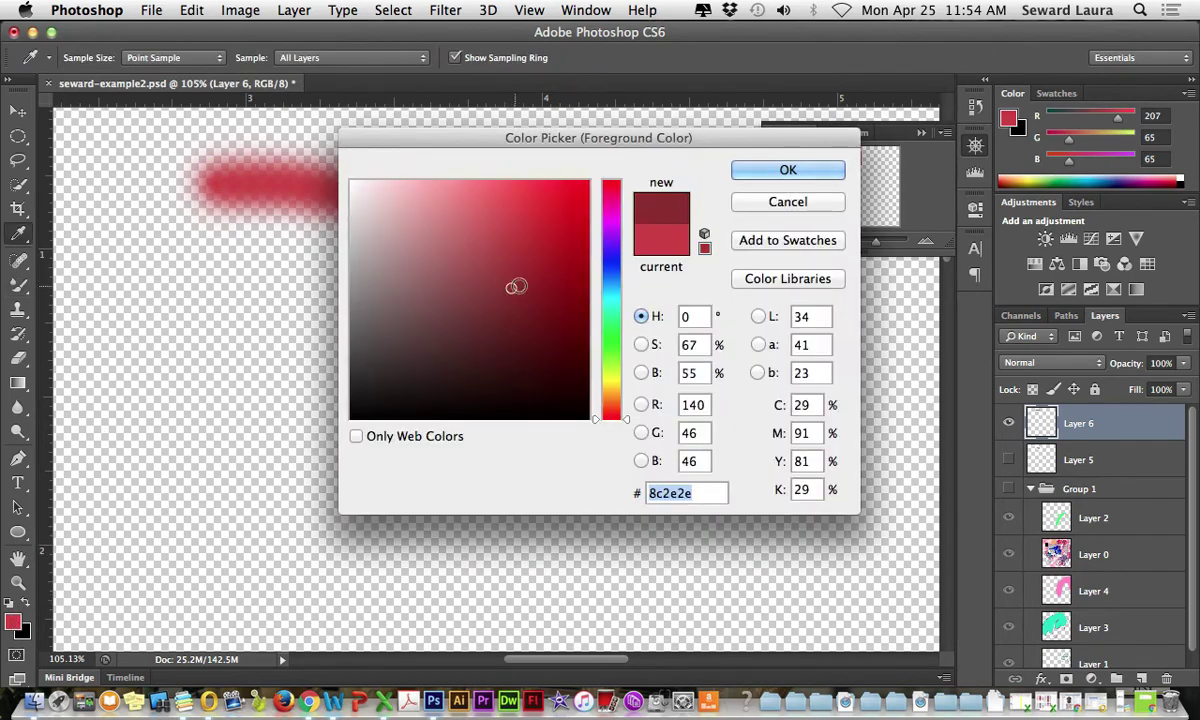
click(788, 170)
mouse_move(210, 205)
mouse_down()
mouse_move(466, 214)
mouse_move(565, 241)
mouse_up()
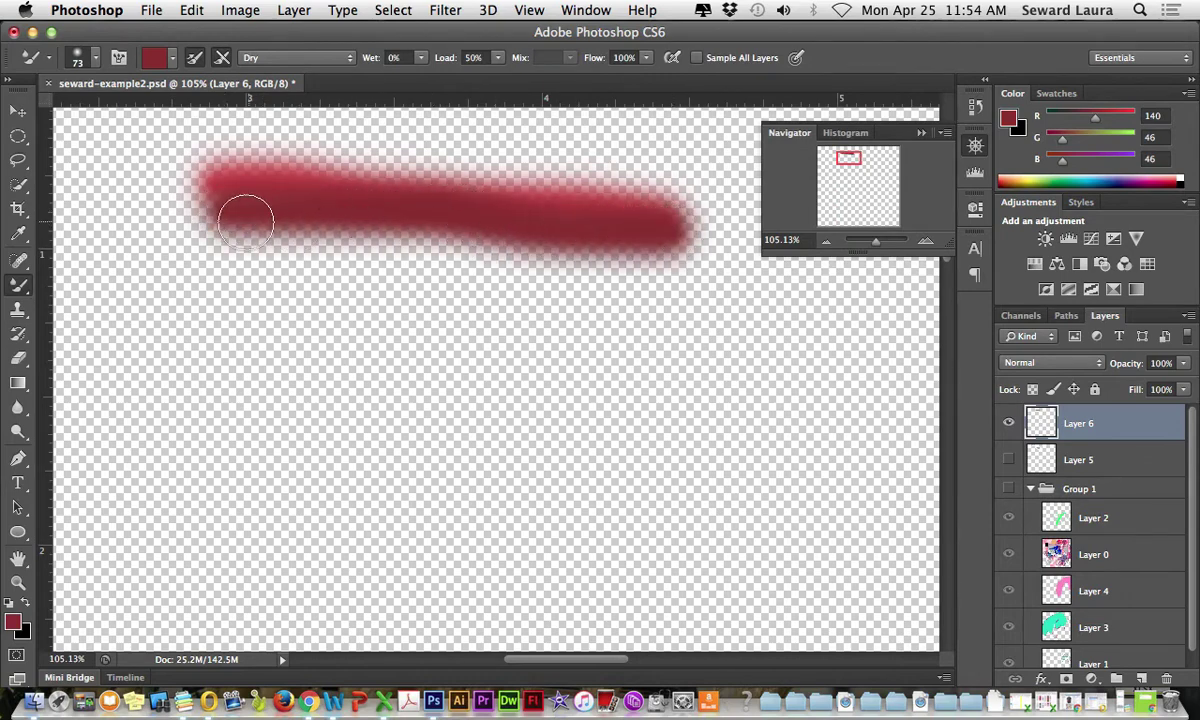
mouse_move(241, 206)
mouse_down()
mouse_move(606, 243)
mouse_move(354, 219)
mouse_move(265, 196)
mouse_move(369, 193)
mouse_move(549, 220)
mouse_up()
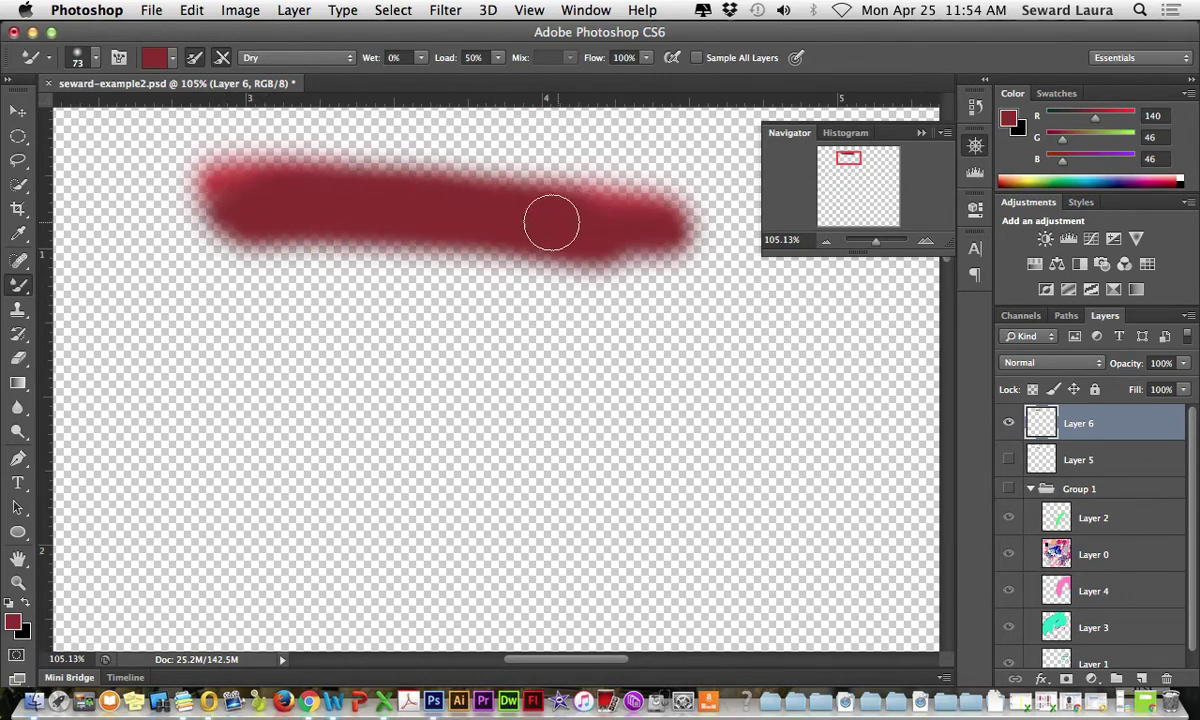
drag(625, 227, 509, 201)
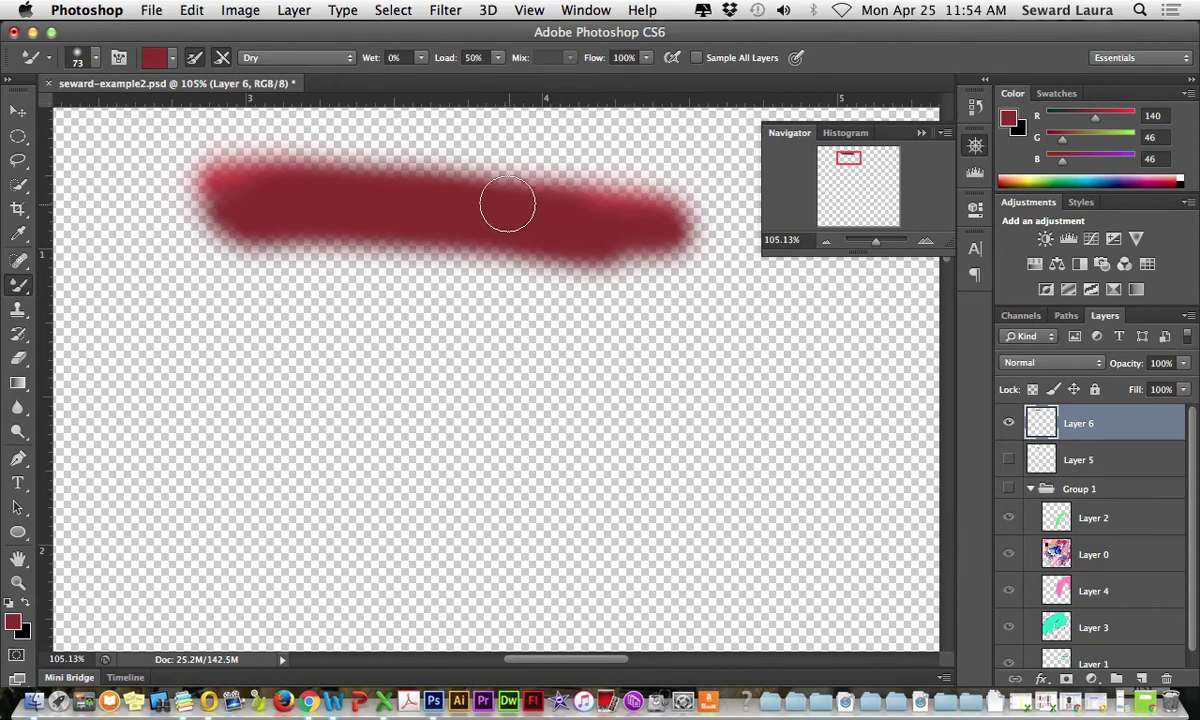
Switch the Mixer Brush to the Wet preset and paint a #c53e3e red stroke below the first one
click(298, 60)
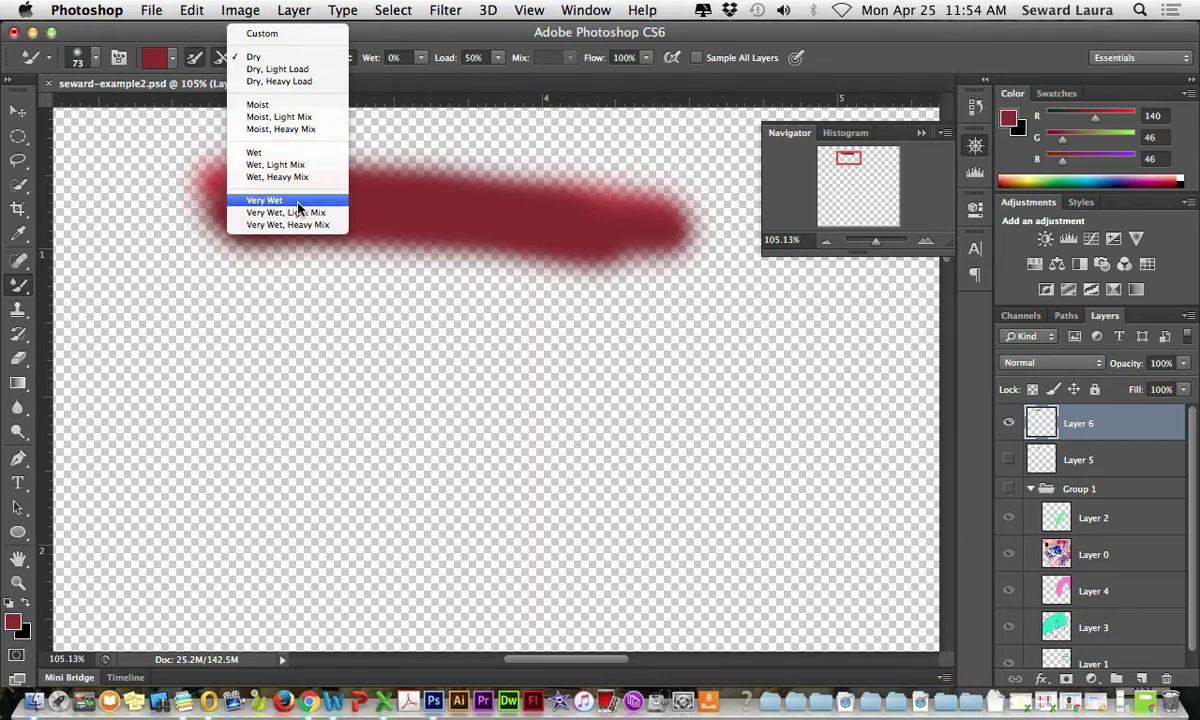
click(254, 152)
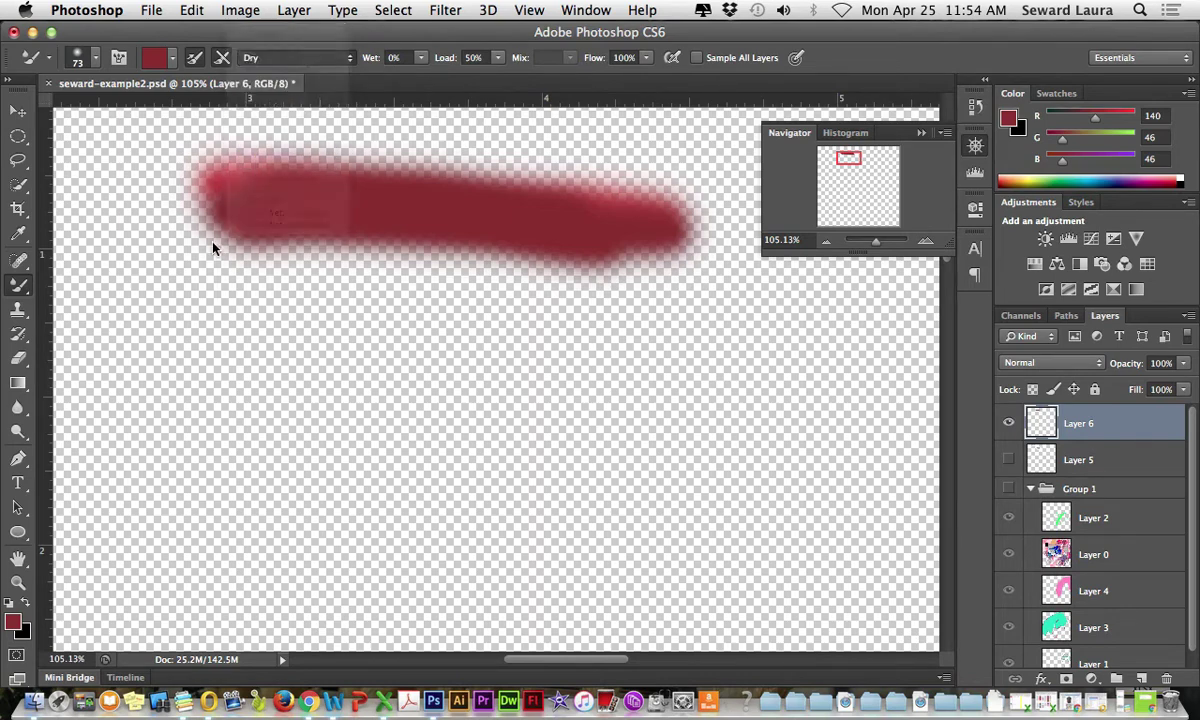
click(14, 625)
click(514, 236)
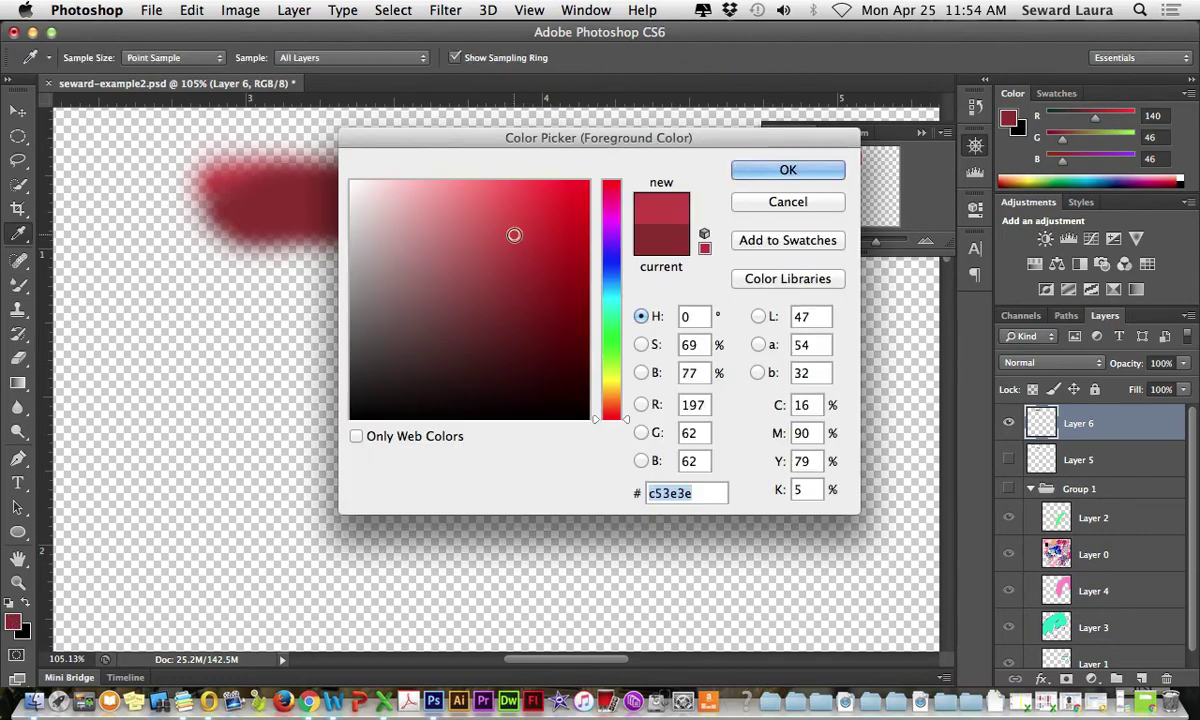
click(786, 173)
drag(255, 373, 690, 357)
Blend darker red #9a3030 strokes into the lower stroke, widening it downward
click(13, 622)
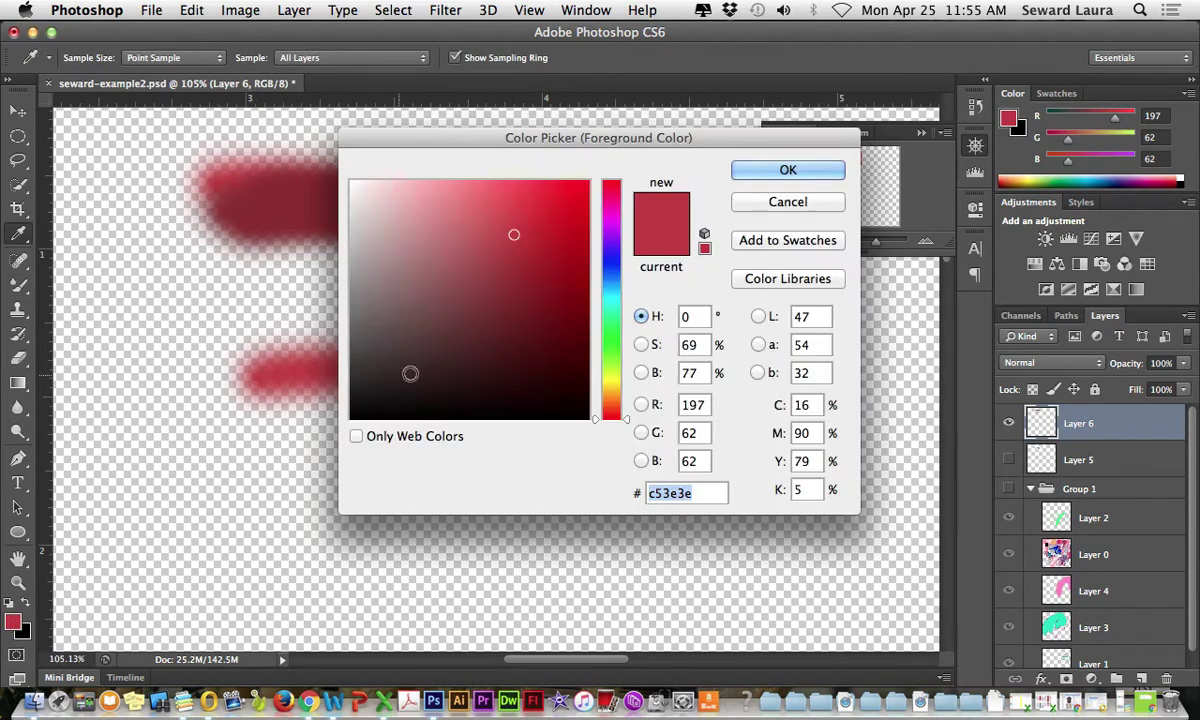
click(514, 275)
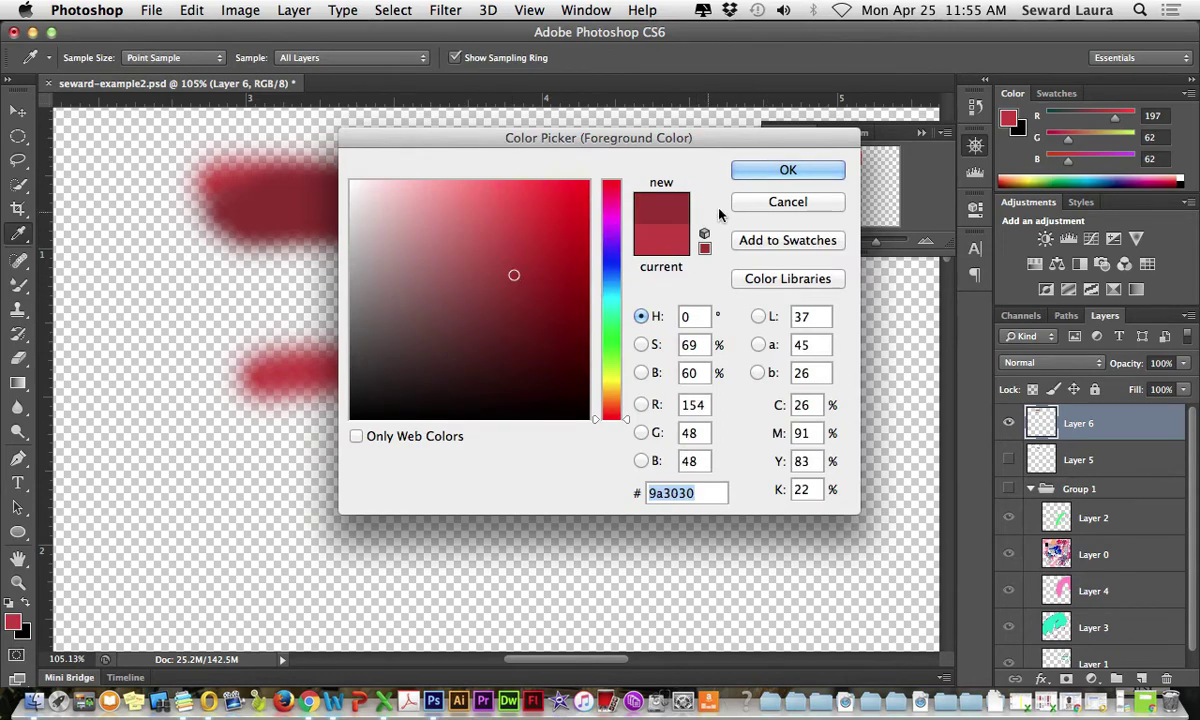
click(786, 171)
mouse_move(268, 402)
mouse_down()
mouse_move(717, 366)
mouse_move(275, 397)
mouse_move(693, 359)
mouse_move(602, 381)
mouse_move(284, 413)
mouse_move(606, 400)
mouse_move(432, 434)
mouse_move(657, 386)
mouse_move(393, 436)
mouse_move(695, 379)
mouse_move(442, 415)
mouse_move(676, 349)
mouse_move(410, 356)
mouse_move(398, 364)
mouse_move(662, 345)
mouse_up()
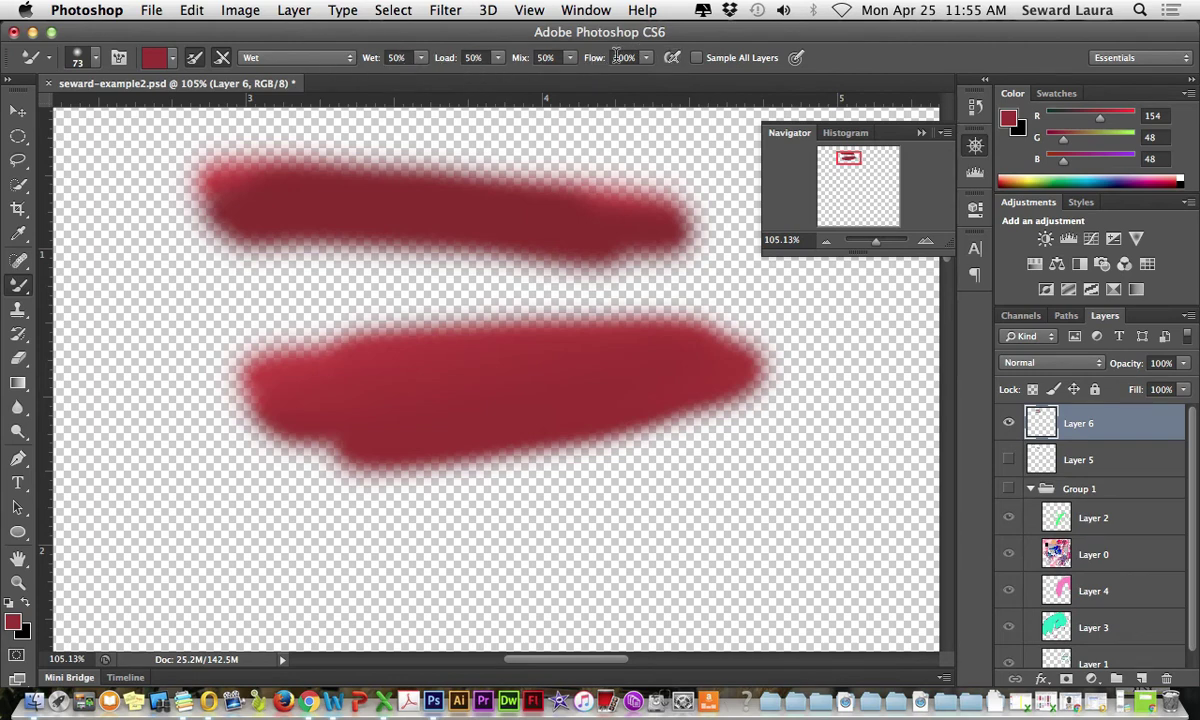
Mix dark brown #422222 paint into the right end of the lower red stroke
click(13, 620)
click(467, 338)
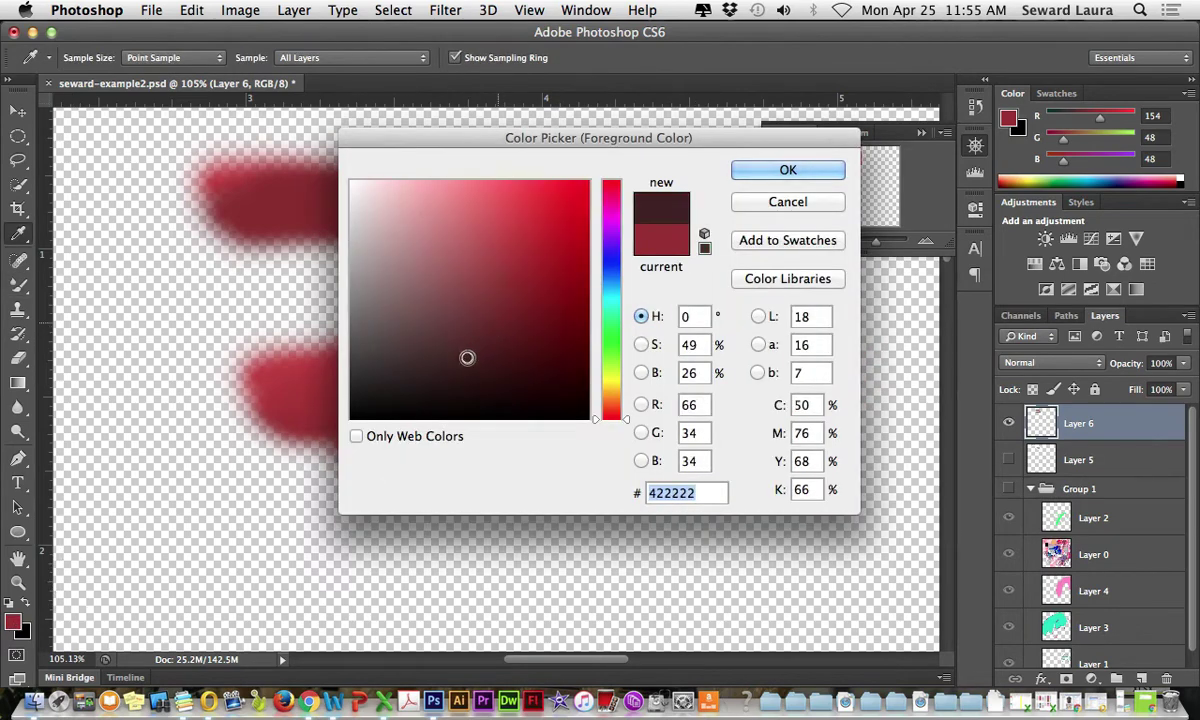
click(795, 170)
mouse_move(650, 342)
mouse_down()
mouse_move(601, 344)
mouse_move(728, 342)
mouse_move(669, 341)
mouse_move(737, 376)
mouse_move(635, 378)
mouse_move(733, 372)
mouse_move(640, 393)
mouse_up()
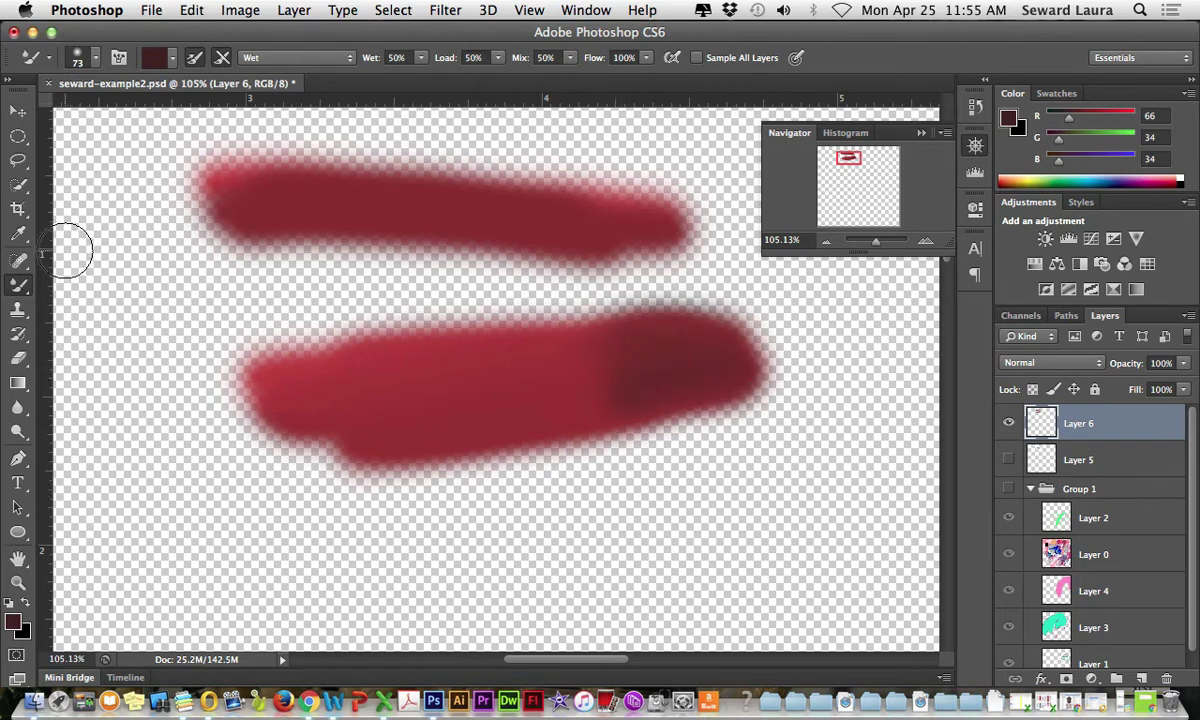
Paint over the lower stroke's dark end with the regular Brush in Difference mode, at 55% and then 100% opacity
click(18, 286)
click(94, 280)
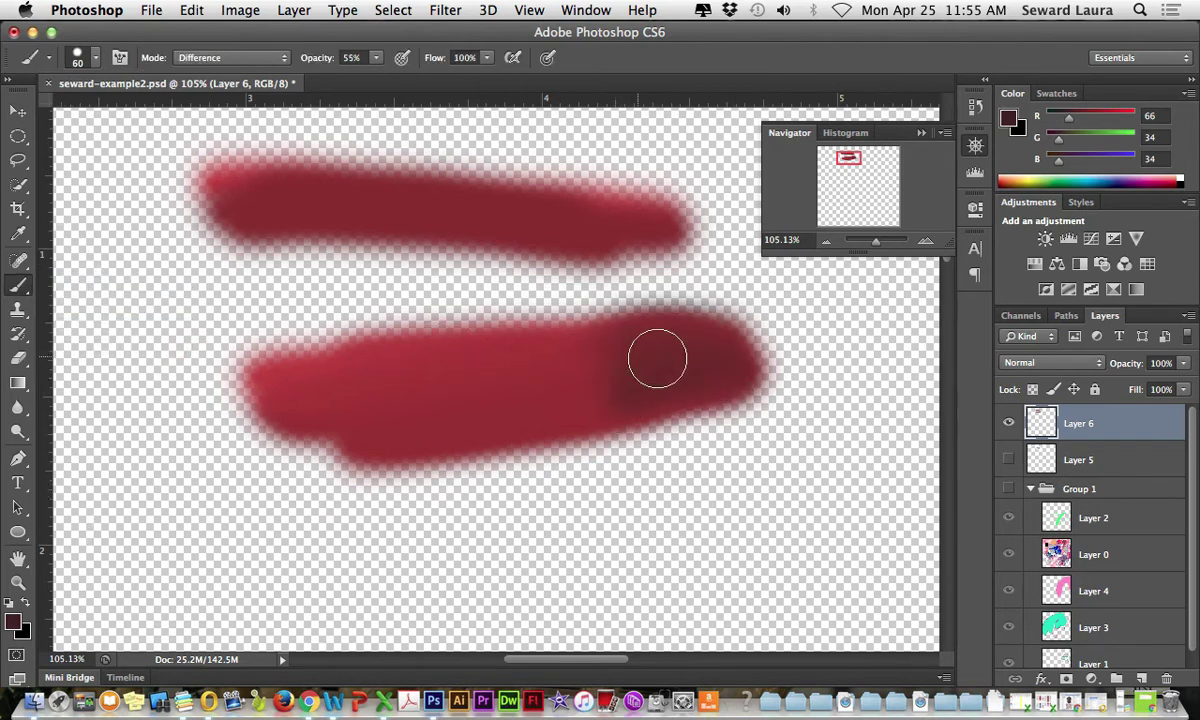
mouse_move(656, 351)
mouse_down()
mouse_move(734, 351)
mouse_move(630, 335)
mouse_move(718, 388)
mouse_move(691, 321)
mouse_move(691, 396)
mouse_move(655, 370)
mouse_up()
click(376, 57)
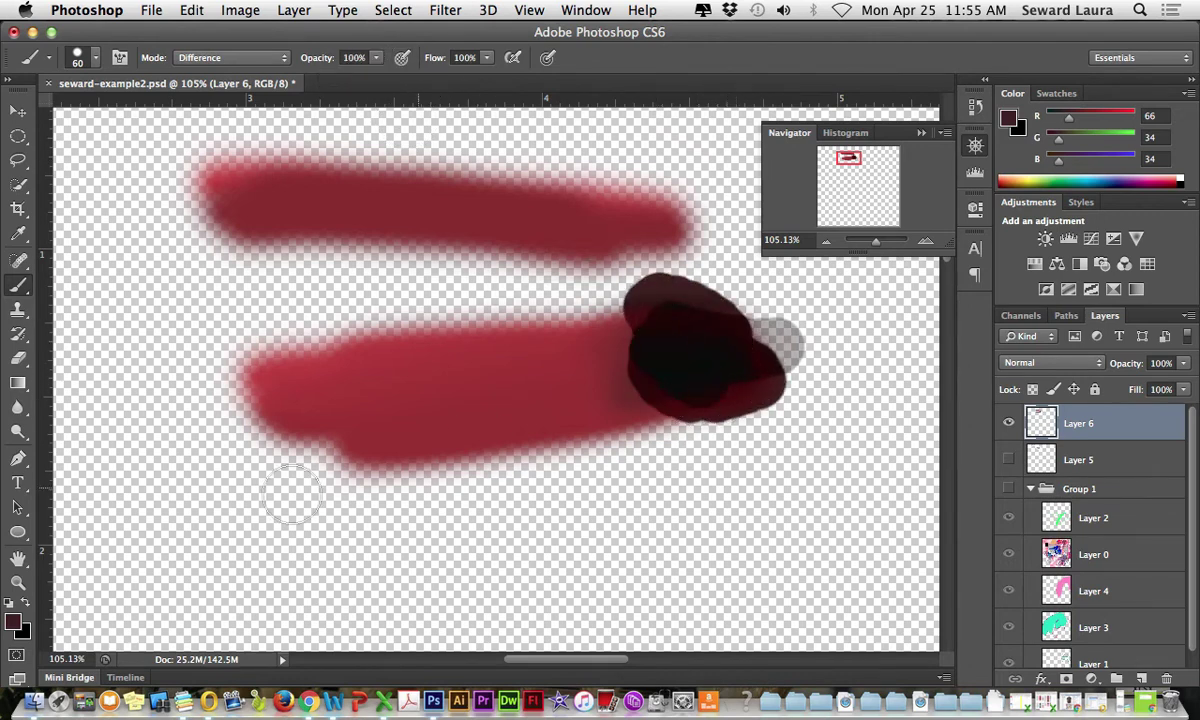
Return to the Mixer Brush and blend the dark patch across most of the lower red stroke
mouse_move(18, 290)
mouse_down()
mouse_move(60, 282)
mouse_move(90, 330)
mouse_up()
mouse_move(702, 370)
mouse_down()
mouse_move(562, 408)
mouse_move(676, 392)
mouse_move(445, 418)
mouse_up()
mouse_move(498, 342)
mouse_down()
mouse_move(623, 346)
mouse_move(445, 409)
mouse_move(671, 343)
mouse_move(453, 357)
mouse_move(658, 340)
mouse_move(447, 386)
mouse_move(689, 385)
mouse_move(516, 434)
mouse_move(757, 410)
mouse_move(541, 461)
mouse_move(685, 415)
mouse_move(567, 445)
mouse_move(591, 431)
mouse_move(707, 402)
mouse_move(485, 435)
mouse_move(785, 387)
mouse_move(610, 458)
mouse_move(788, 390)
mouse_move(701, 412)
mouse_move(783, 368)
mouse_move(705, 346)
mouse_move(733, 309)
mouse_move(702, 331)
mouse_move(690, 315)
mouse_move(489, 319)
mouse_move(687, 306)
mouse_move(448, 343)
mouse_move(748, 335)
mouse_move(538, 421)
mouse_move(728, 393)
mouse_move(552, 457)
mouse_move(368, 473)
mouse_move(504, 419)
mouse_move(353, 424)
mouse_move(352, 479)
mouse_move(485, 506)
mouse_up()
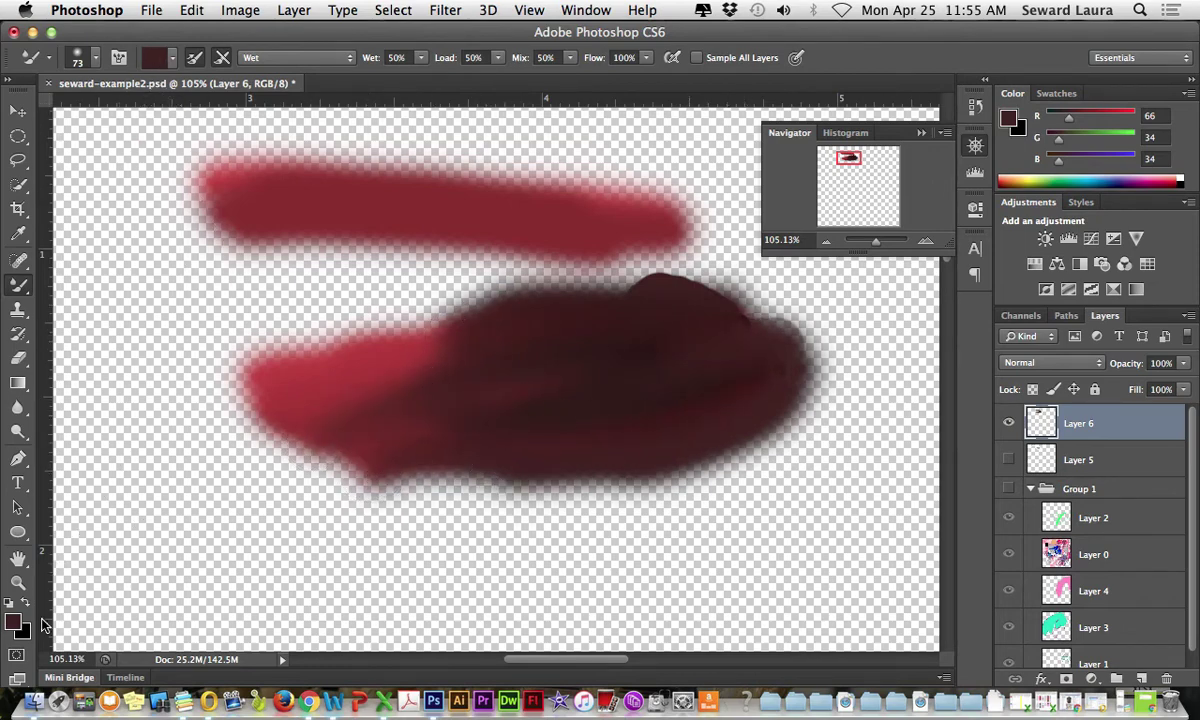
Mix bright red #ed4747 paint through the middle of the dark blended area
click(12, 620)
click(518, 197)
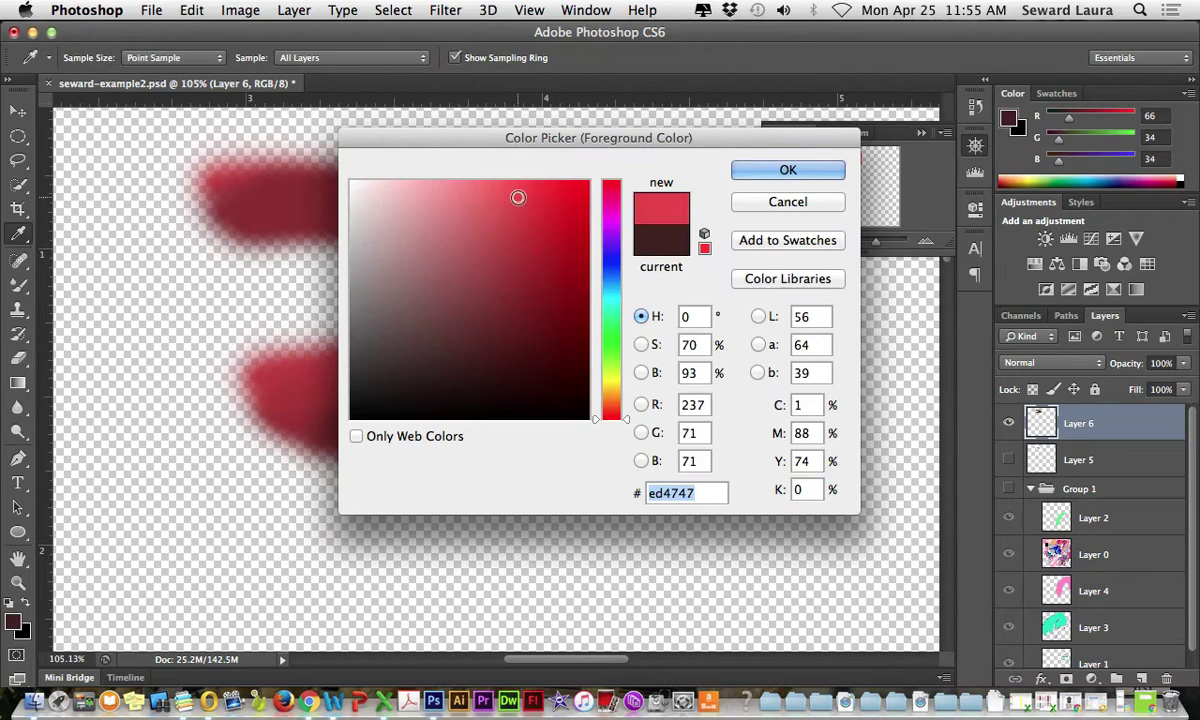
click(815, 170)
mouse_move(538, 340)
mouse_down()
mouse_move(334, 386)
mouse_move(745, 382)
mouse_move(604, 374)
mouse_move(458, 397)
mouse_move(564, 373)
mouse_move(743, 366)
mouse_move(642, 349)
mouse_move(705, 330)
mouse_move(523, 352)
mouse_move(409, 393)
mouse_move(608, 404)
mouse_move(449, 424)
mouse_move(695, 419)
mouse_move(756, 414)
mouse_move(765, 370)
mouse_up()
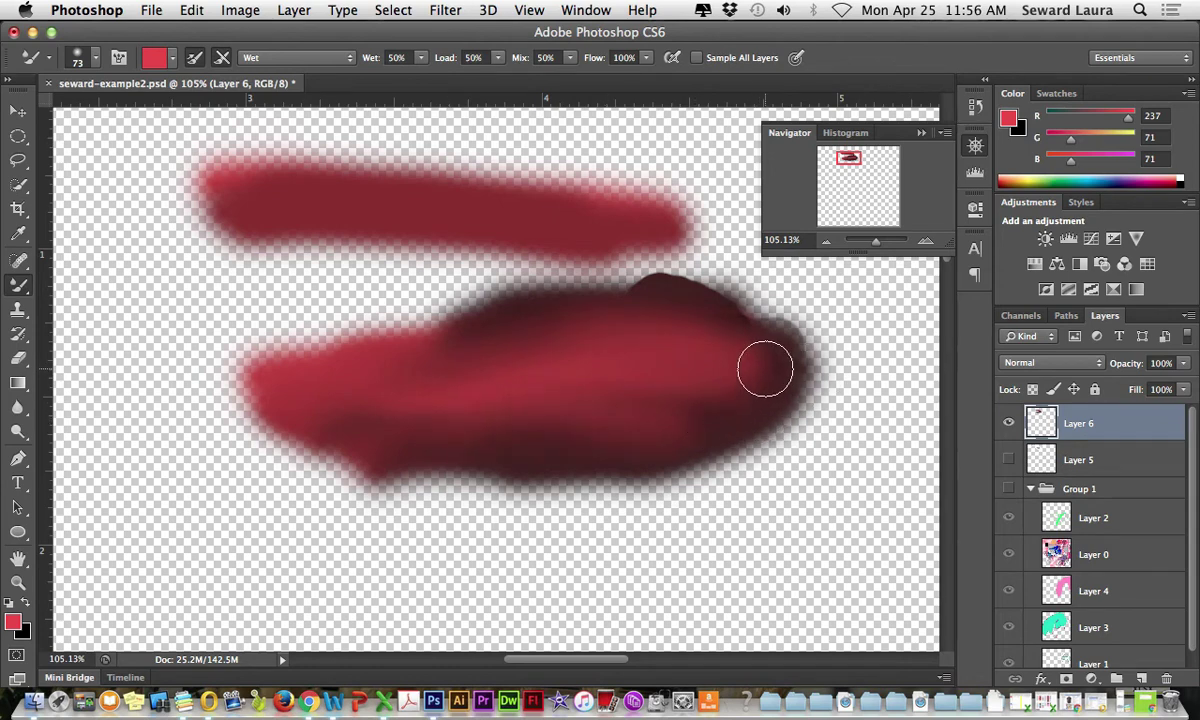
Turn off loading the brush after each stroke and smear the existing paint outward below and left of the blended shape
click(192, 60)
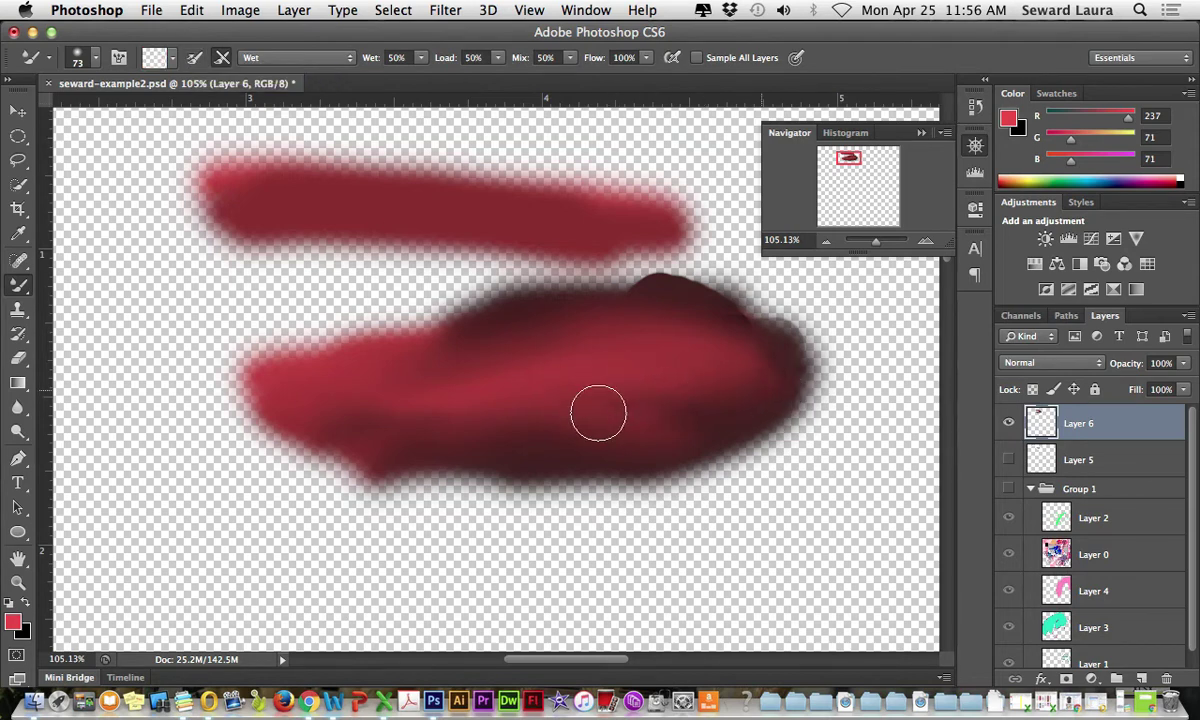
mouse_move(828, 453)
mouse_down()
mouse_move(707, 474)
mouse_move(843, 468)
mouse_move(439, 536)
mouse_move(749, 521)
mouse_move(443, 568)
mouse_move(742, 566)
mouse_move(456, 582)
mouse_move(727, 564)
mouse_move(523, 606)
mouse_move(500, 598)
mouse_move(603, 573)
mouse_move(872, 566)
mouse_move(570, 492)
mouse_move(436, 467)
mouse_move(393, 475)
mouse_move(348, 438)
mouse_move(353, 451)
mouse_move(527, 450)
mouse_move(283, 488)
mouse_move(400, 496)
mouse_move(293, 544)
mouse_move(312, 570)
mouse_move(211, 579)
mouse_move(294, 596)
mouse_move(166, 596)
mouse_move(201, 605)
mouse_move(110, 571)
mouse_move(215, 588)
mouse_move(151, 493)
mouse_move(82, 325)
mouse_move(154, 423)
mouse_move(110, 300)
mouse_up()
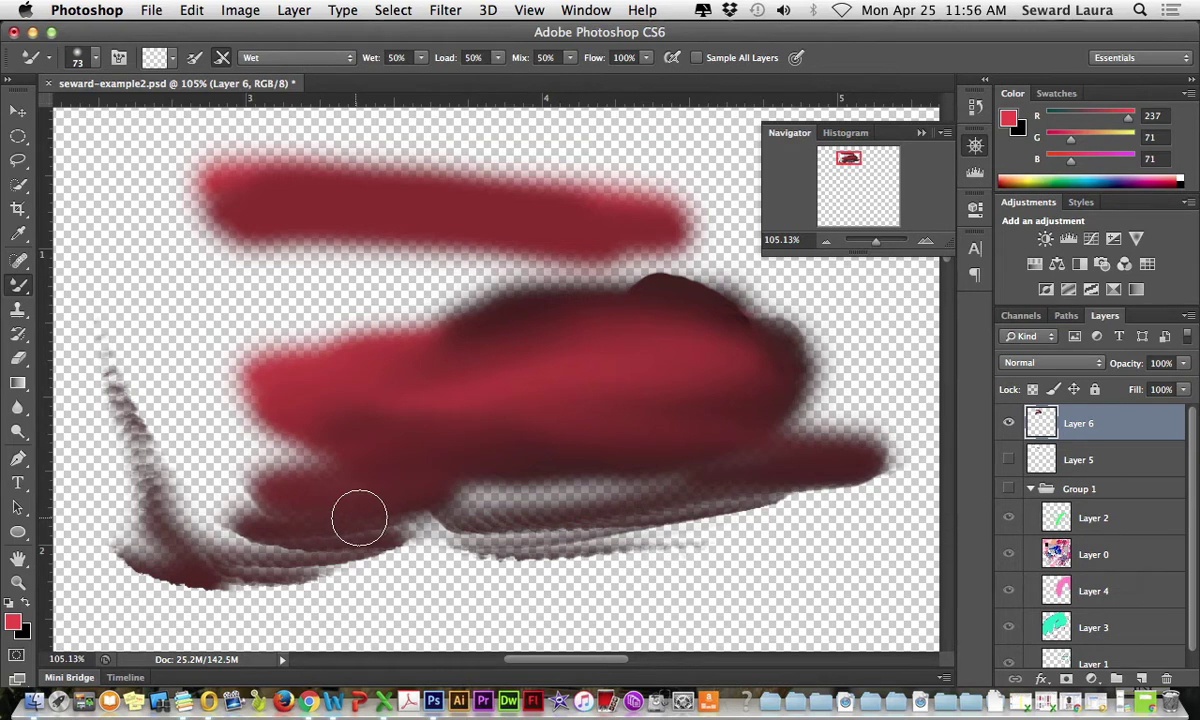
Turn loading after each stroke back on and paint broad bright red strokes over the smeared shape
click(191, 59)
mouse_move(215, 316)
mouse_down()
mouse_move(316, 295)
mouse_move(300, 310)
mouse_move(524, 334)
mouse_move(460, 320)
mouse_move(700, 285)
mouse_move(750, 370)
mouse_move(712, 438)
mouse_move(830, 455)
mouse_move(737, 485)
mouse_move(753, 498)
mouse_move(514, 530)
mouse_move(745, 498)
mouse_move(747, 330)
mouse_move(702, 490)
mouse_move(531, 474)
mouse_move(466, 522)
mouse_move(332, 549)
mouse_move(364, 563)
mouse_move(670, 557)
mouse_move(664, 565)
mouse_move(670, 554)
mouse_move(645, 535)
mouse_up()
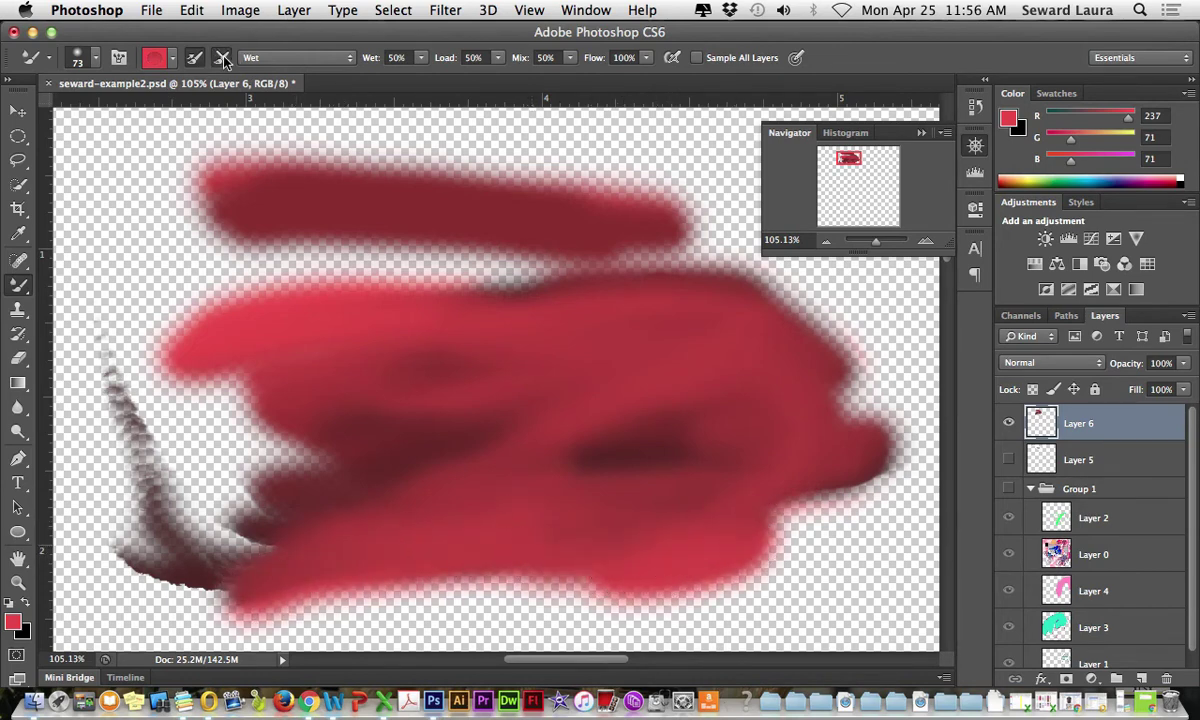
drag(373, 288, 588, 280)
mouse_move(187, 368)
mouse_down()
mouse_move(336, 400)
mouse_move(174, 435)
mouse_move(361, 433)
mouse_move(202, 468)
mouse_move(314, 453)
mouse_move(242, 476)
mouse_move(256, 495)
mouse_move(201, 512)
mouse_up()
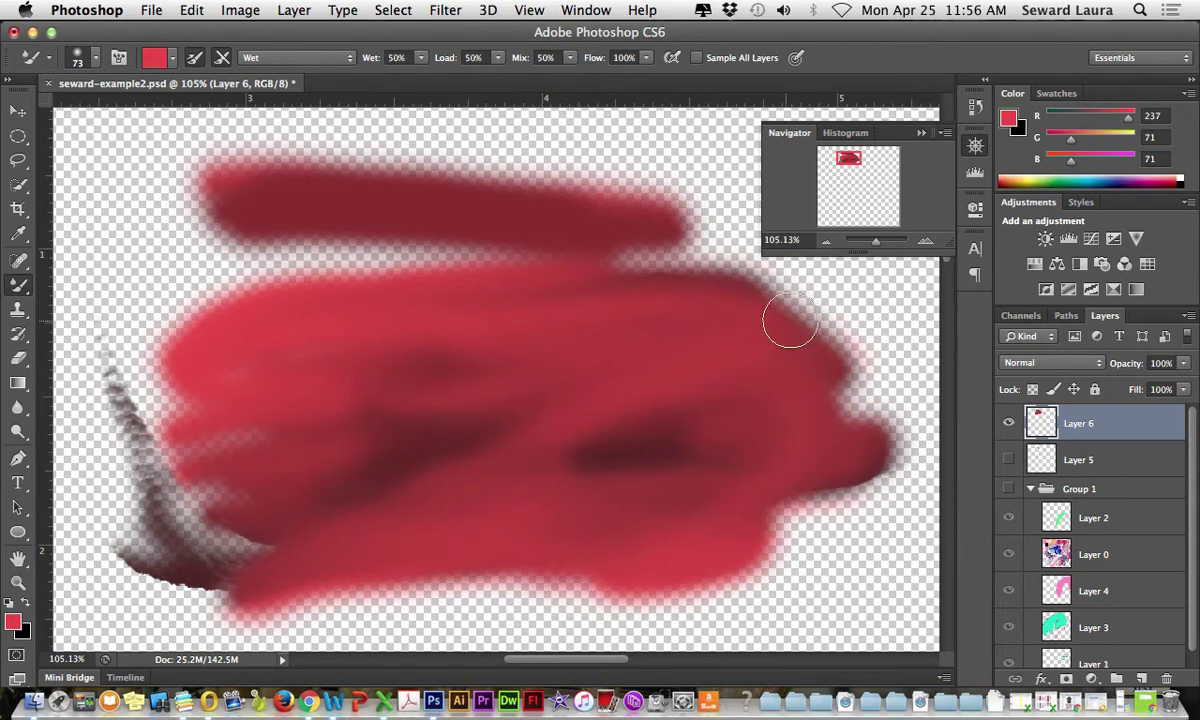
Make Layer 5 visible, and show Group 1 with the whole artwork in view before hiding the group again
drag(876, 244, 871, 244)
click(1008, 459)
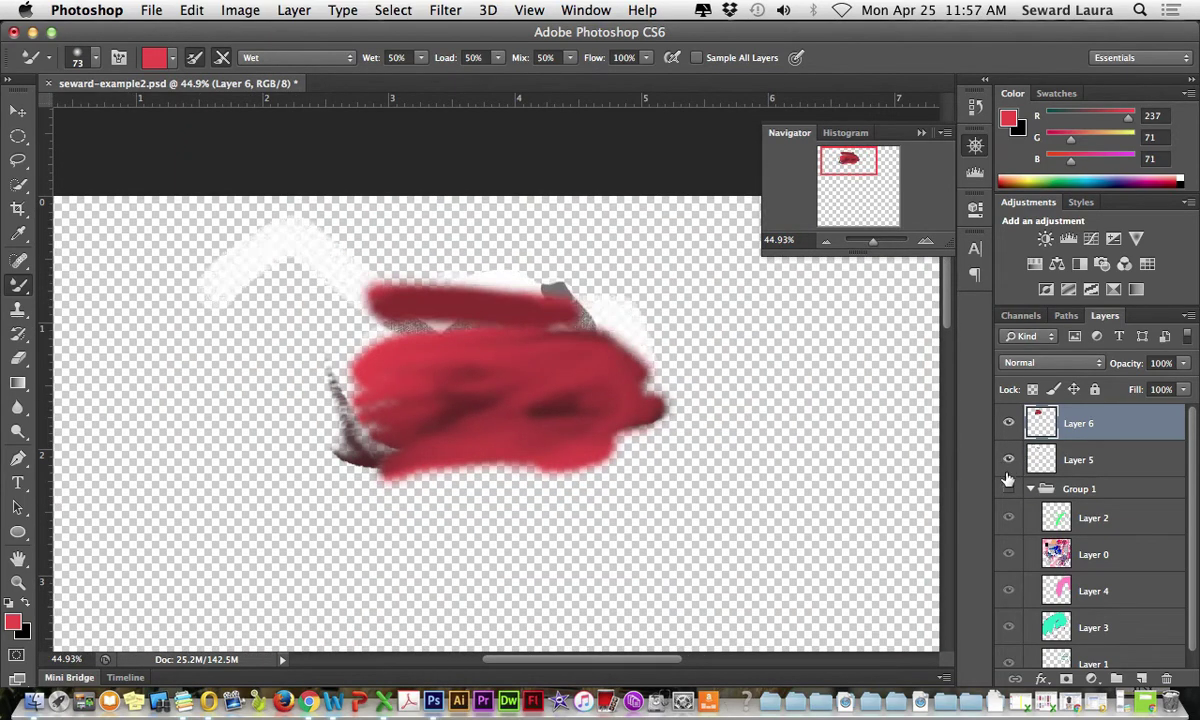
click(1007, 488)
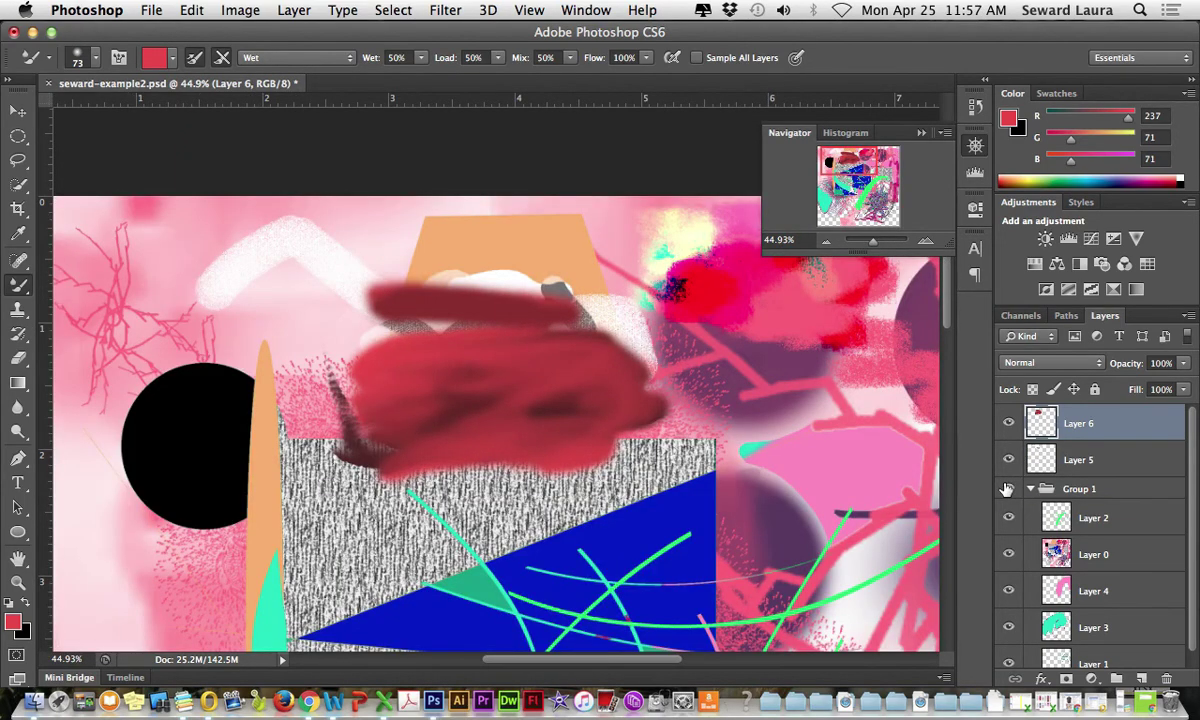
key(super+0)
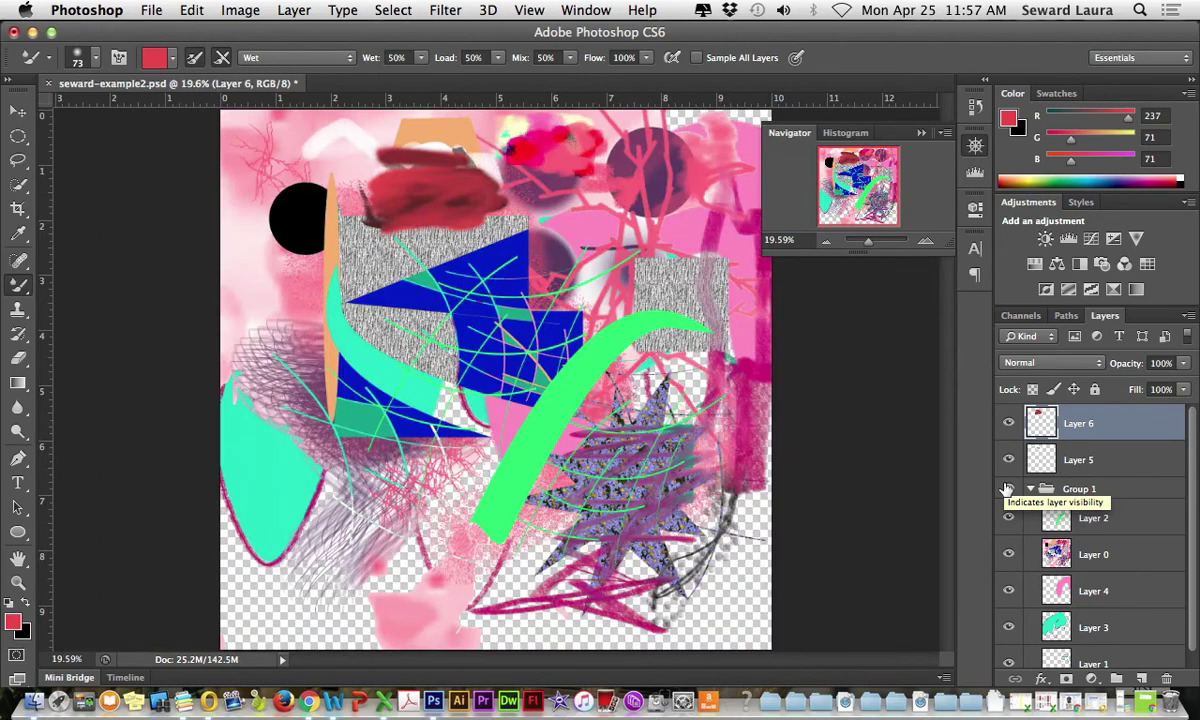
click(1008, 489)
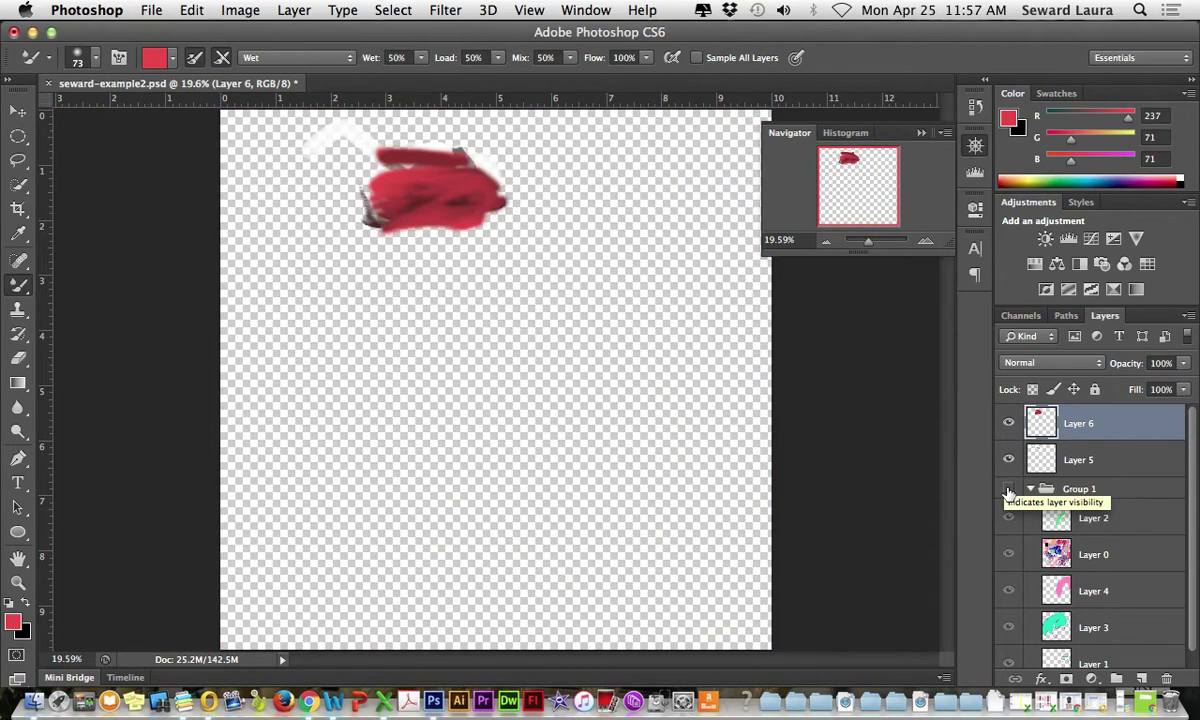
Create a new layer and draw a closed, irregular red outline in the middle of the canvas with the Brush tool
key(super+shift+alt+n)
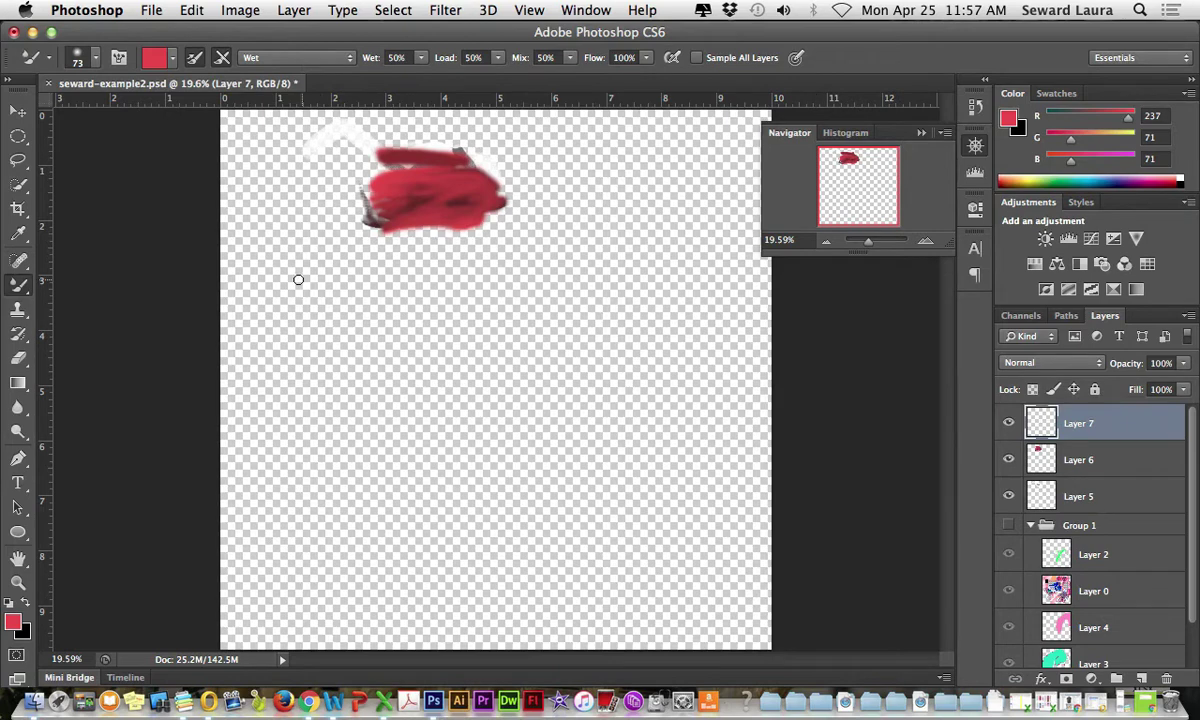
click(20, 281)
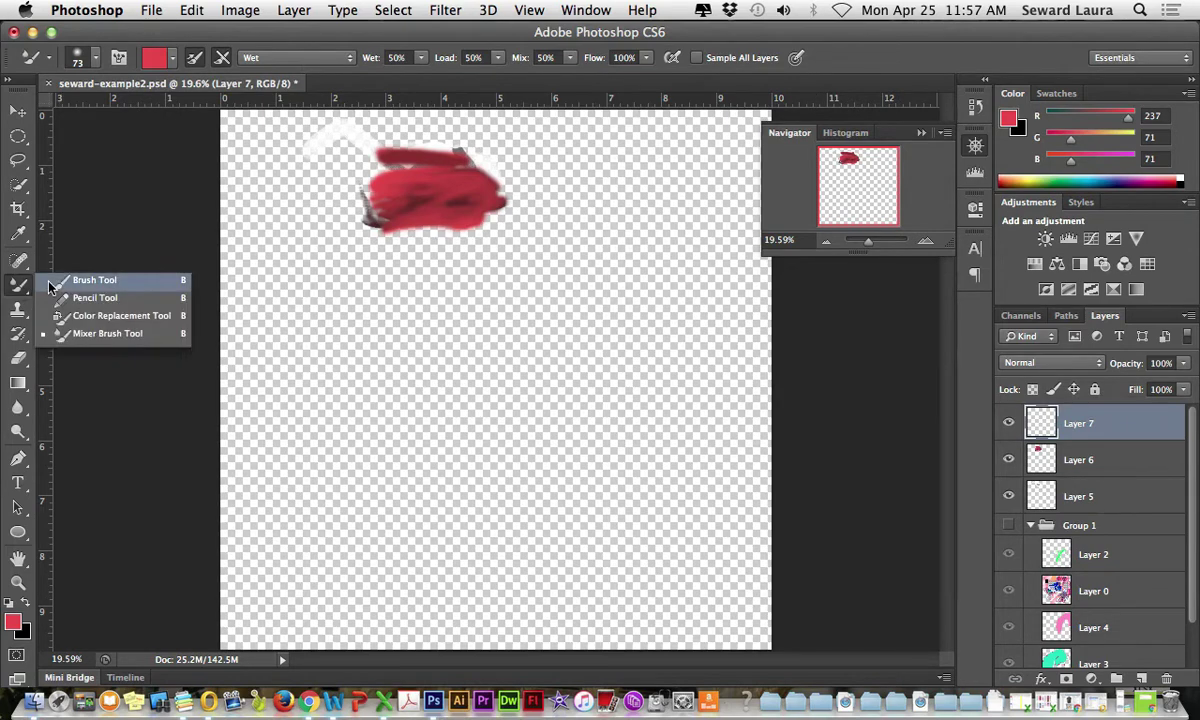
click(50, 282)
mouse_move(420, 365)
mouse_down()
mouse_move(473, 312)
mouse_move(600, 307)
mouse_move(630, 385)
mouse_move(566, 451)
mouse_move(441, 423)
mouse_move(420, 360)
mouse_up()
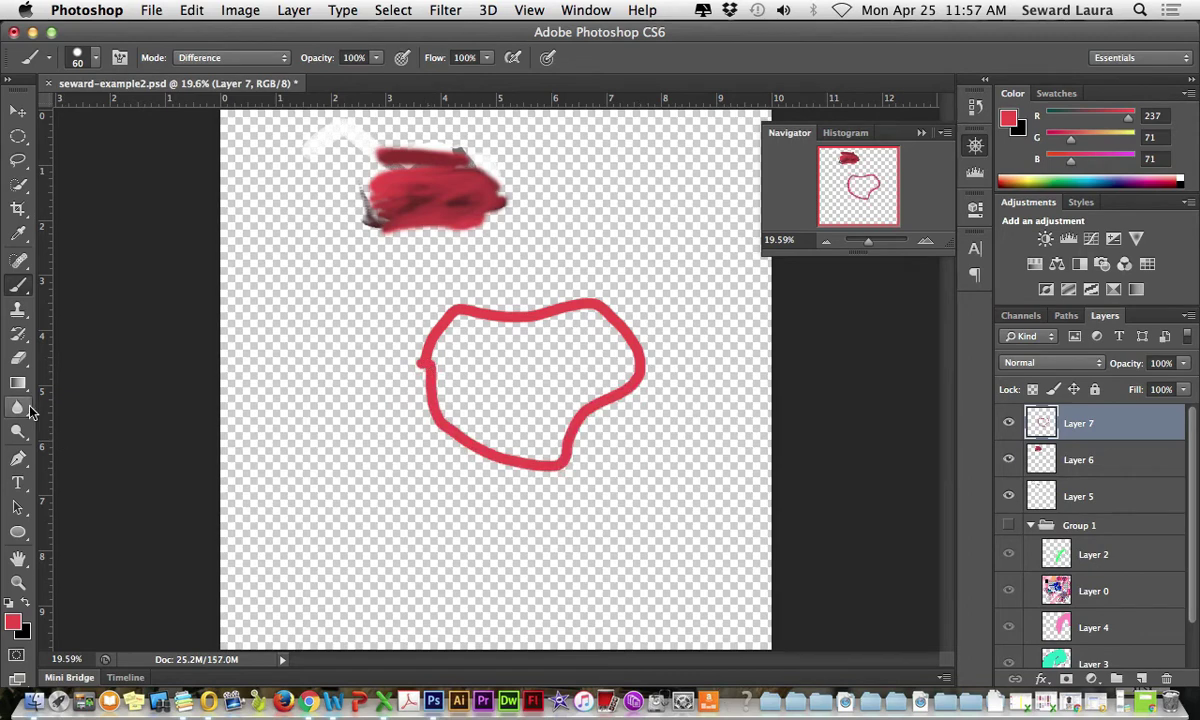
Fill the inside of the red outline with the foreground colour using the Paint Bucket at tolerance 32
click(27, 382)
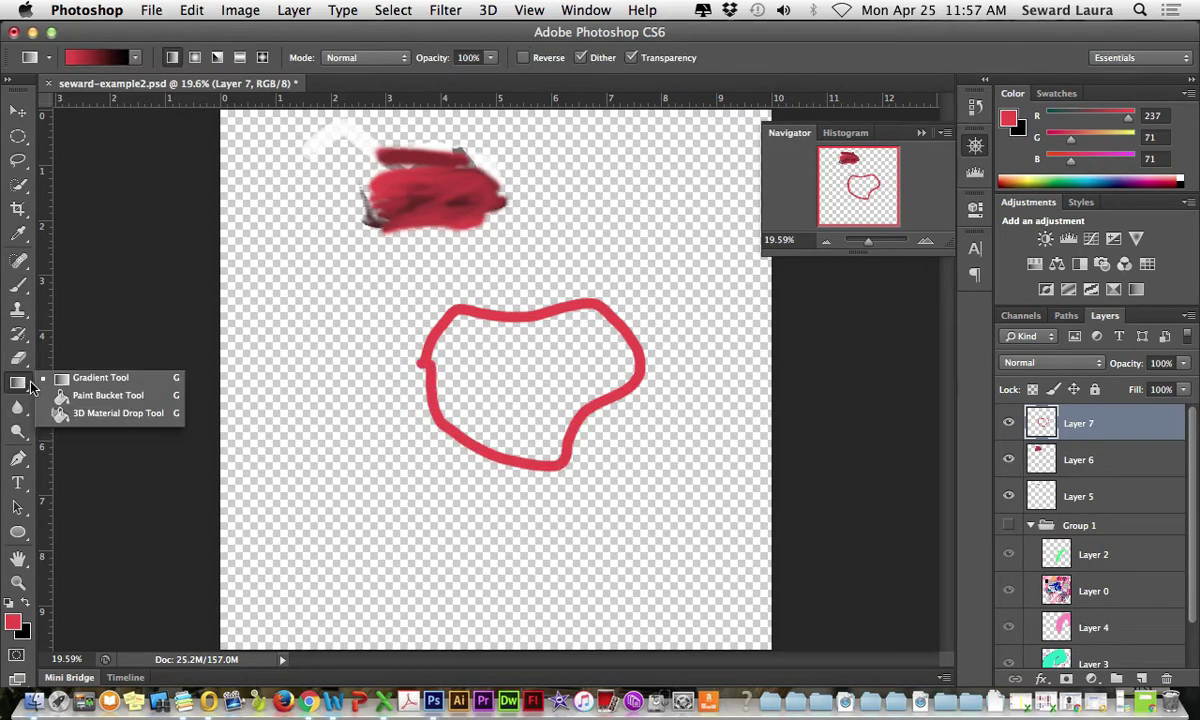
click(60, 398)
click(484, 394)
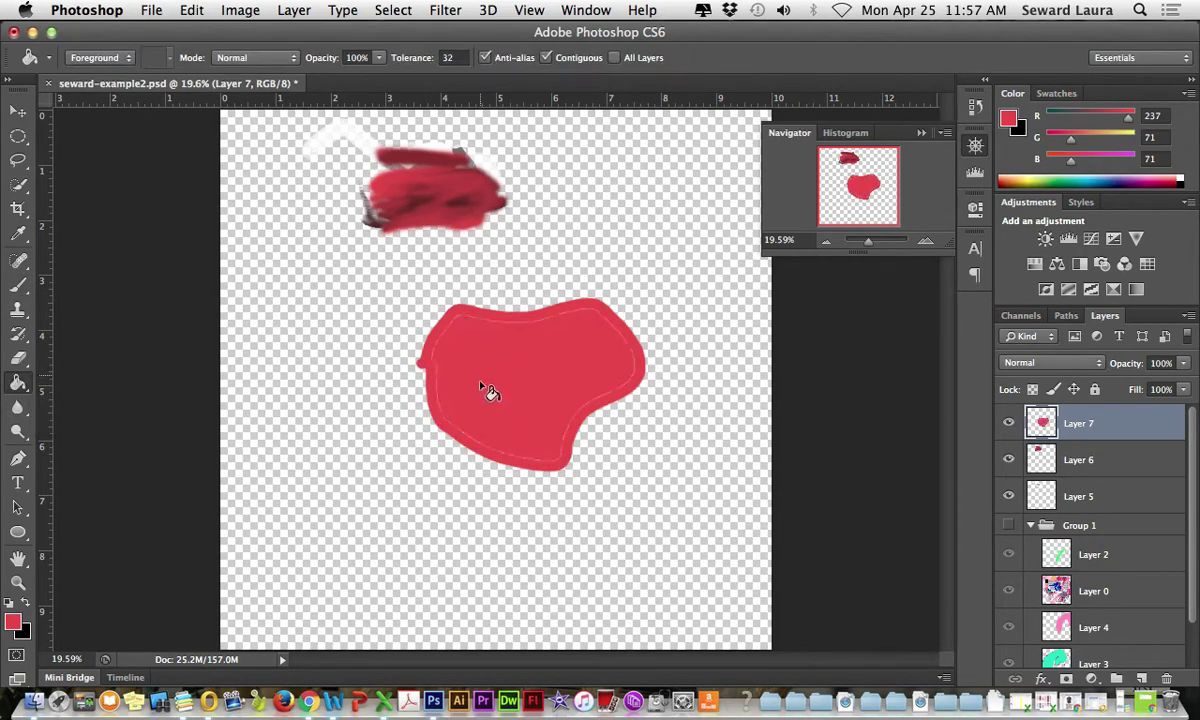
click(500, 400)
key(ctrl+z)
Set the Paint Bucket tolerance to 50, try filling the area outside the red shape, and undo that fill
click(445, 57)
text(50)
click(642, 165)
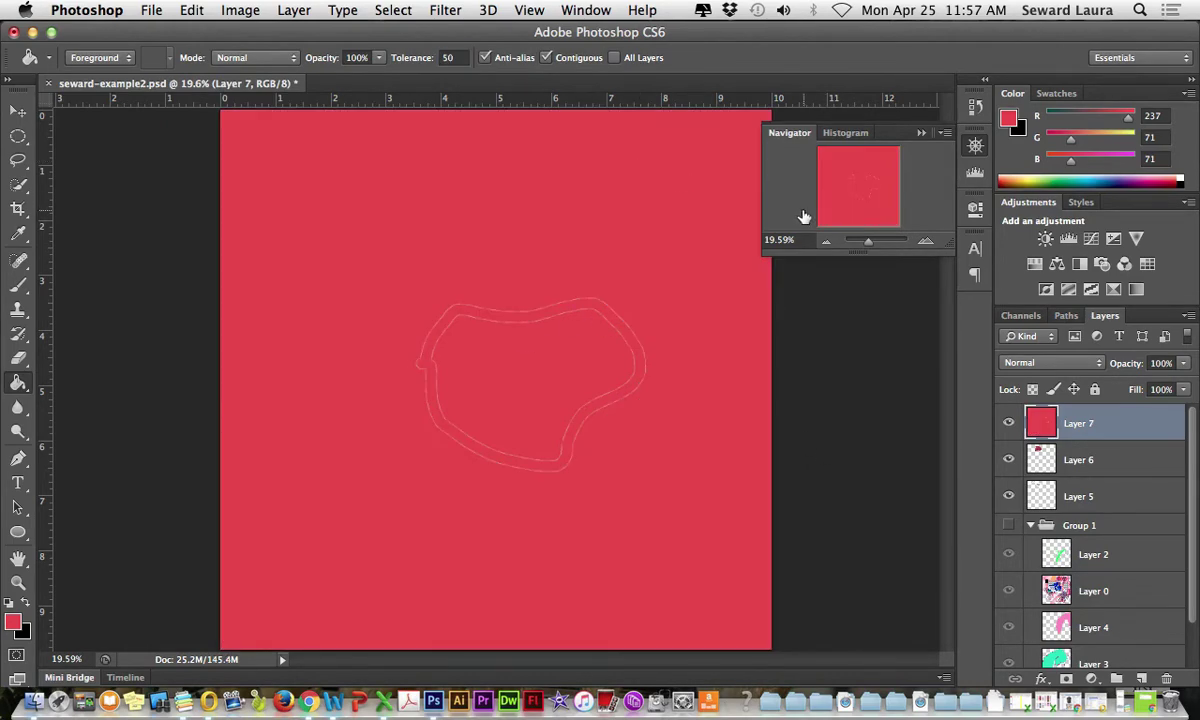
key(super+z)
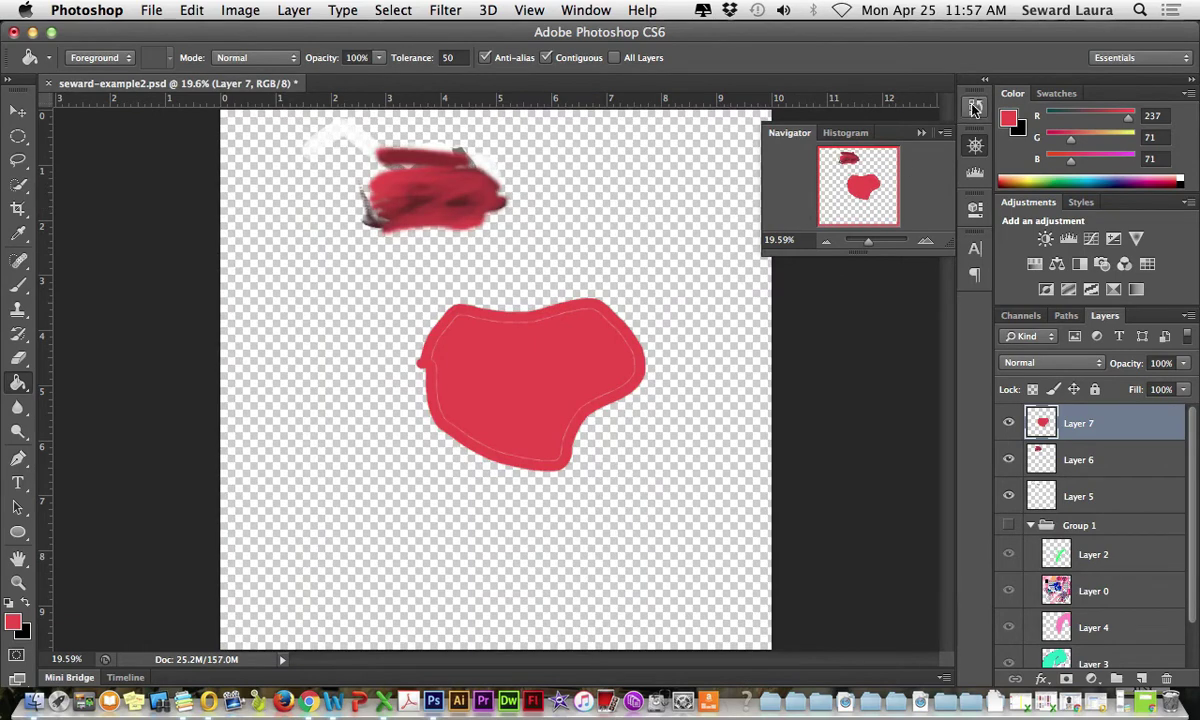
Revert the document history to the brushed outline and fill its interior twice with red at tolerance 50
click(913, 95)
click(865, 147)
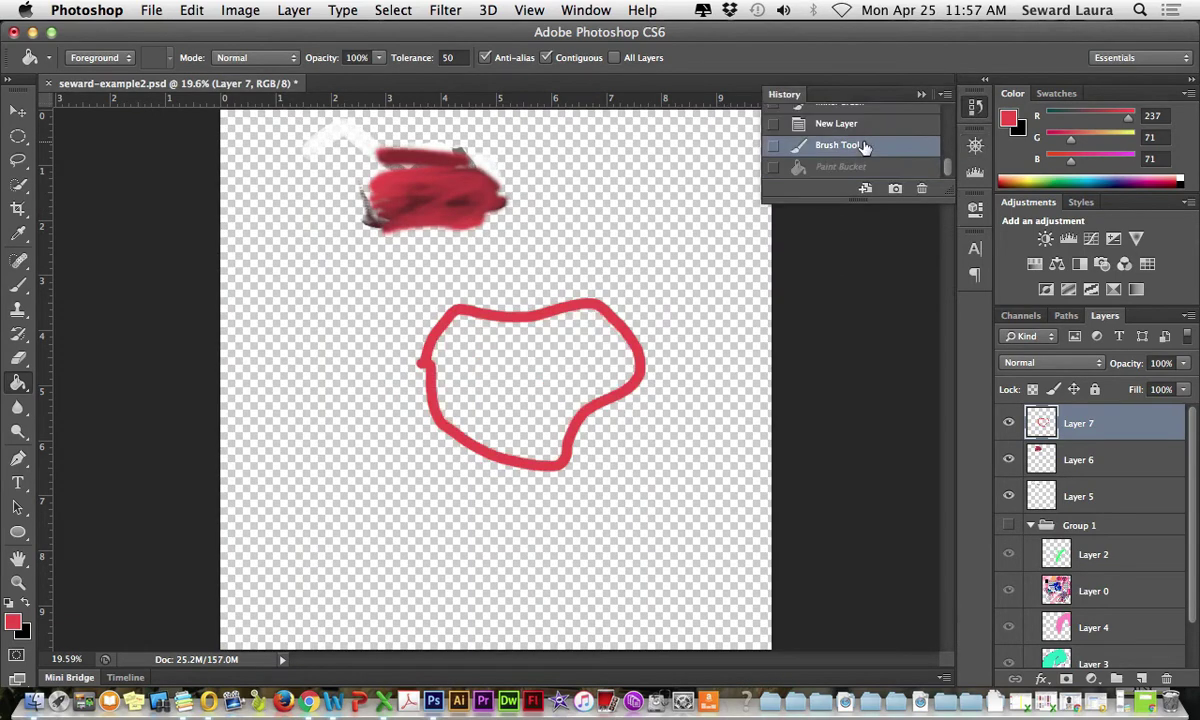
click(450, 58)
click(498, 402)
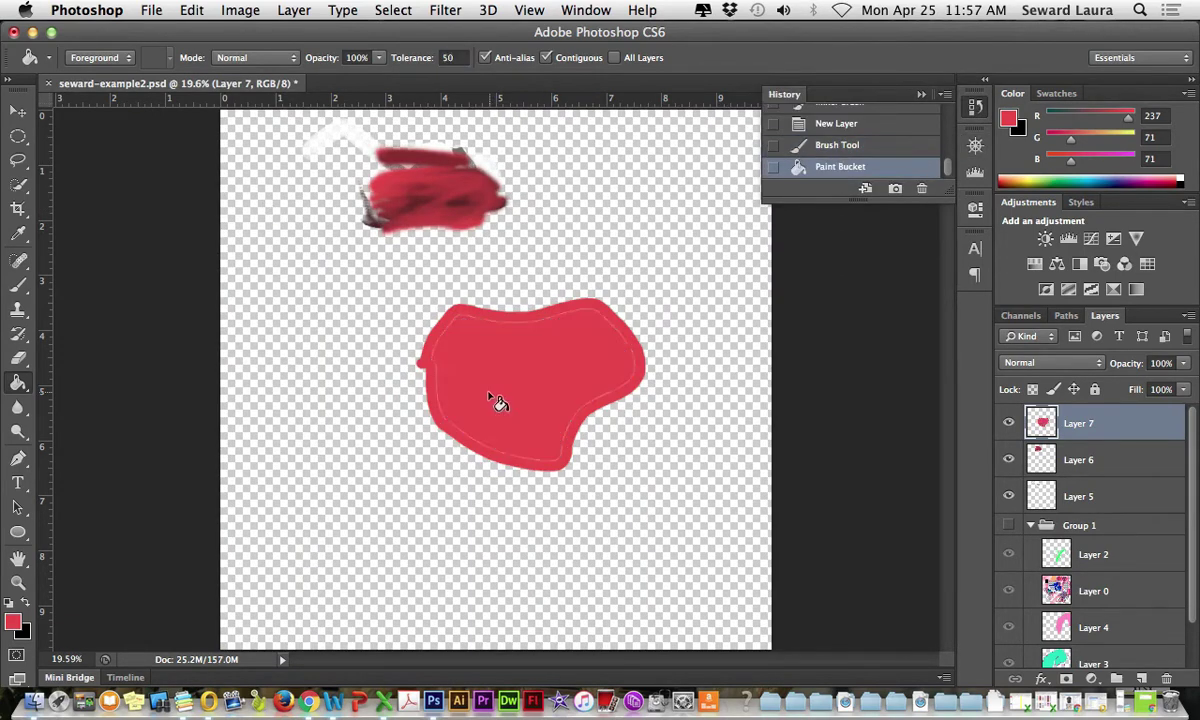
click(549, 385)
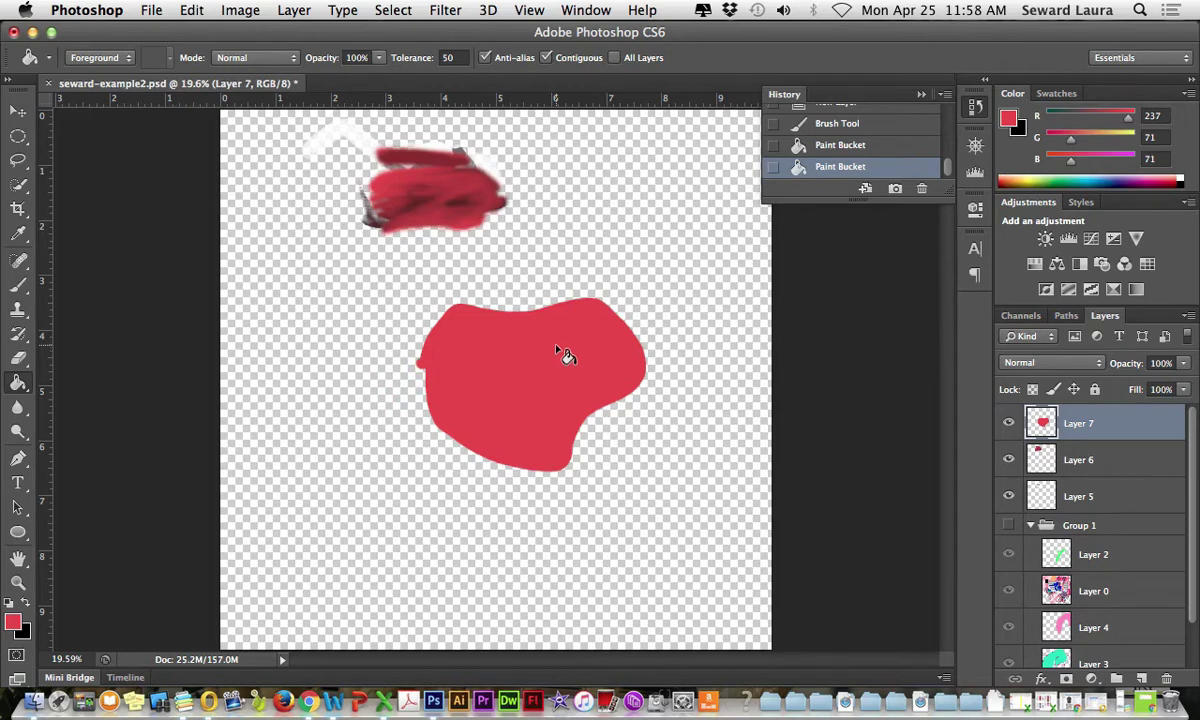
Set the Paint Bucket tolerance to 10
click(450, 57)
double_click(450, 57)
click(787, 58)
click(18, 358)
click(17, 383)
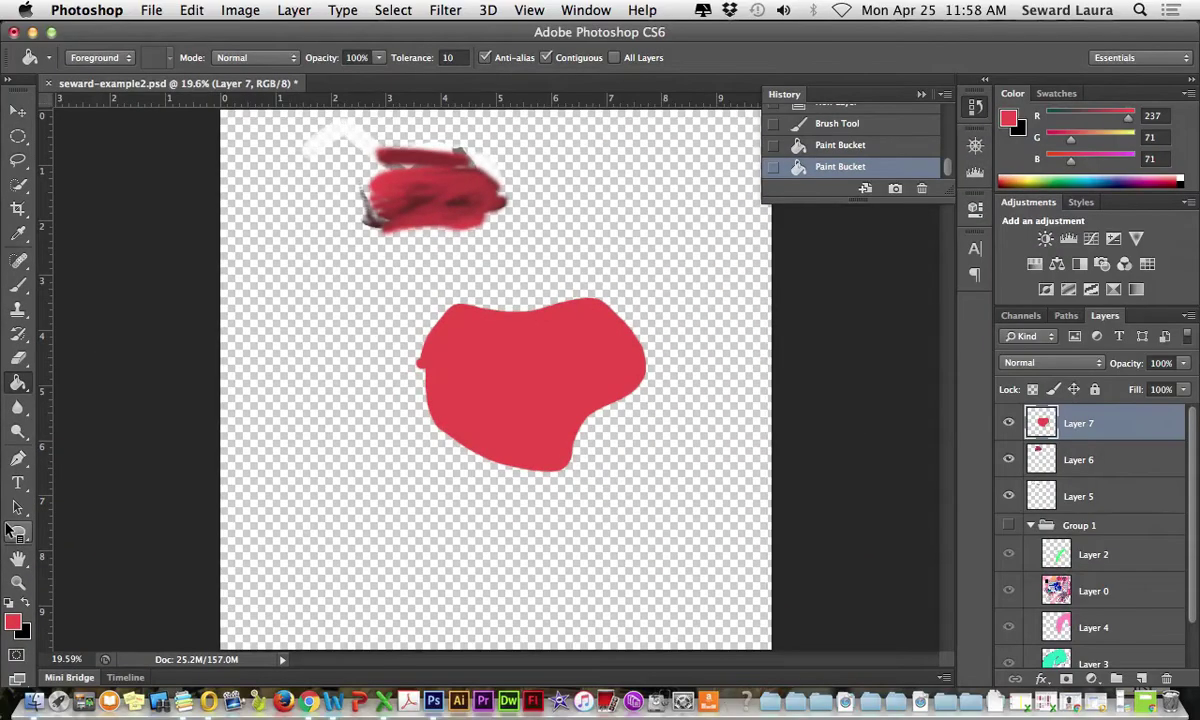
Draw a square shape about 1285 px wide over the red blob with the Rectangle tool, filled with the blue bubble pattern
click(20, 532)
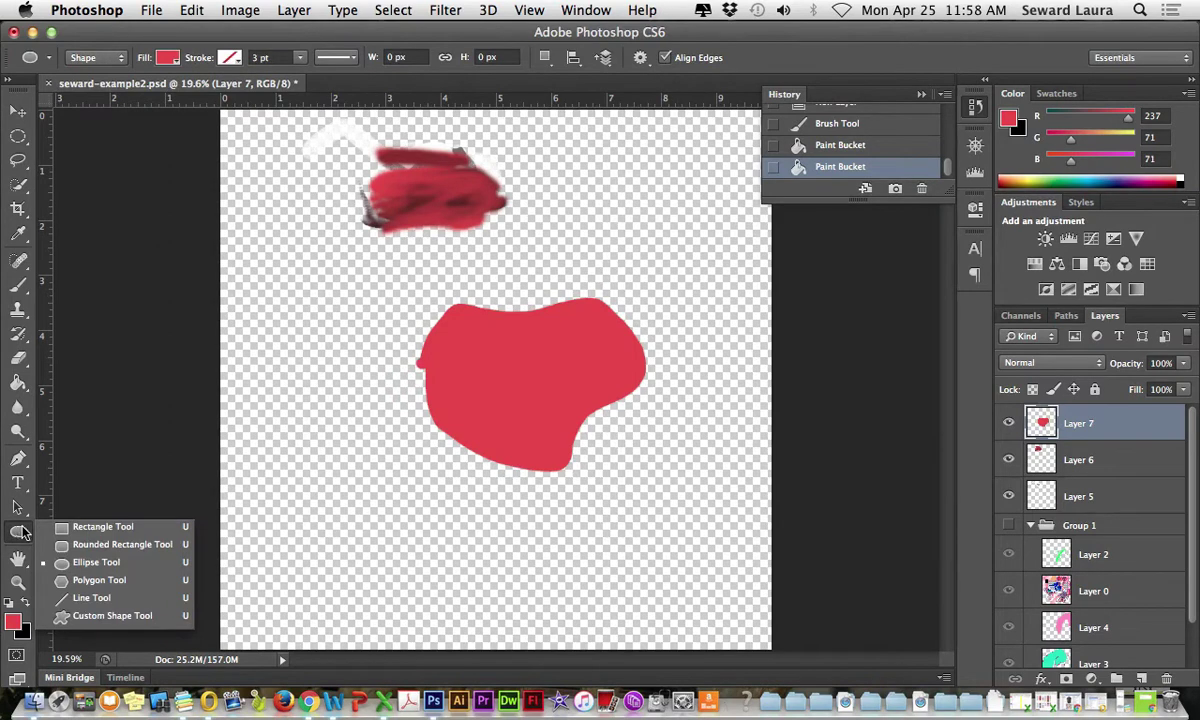
click(70, 526)
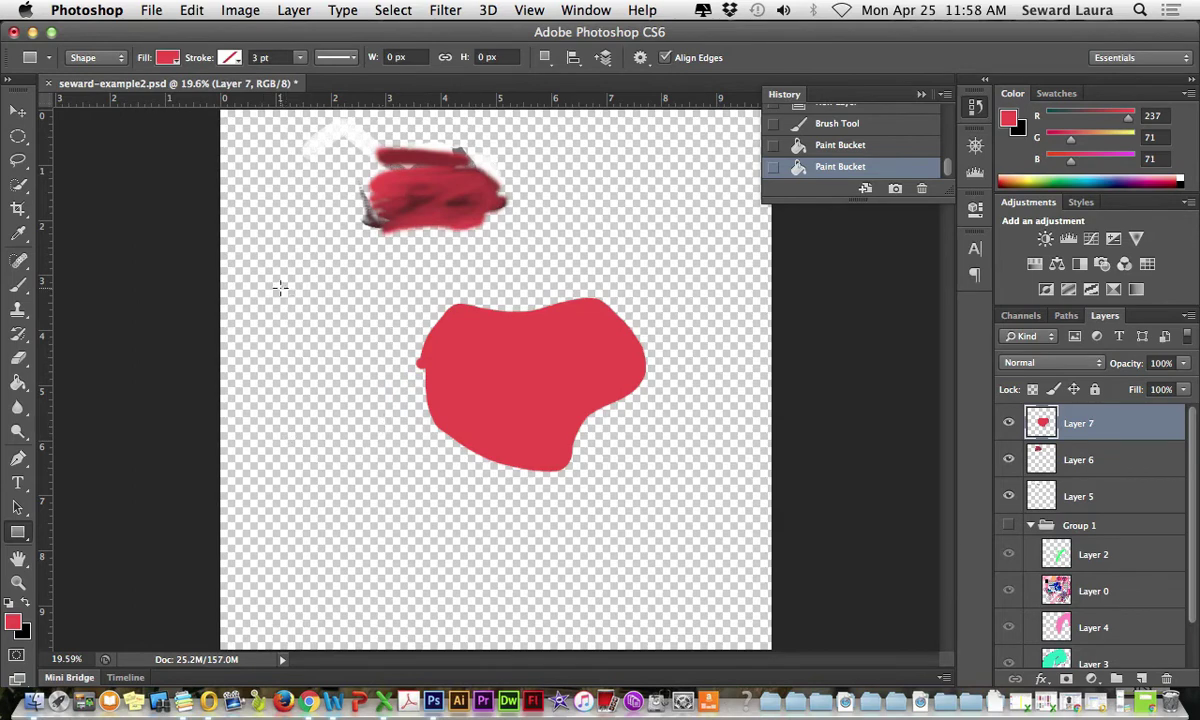
click(170, 60)
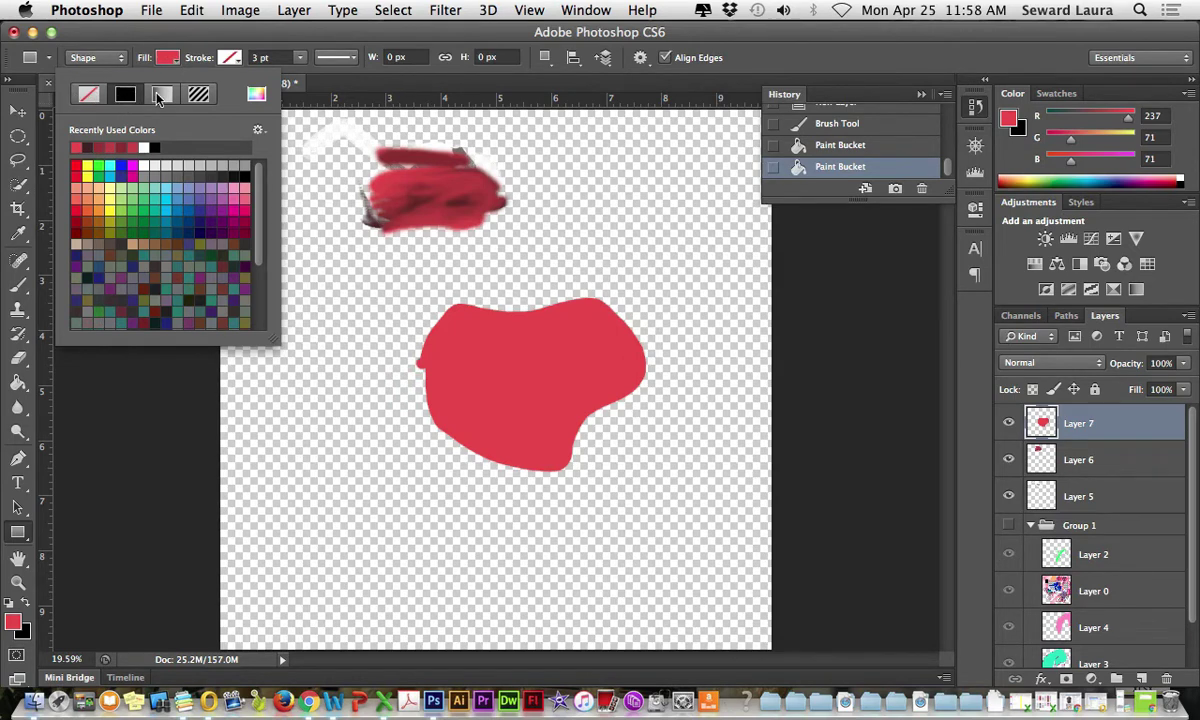
click(159, 95)
click(196, 96)
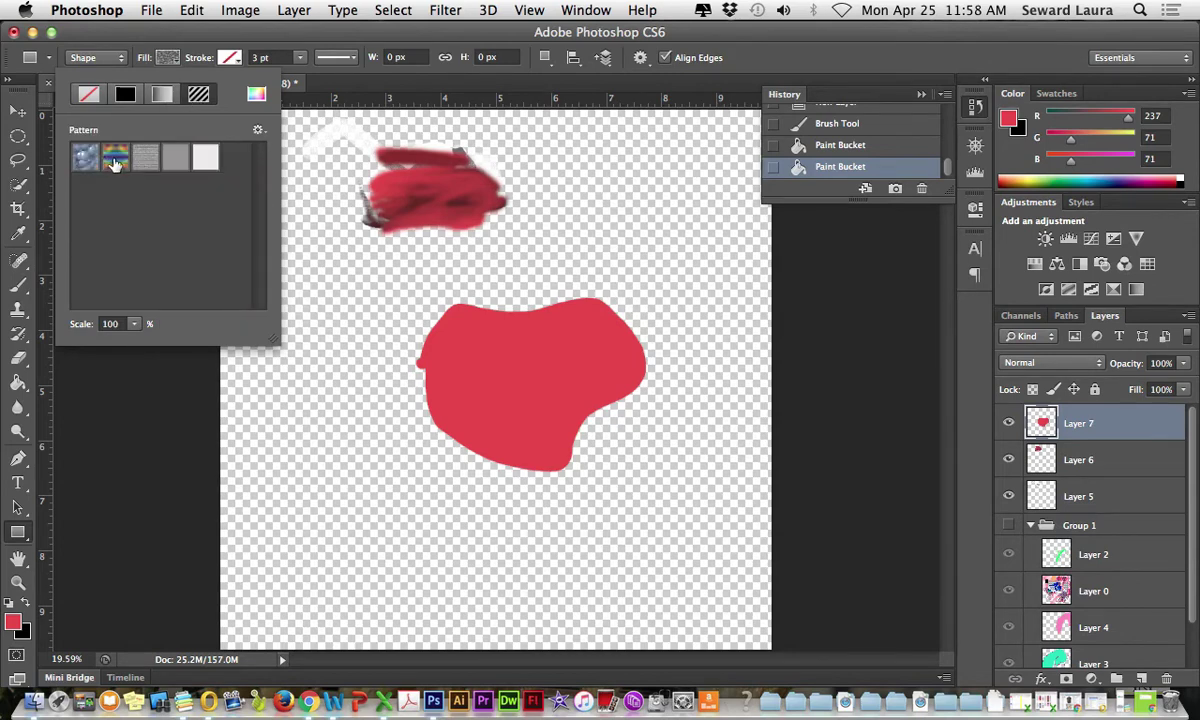
click(83, 158)
drag(303, 287, 680, 521)
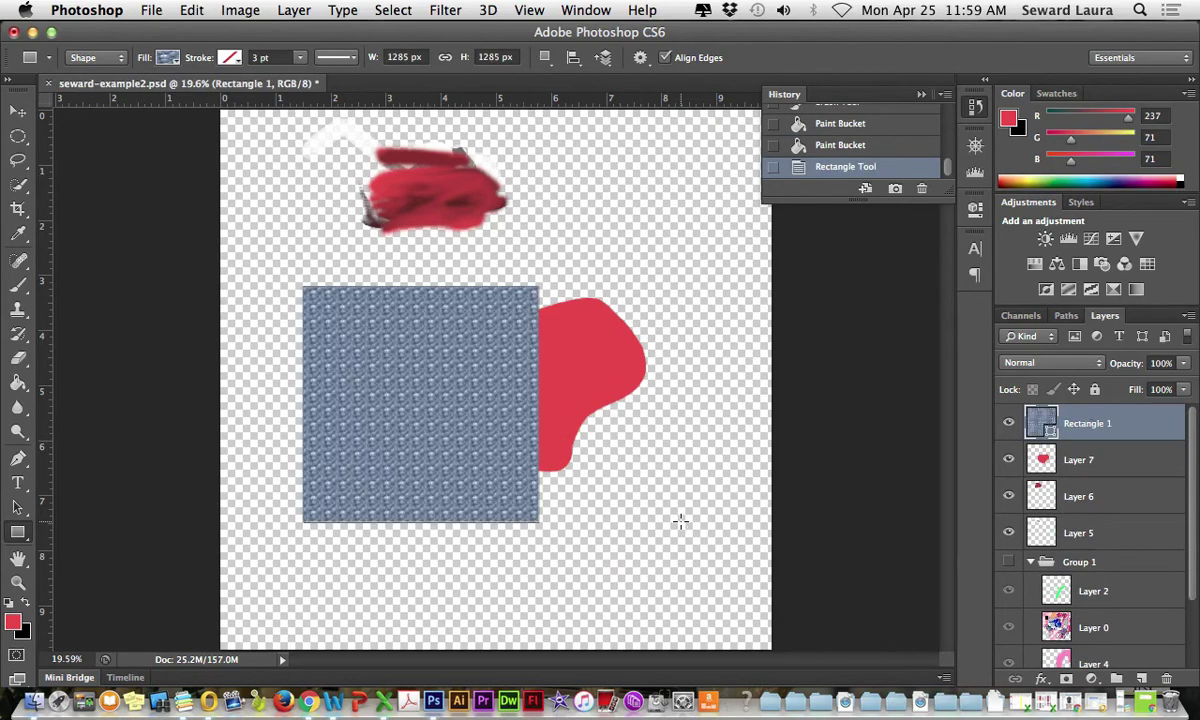
Try the plain gray pattern and the multicoloured pattern as the square's fill
click(167, 57)
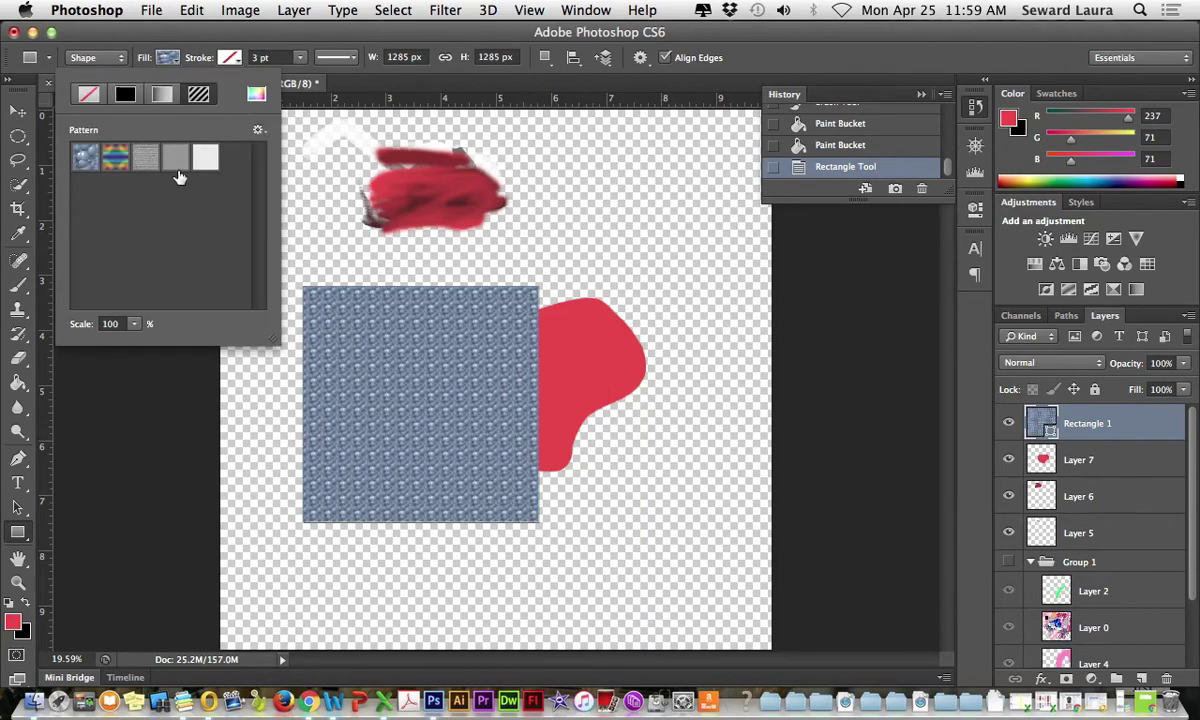
click(175, 158)
click(110, 155)
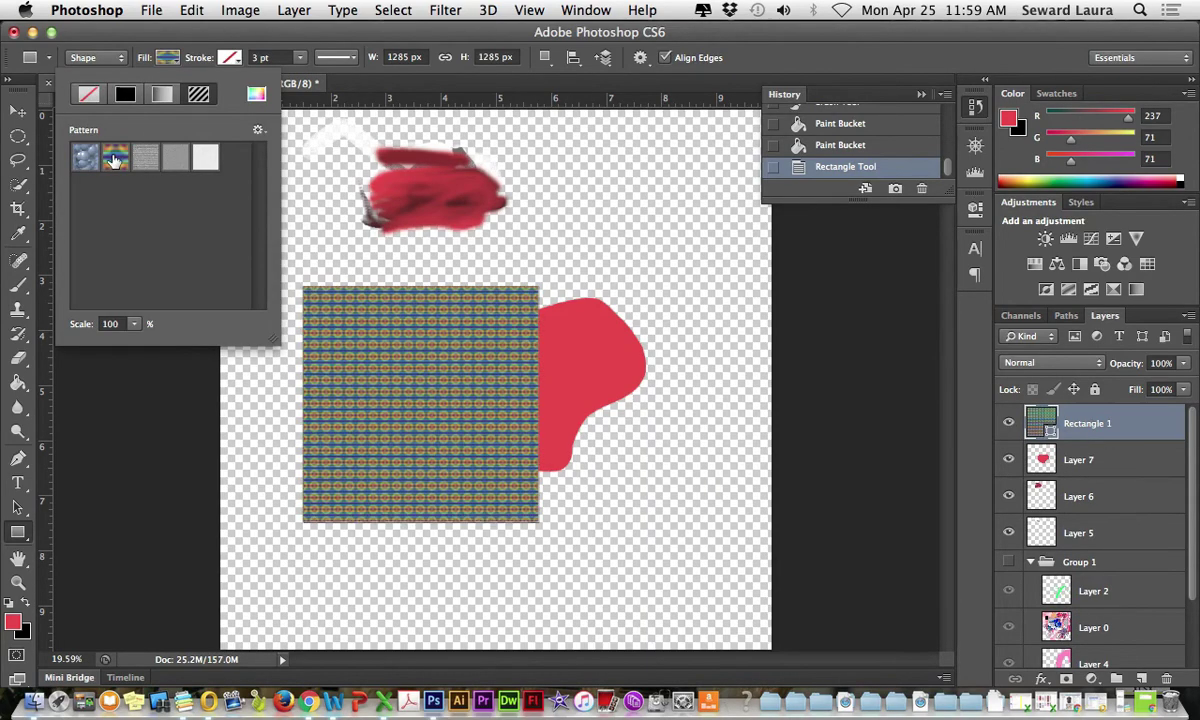
Load the Rock Patterns.pat library into the fill patterns
click(257, 131)
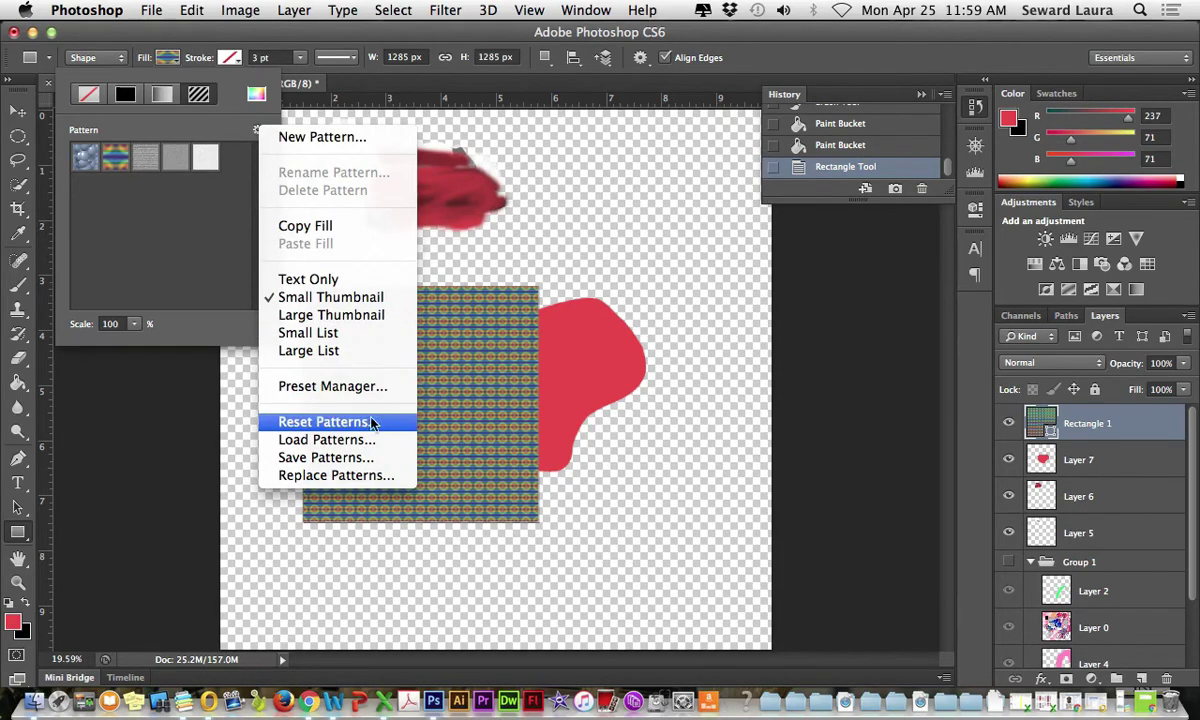
click(783, 398)
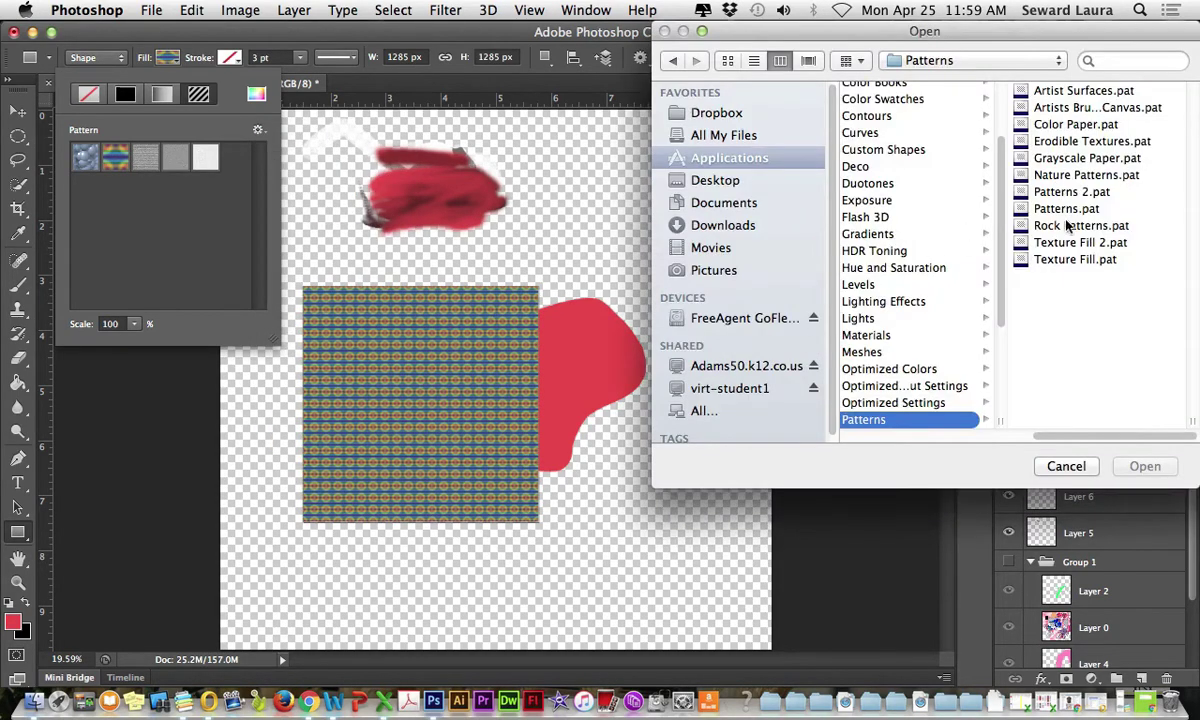
click(1063, 226)
click(1145, 466)
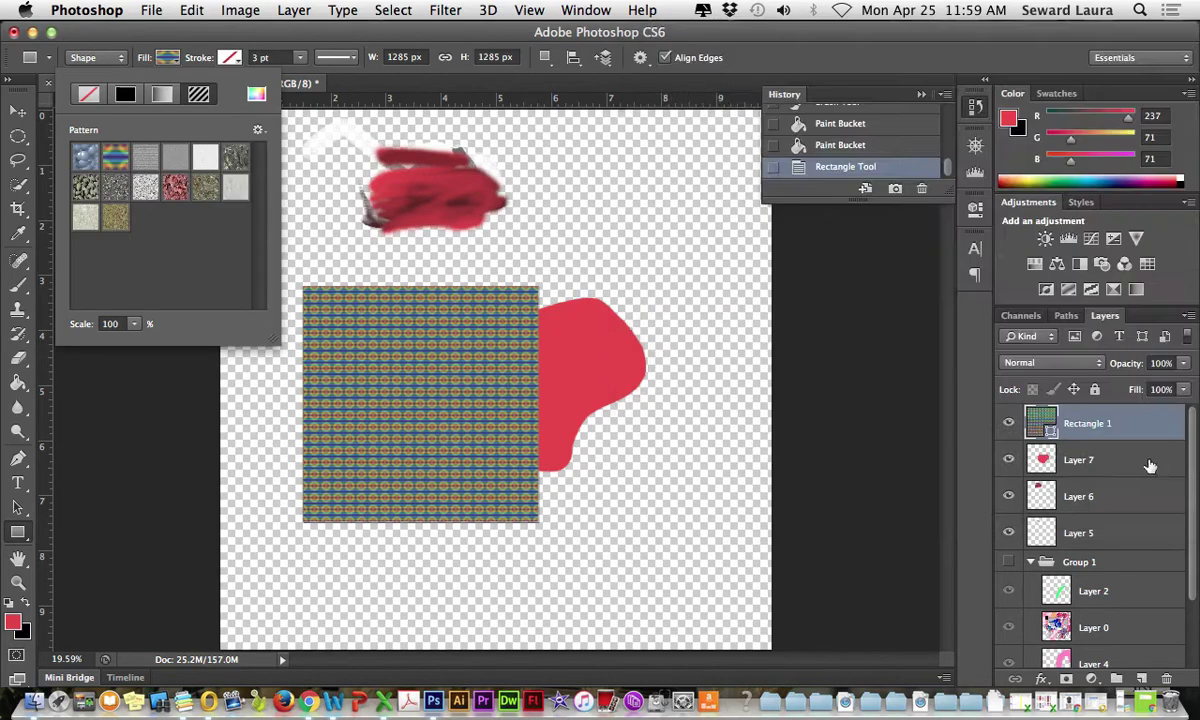
Try the red rock, black-and-white speckled and Gravel patterns on the square, and fill it with the Stones pattern
click(175, 188)
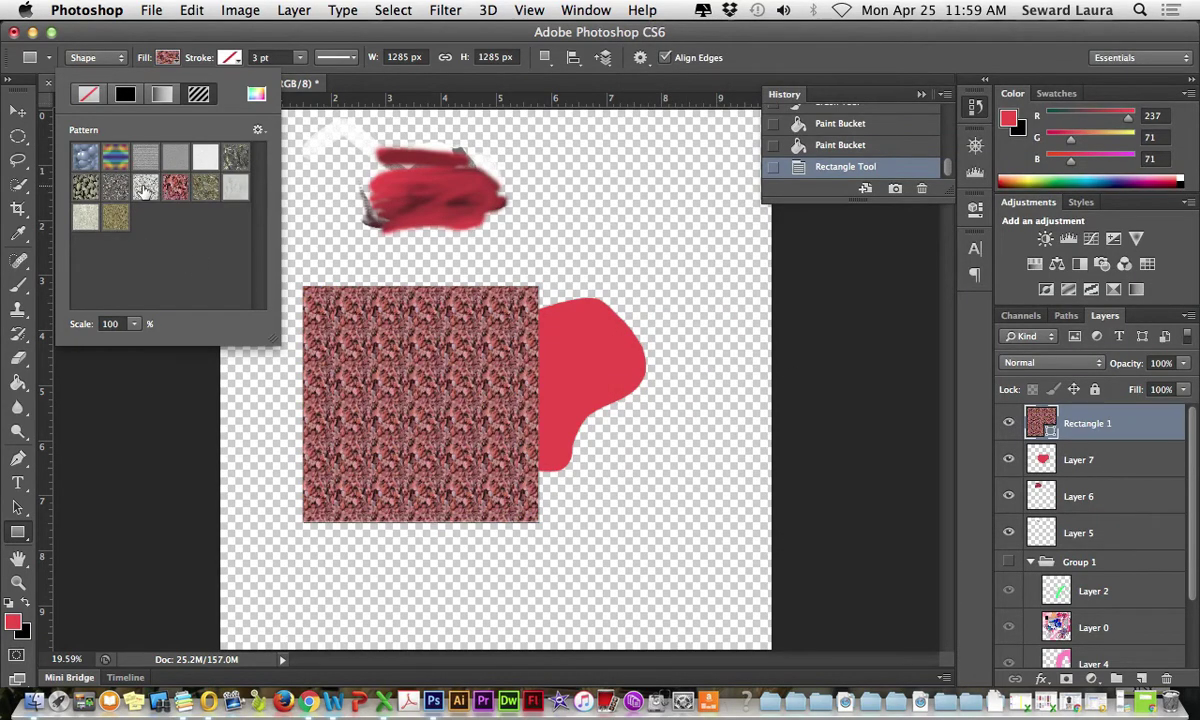
click(135, 184)
click(119, 190)
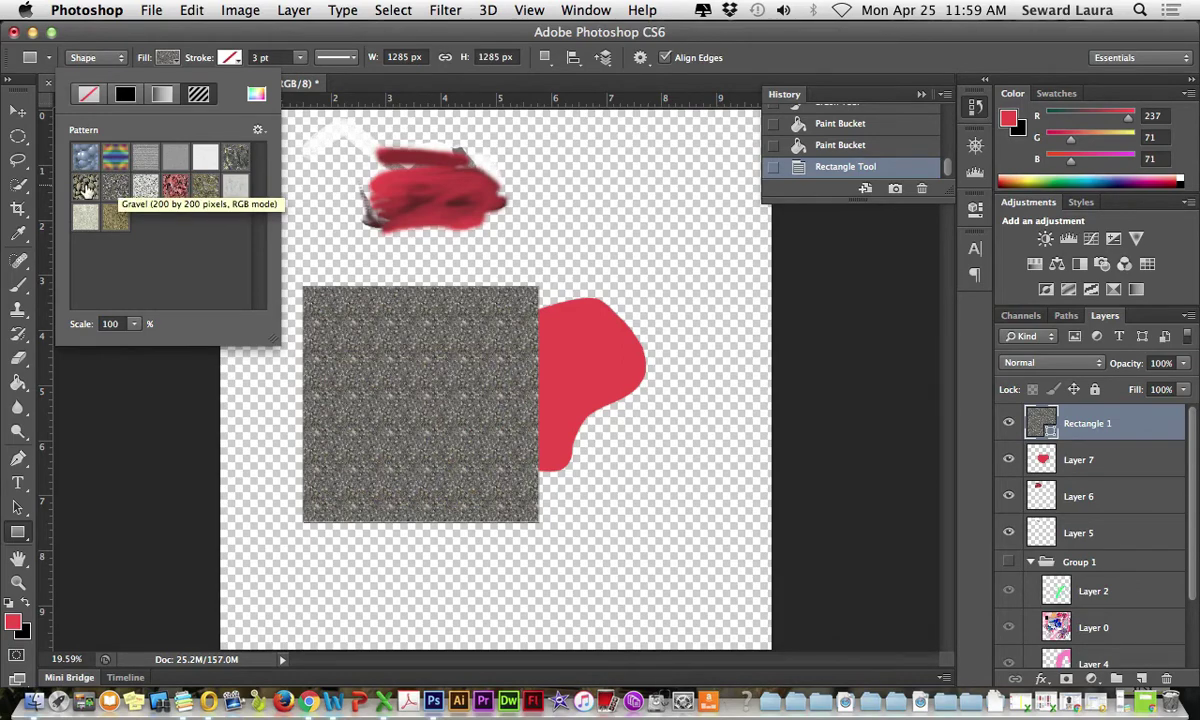
click(85, 188)
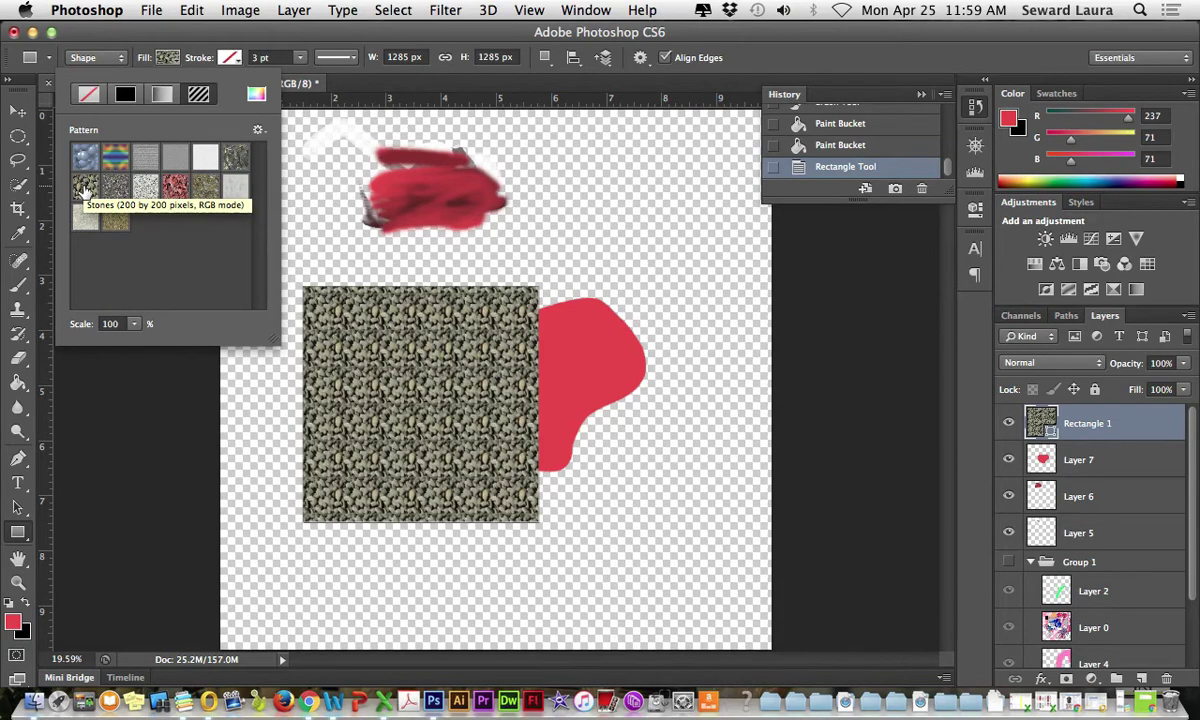
click(198, 38)
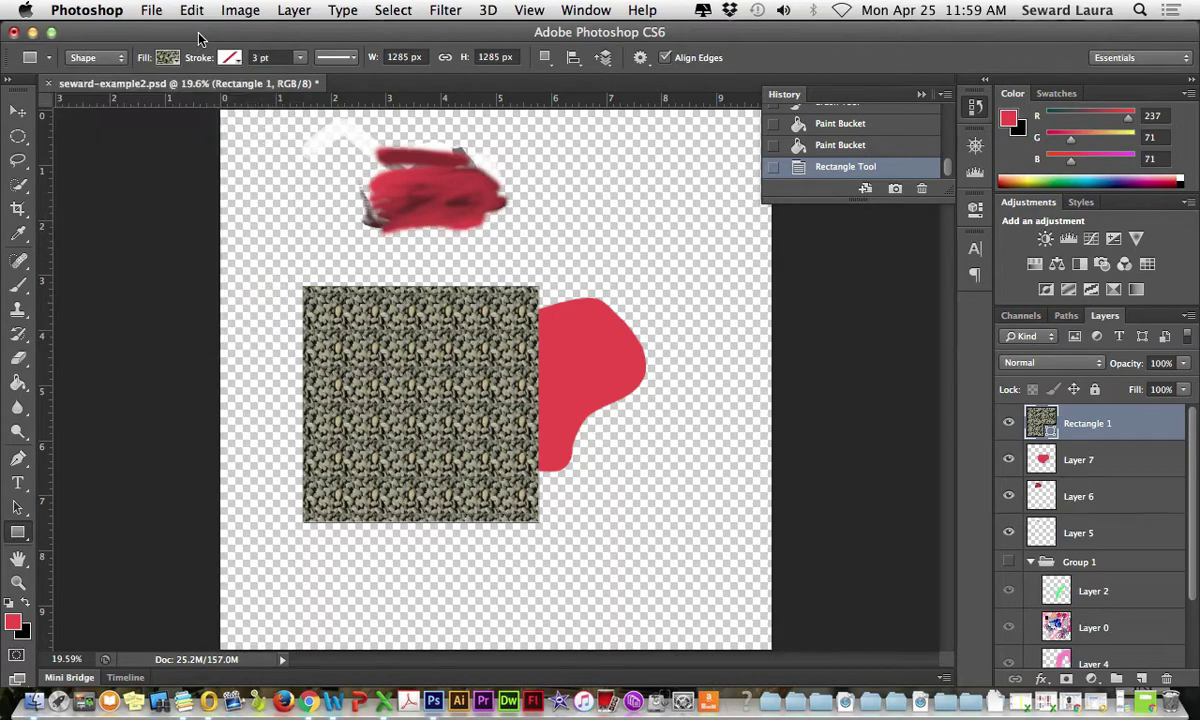
Give the square a black 22.02 pt stroke with the dotted line style
click(300, 58)
drag(302, 75, 328, 75)
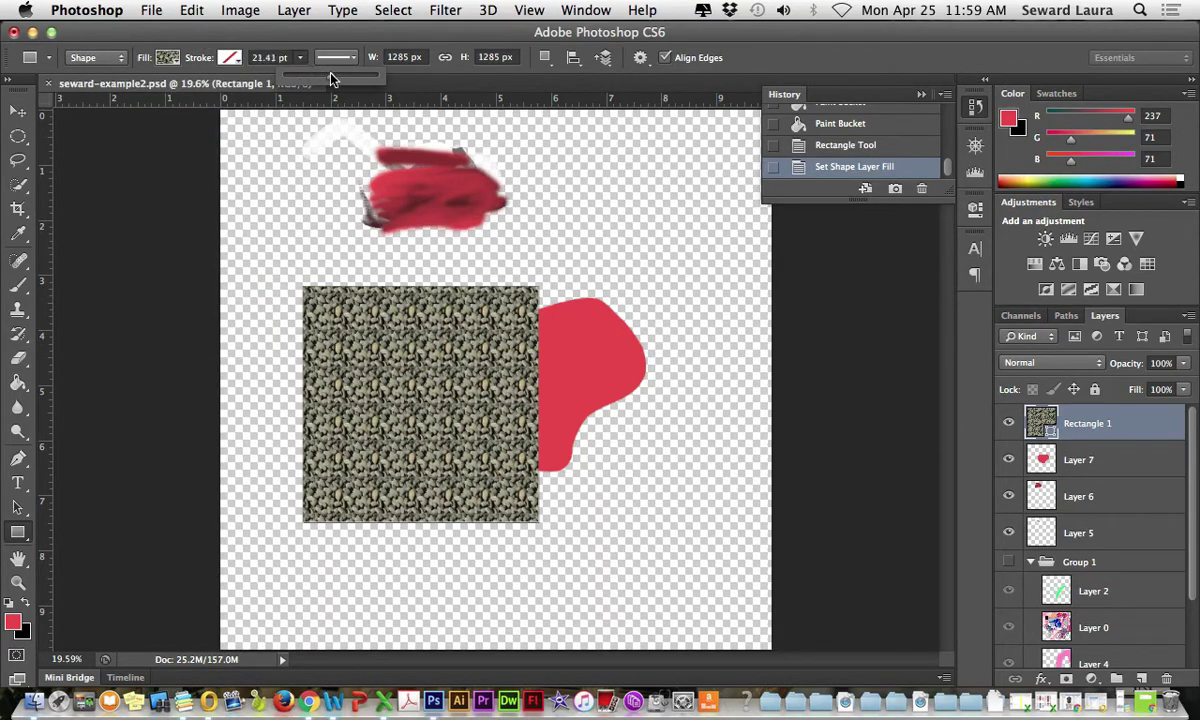
click(338, 58)
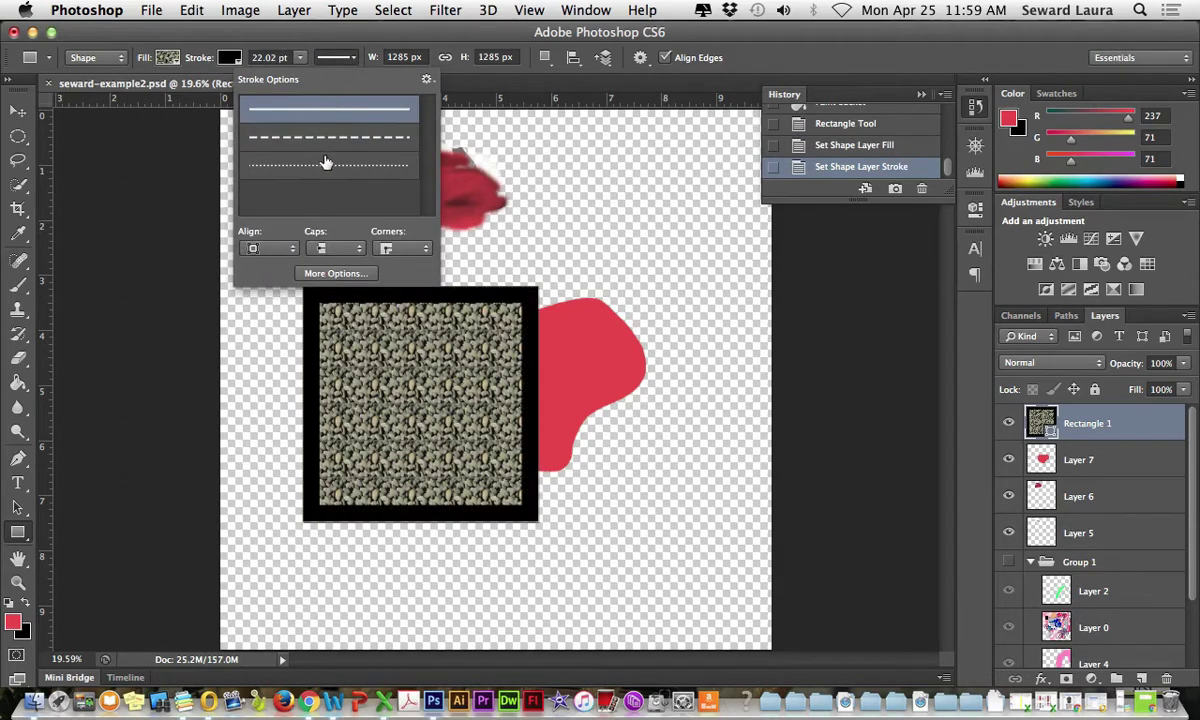
click(323, 163)
click(330, 28)
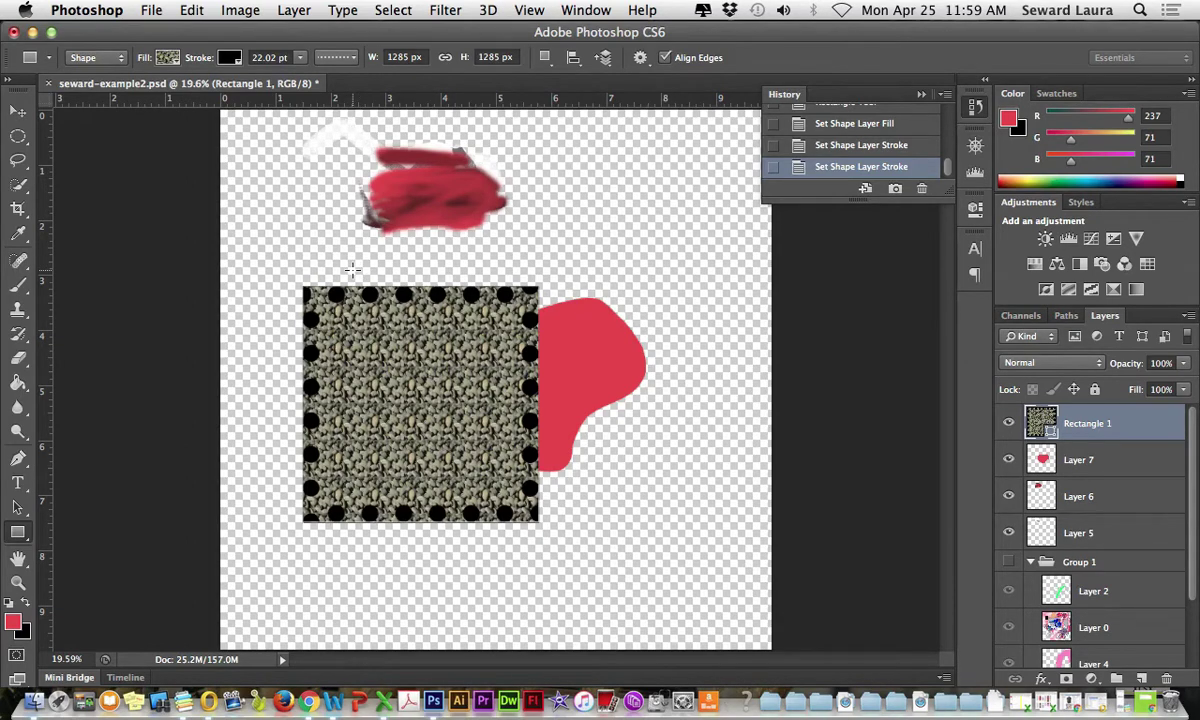
Rasterize the square's shape layer and try filling its stone pattern with red using the Paint Bucket
click(17, 383)
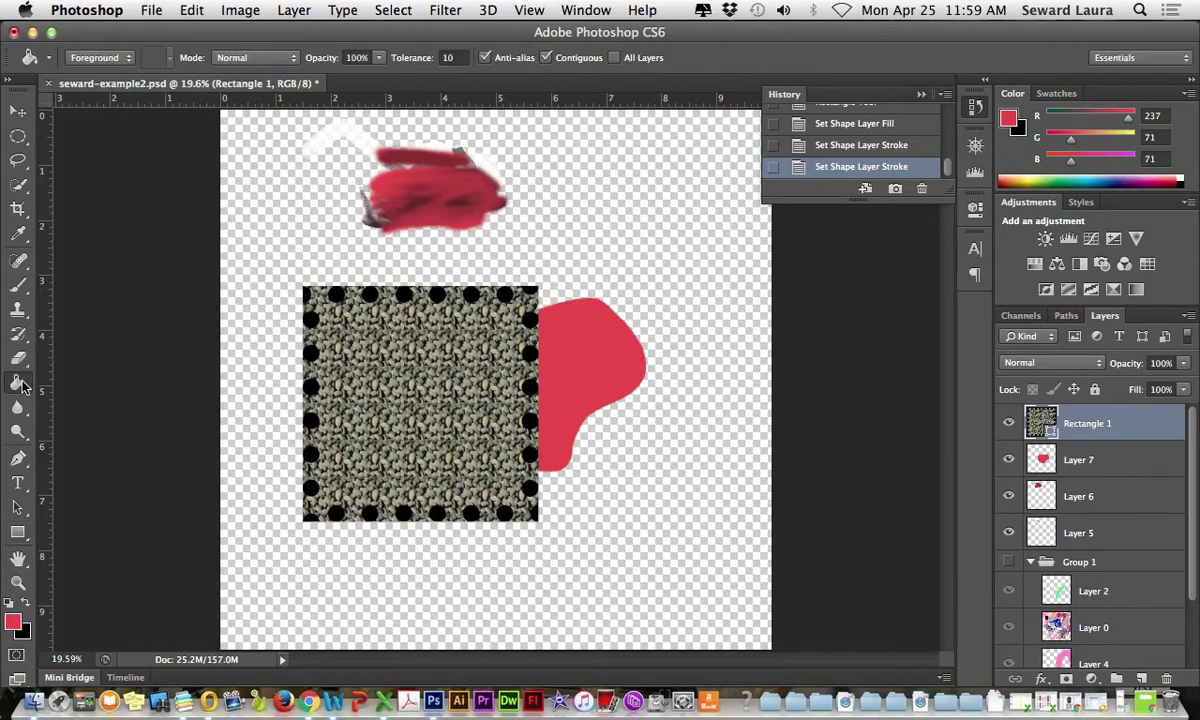
click(446, 414)
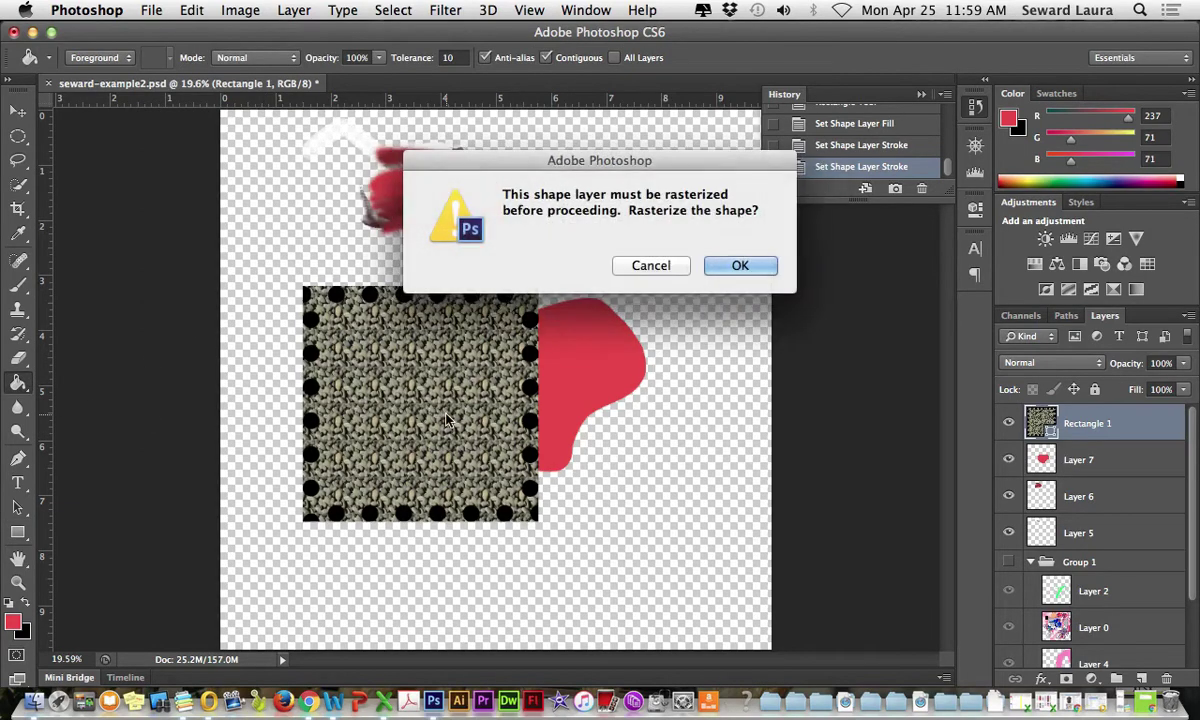
click(712, 265)
click(432, 378)
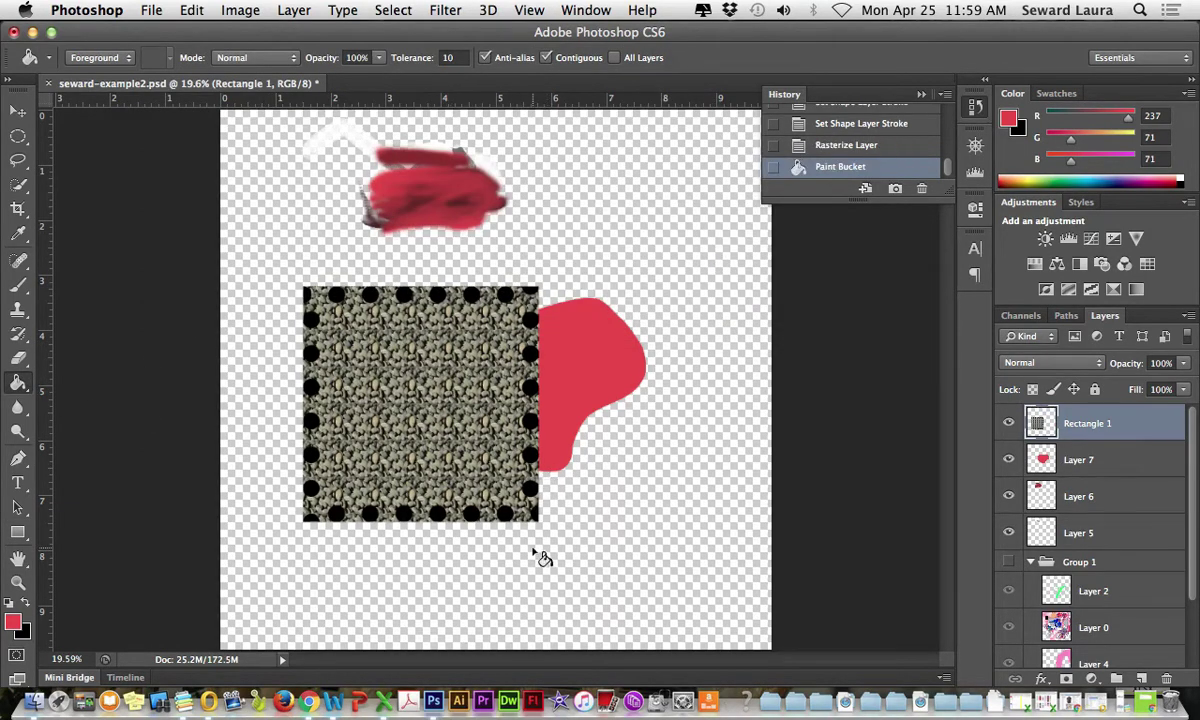
Undo the Paint Bucket fill and the rasterization of the square's layer
click(192, 10)
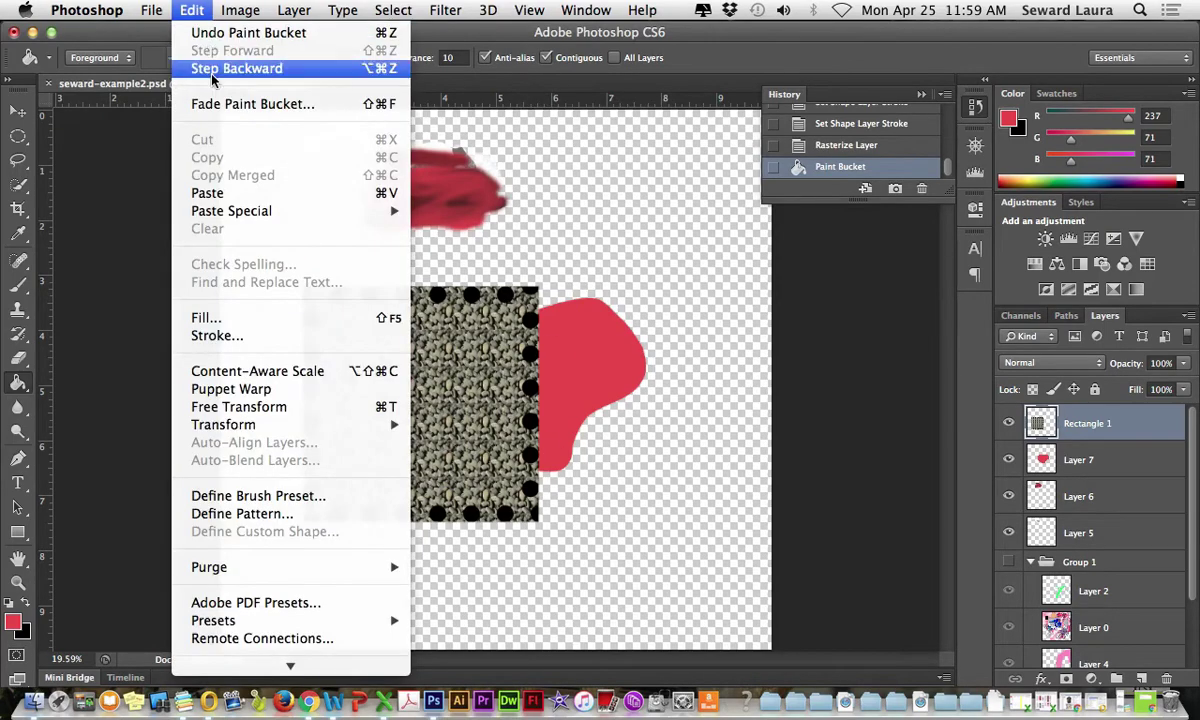
click(215, 72)
click(192, 10)
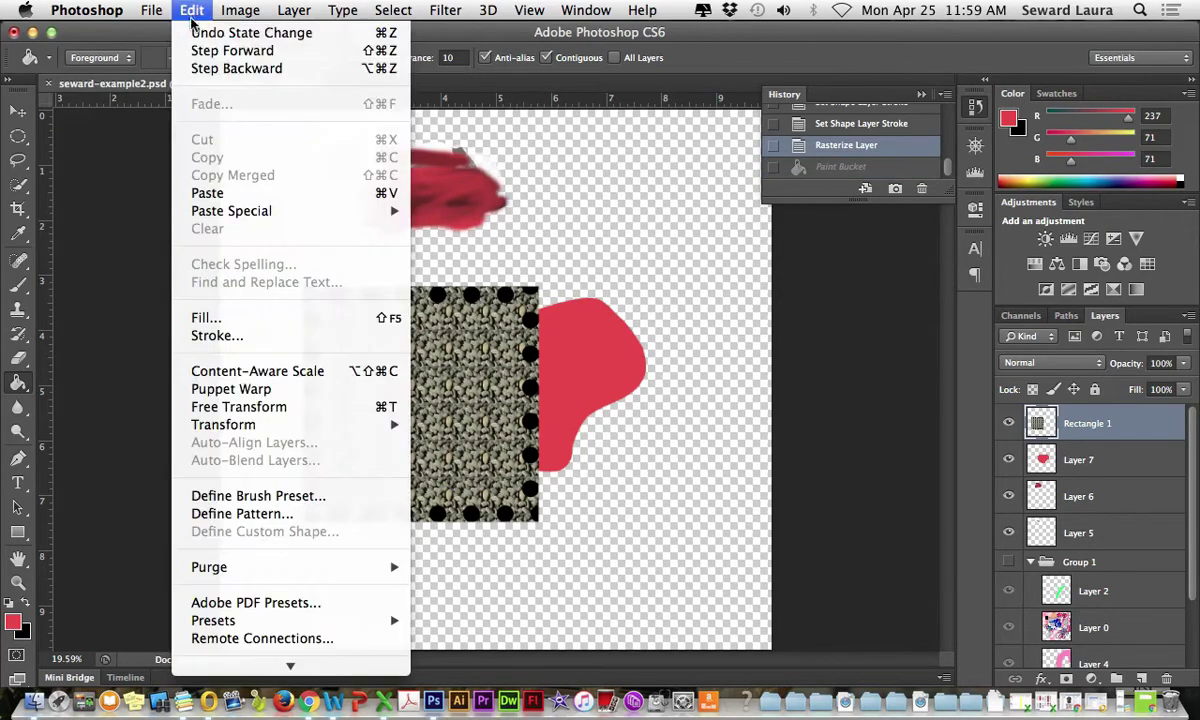
click(195, 71)
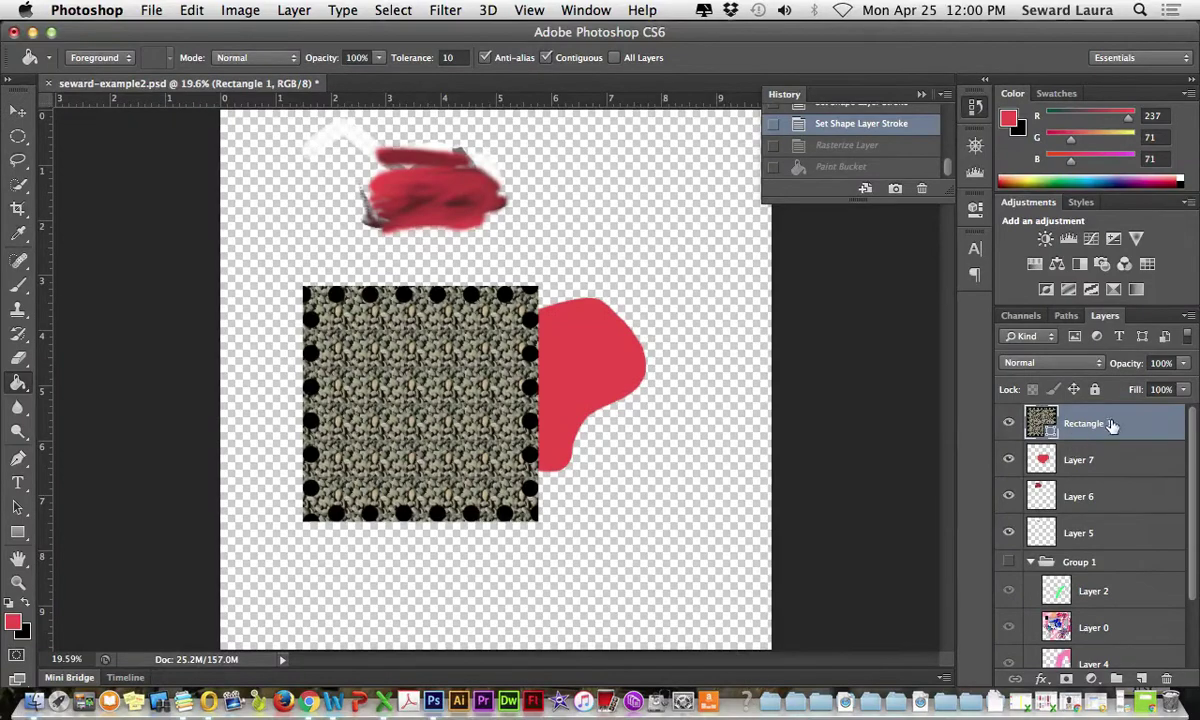
key(h)
double_click(1139, 430)
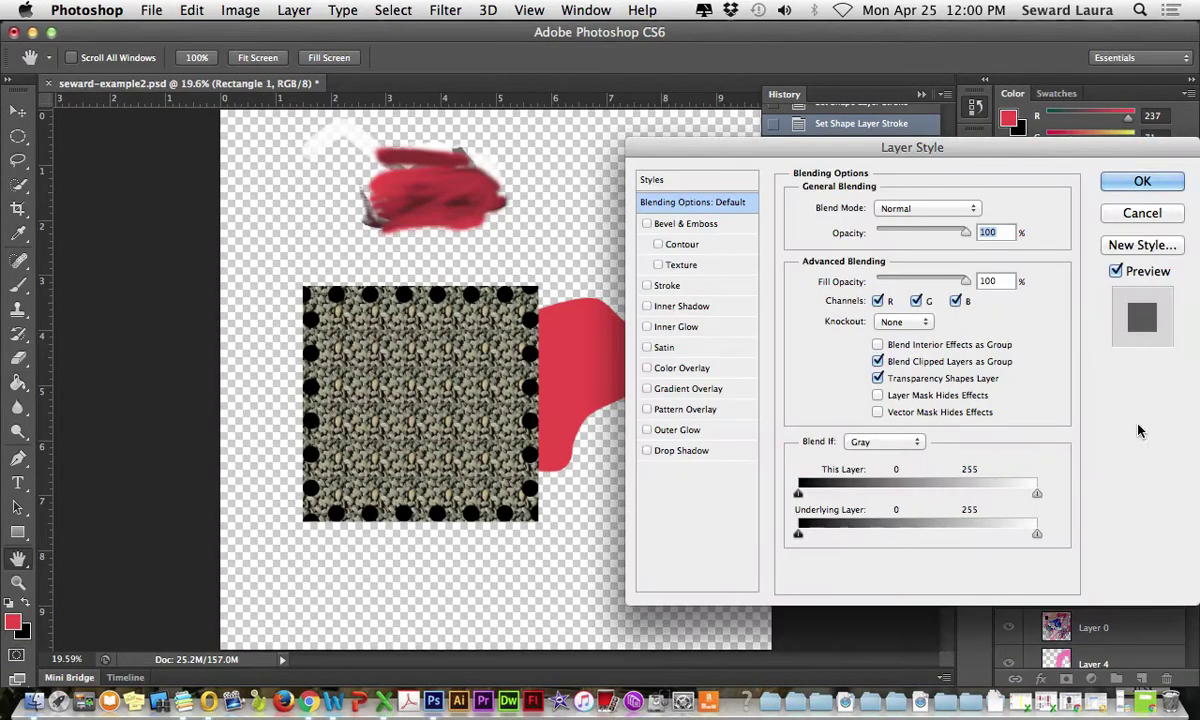
click(1145, 212)
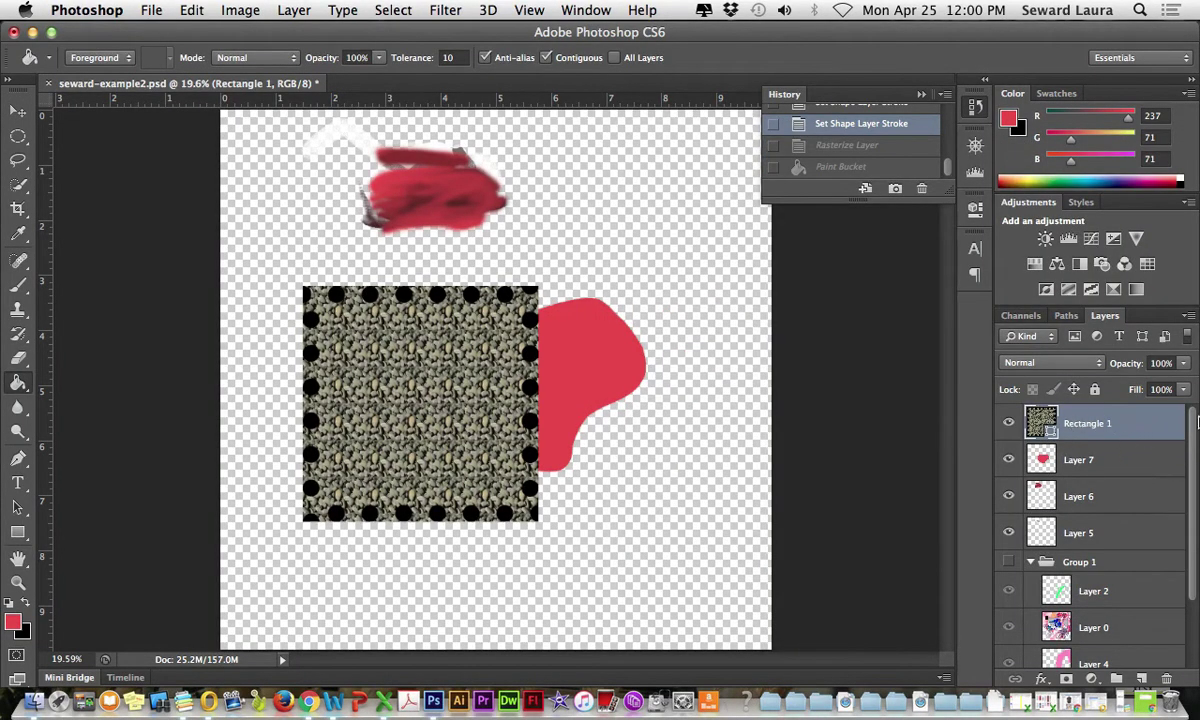
click(1189, 315)
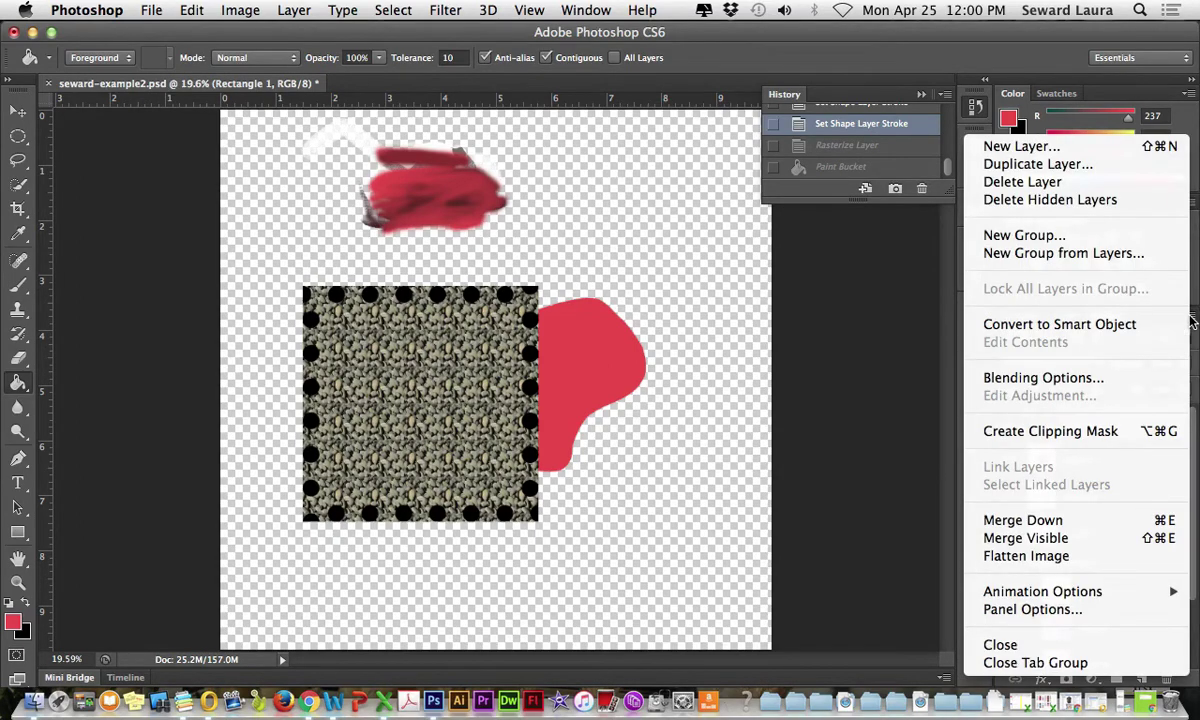
click(862, 367)
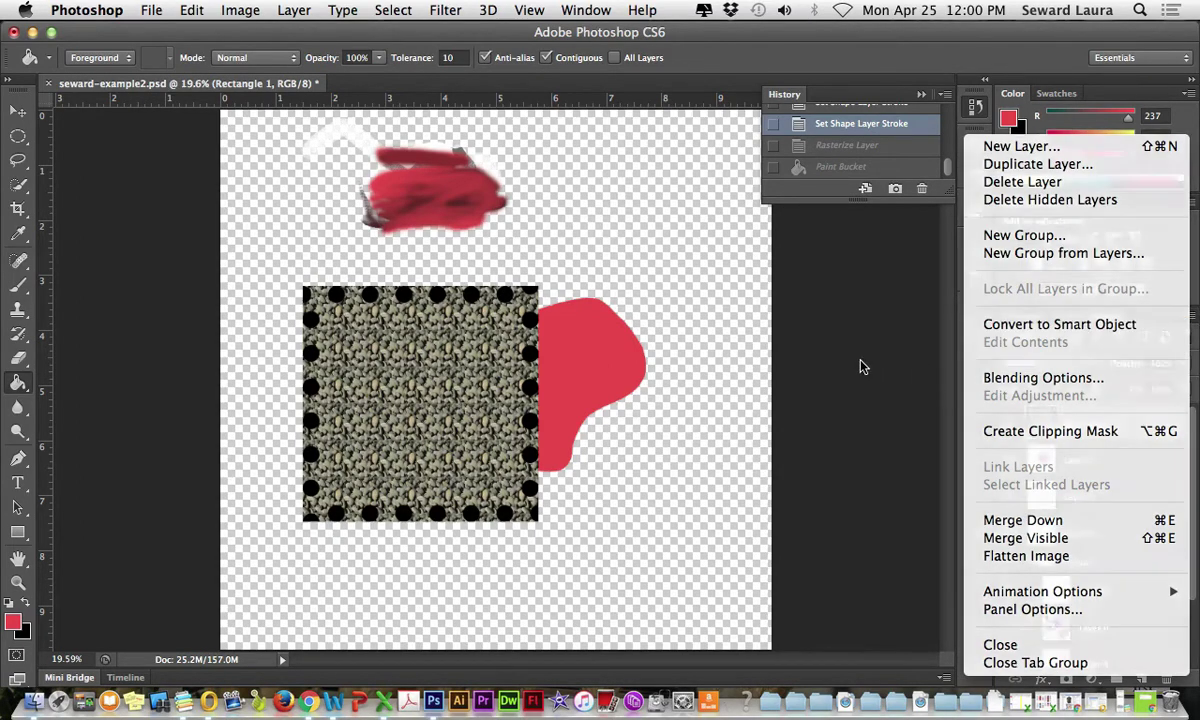
Rasterize the Rectangle 1 shape layer
right_click(1137, 428)
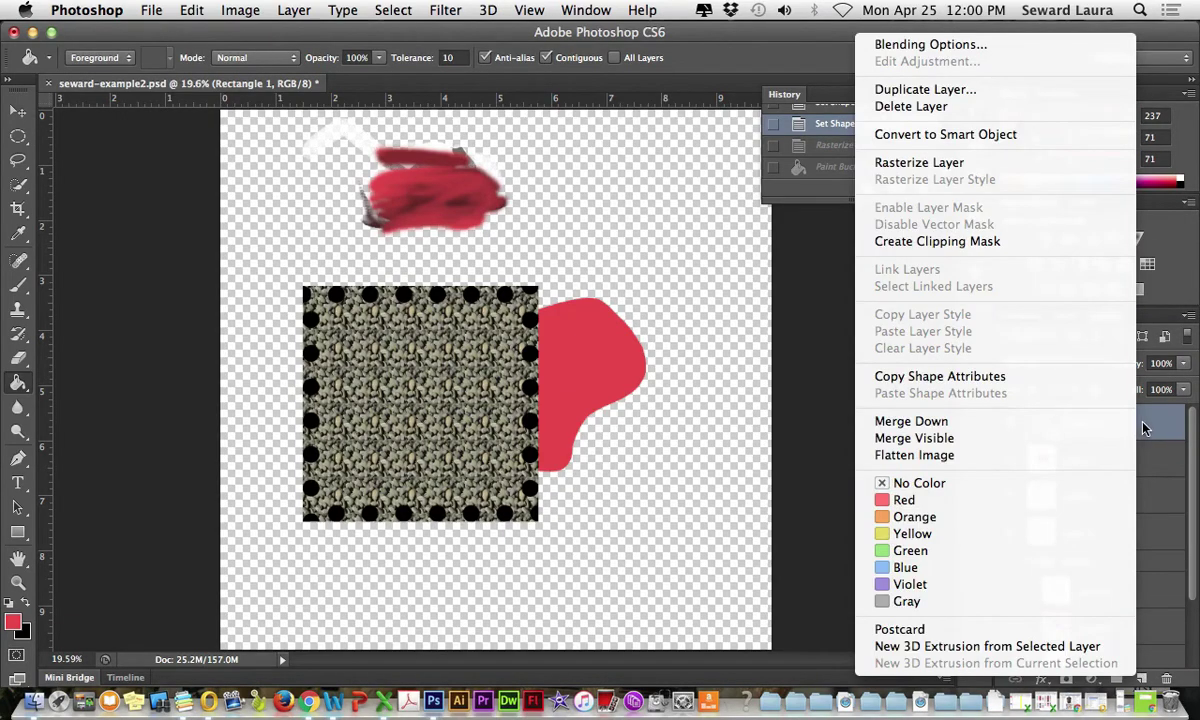
click(946, 165)
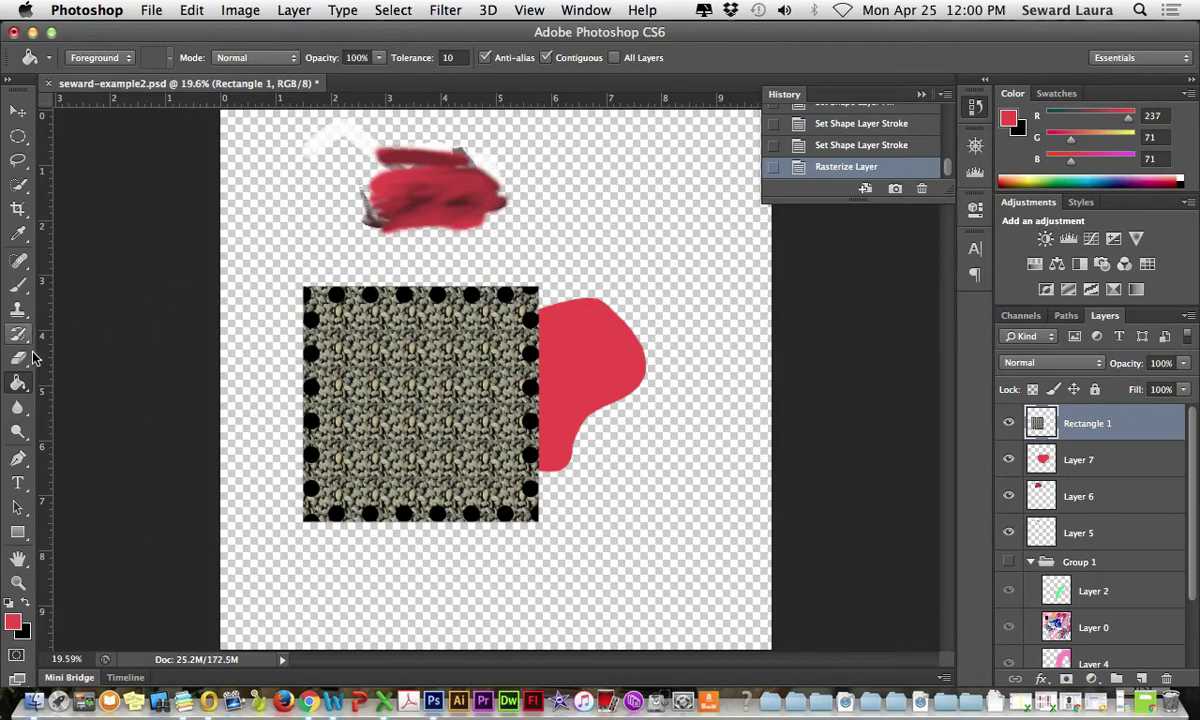
Try erasing strokes across the upper-left corner of the stone-patterned square with the Eraser, and undo the erasing
click(18, 358)
mouse_move(305, 318)
mouse_down()
mouse_move(382, 280)
mouse_move(375, 297)
mouse_move(440, 296)
mouse_up()
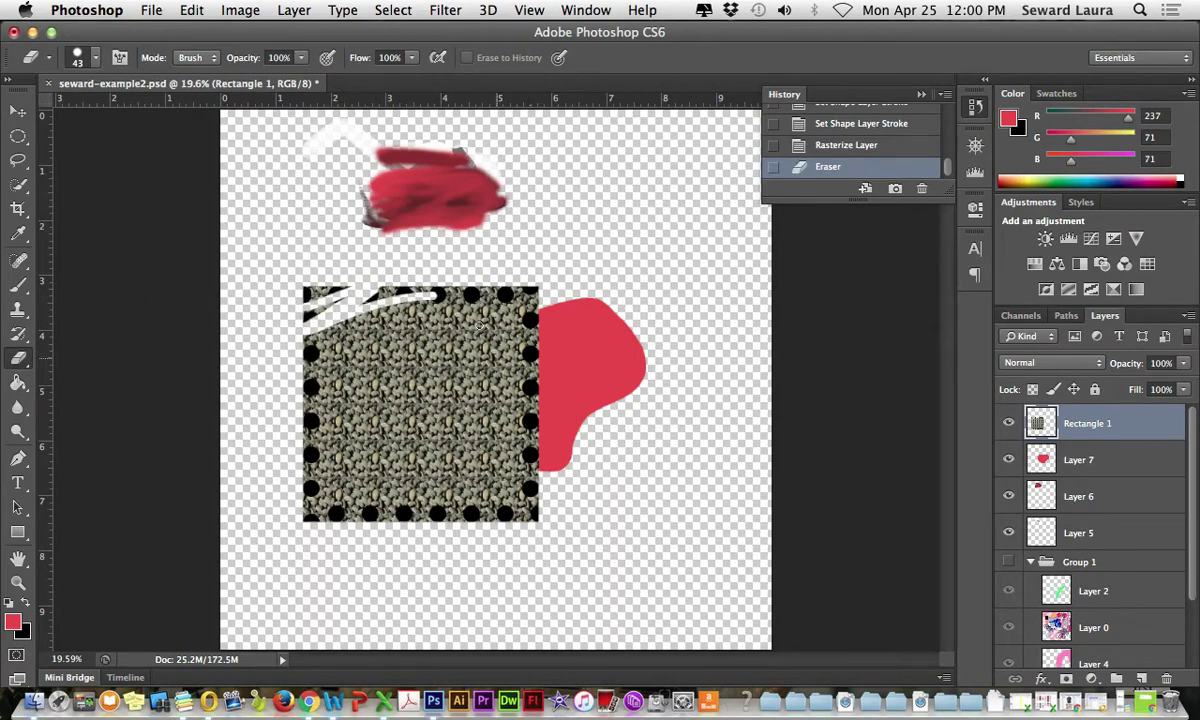
click(188, 10)
click(210, 35)
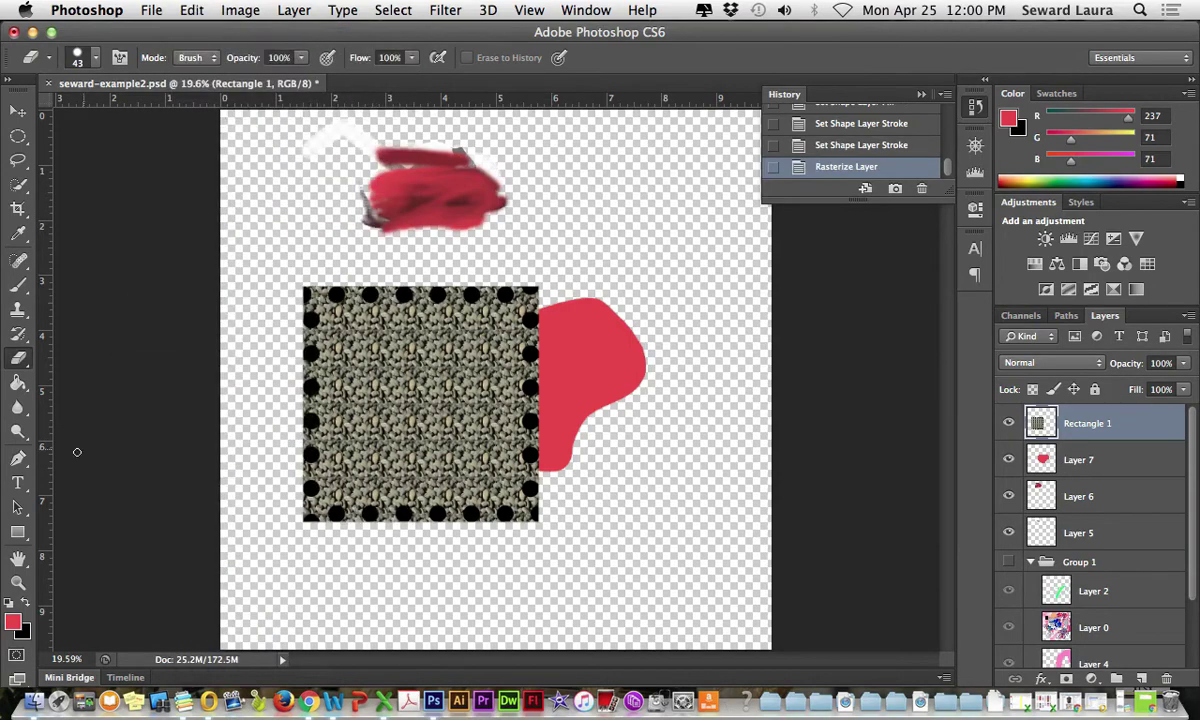
Fill three spots in the square's stone pattern with red using the Paint Bucket at tolerance 10
click(18, 382)
click(380, 365)
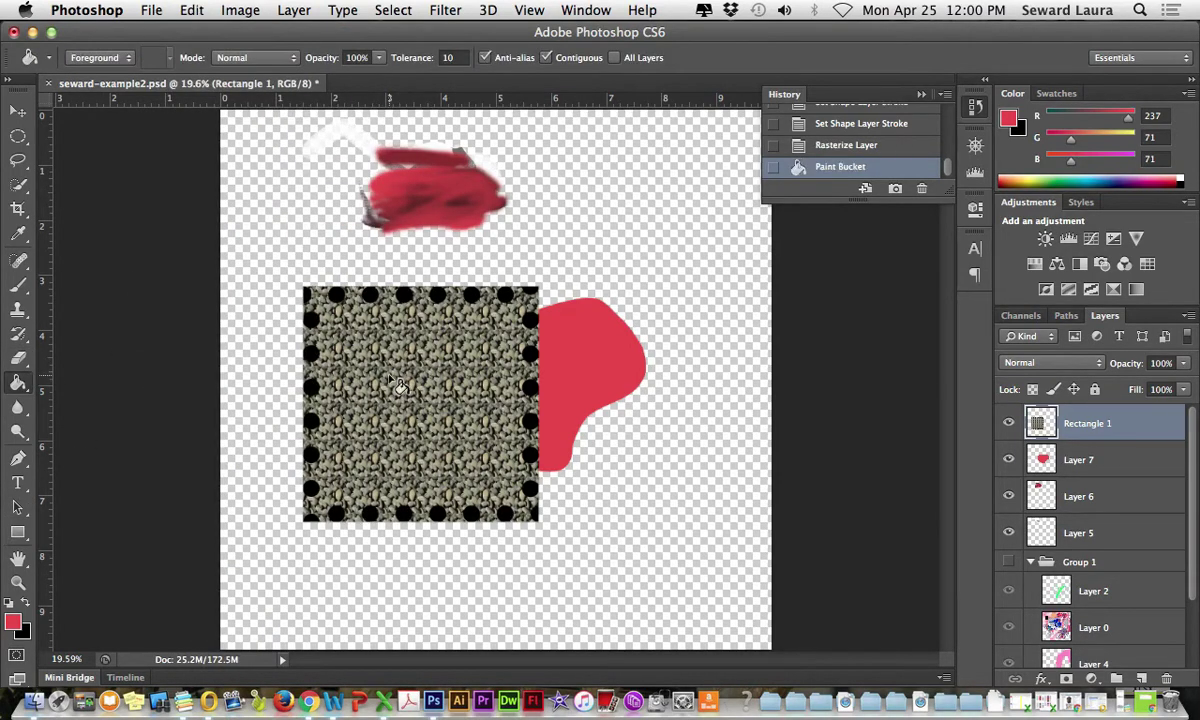
click(397, 375)
click(447, 334)
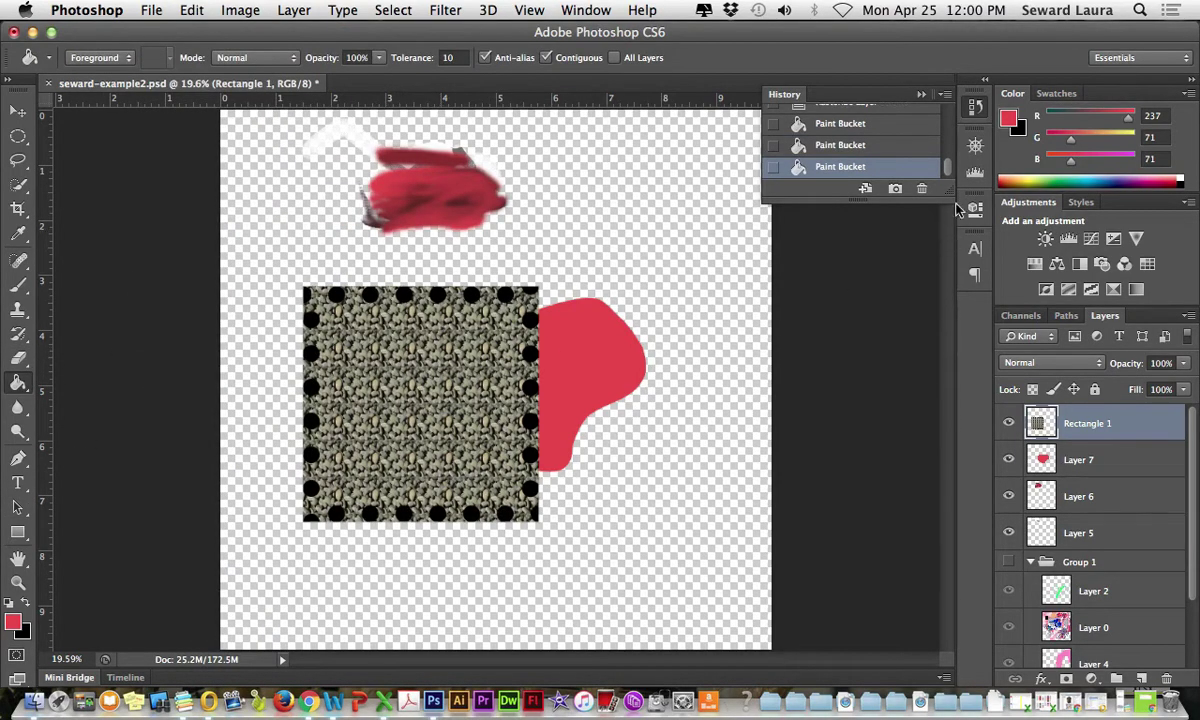
Zoom in to about 406% and fill adjoining patches of a single stone with red using the Paint Bucket
click(975, 147)
click(888, 241)
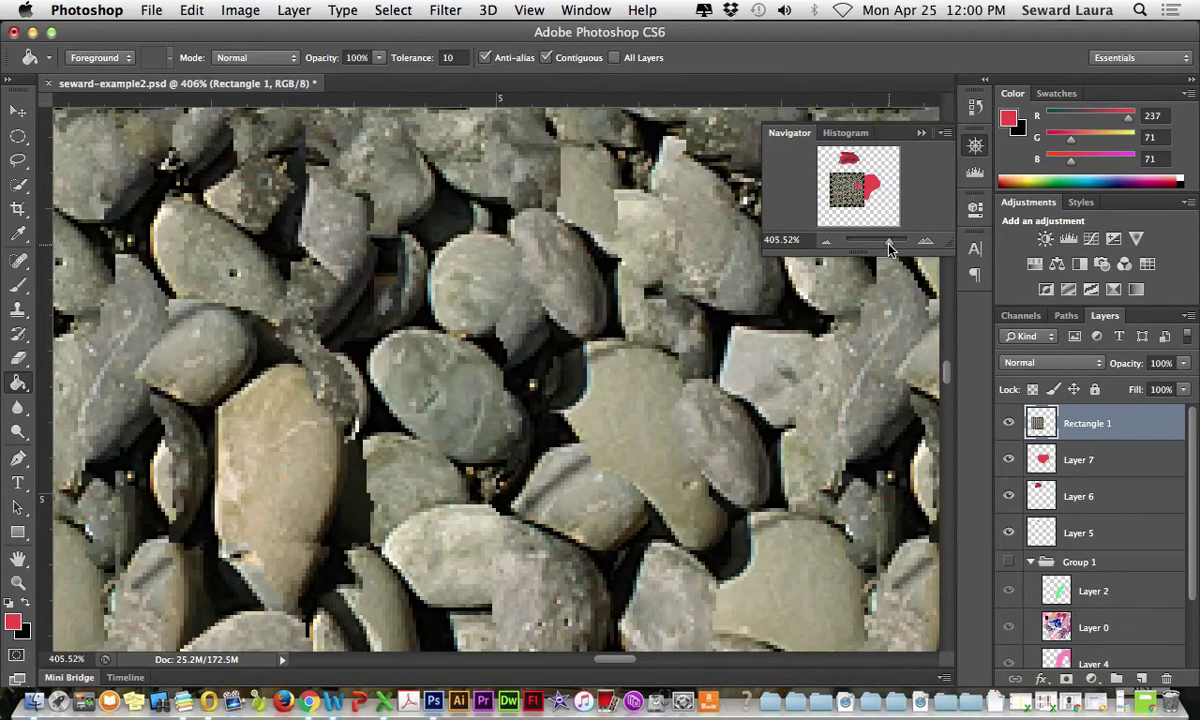
click(460, 274)
click(474, 252)
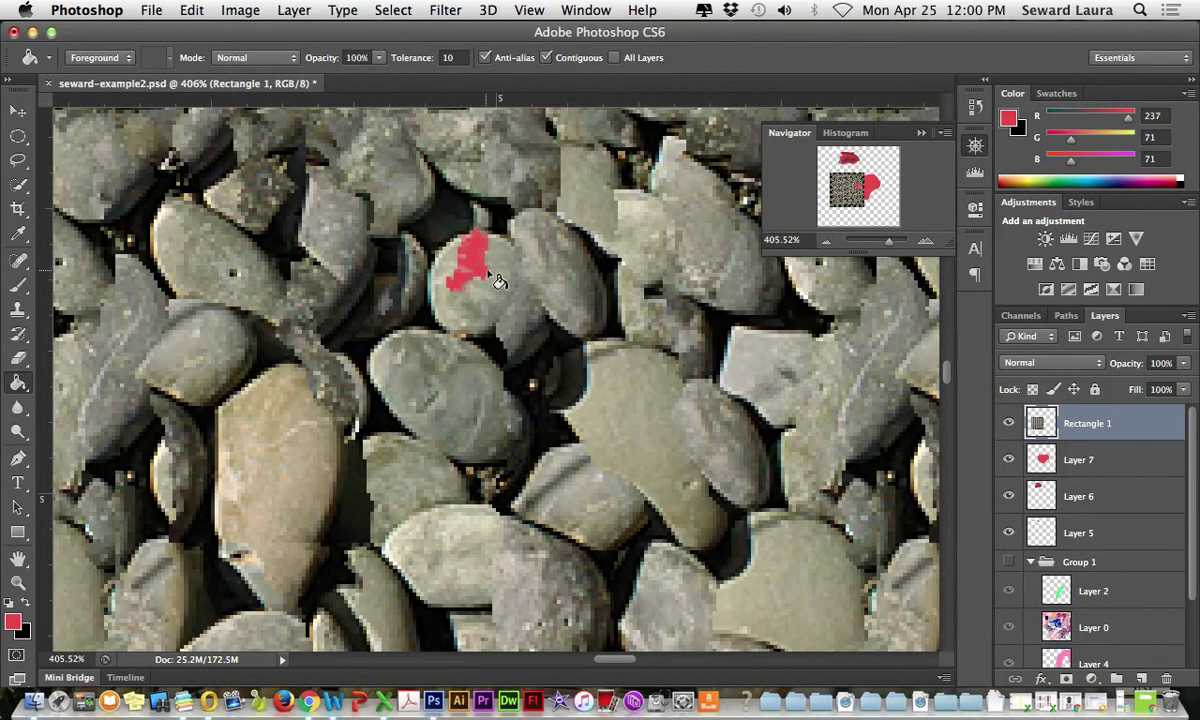
click(460, 295)
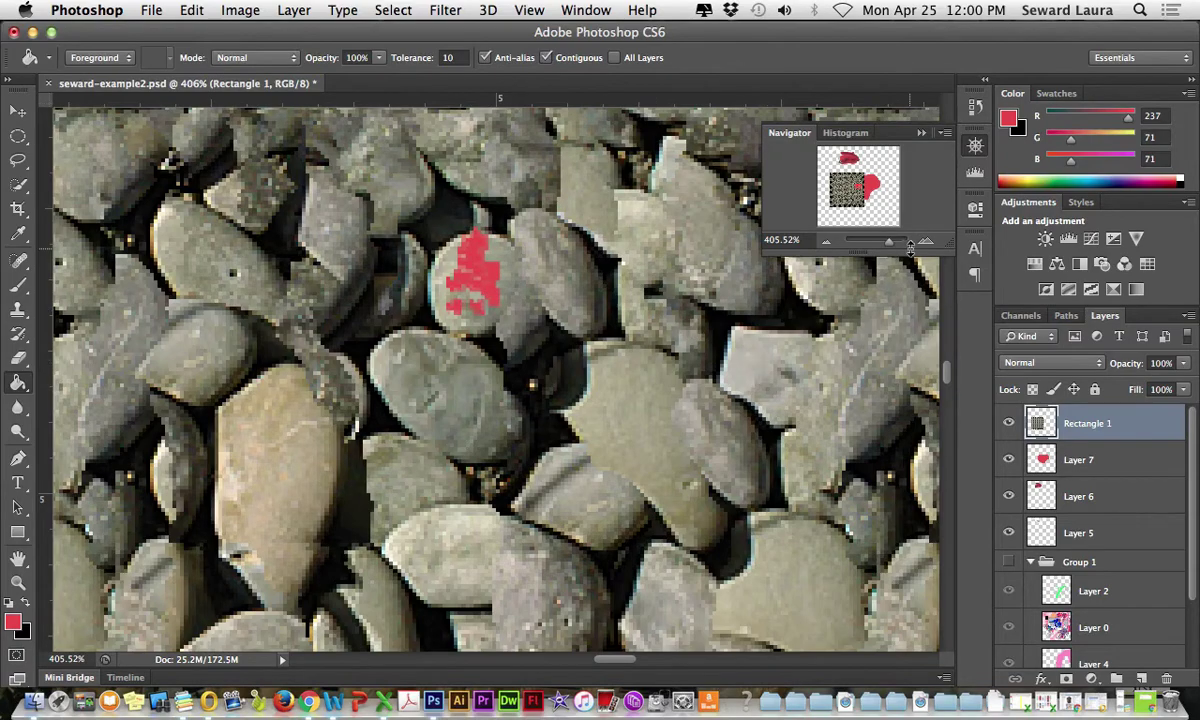
Step back through the history to undo the most recent Paint Bucket fills on the stone pattern
drag(890, 246, 874, 247)
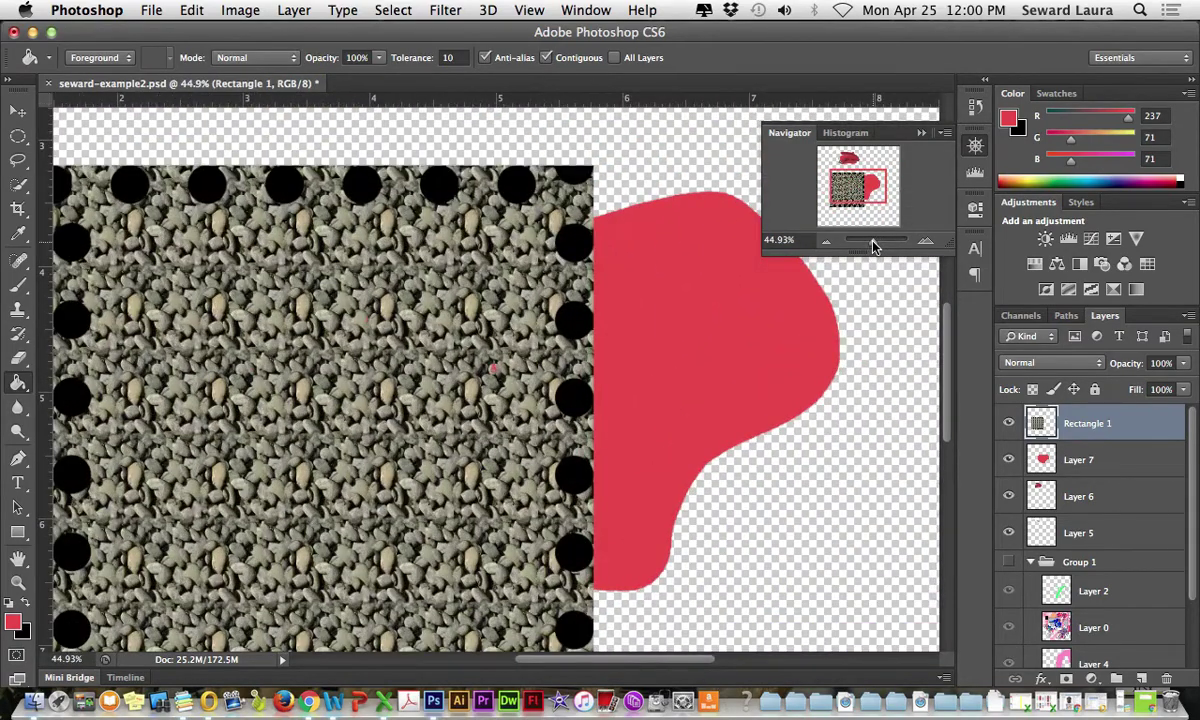
click(975, 105)
click(800, 123)
key(ctrl+z)
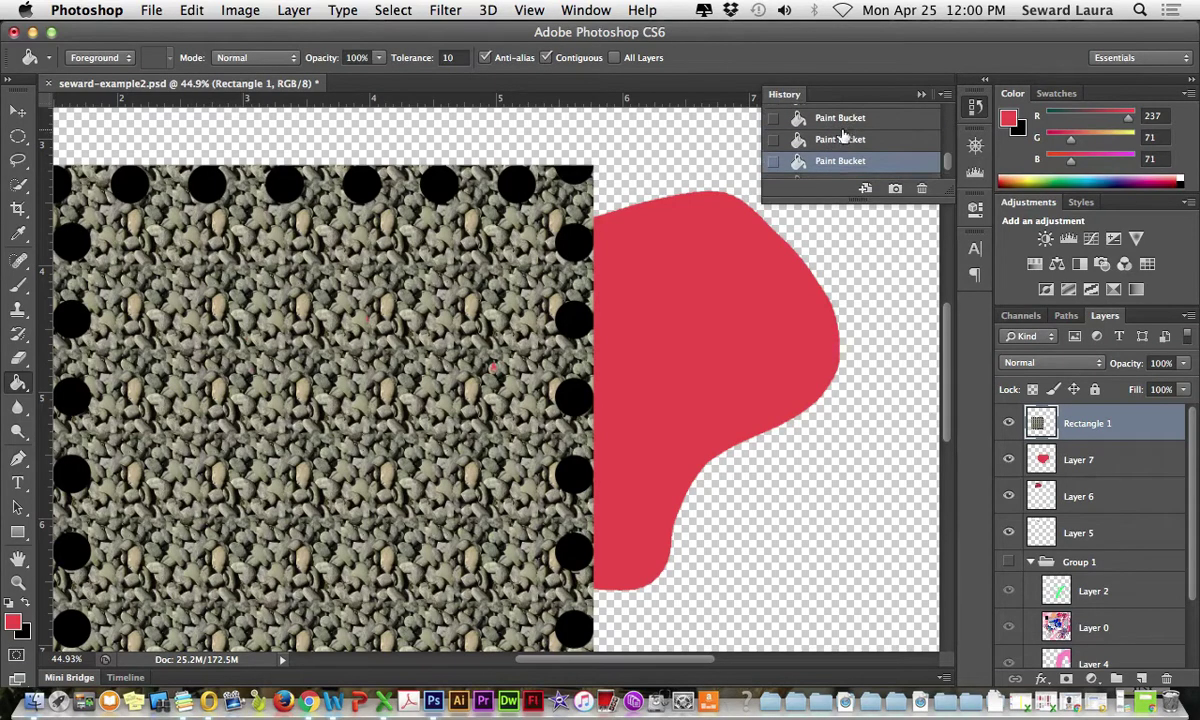
key(ctrl+z)
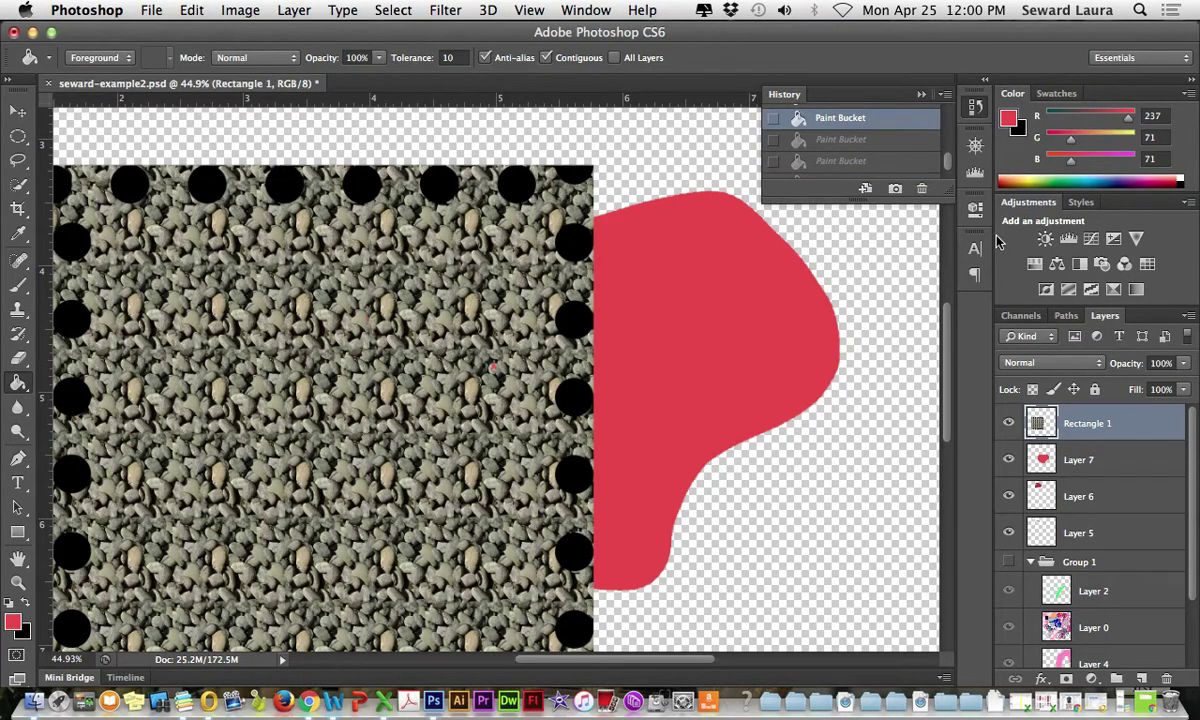
Add a new empty layer above Rectangle 1, and hide Rectangle 1, Layer 7, Layer 6 and Layer 5
key(ctrl+0)
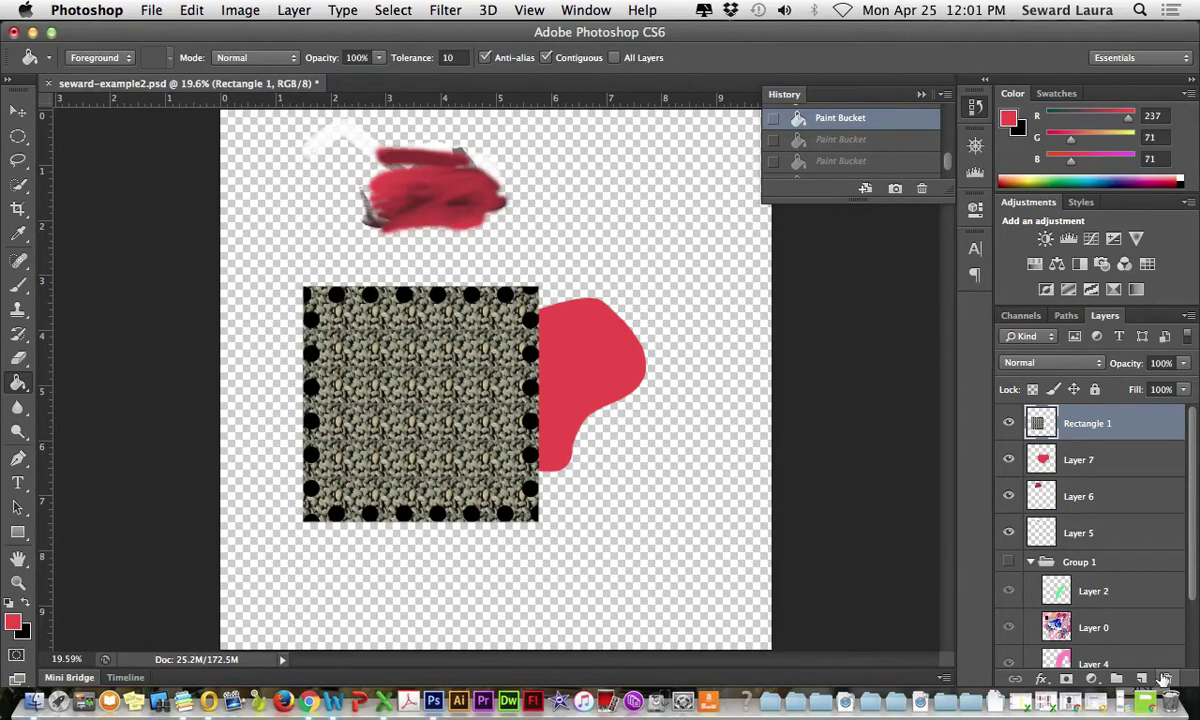
key(alt+shift+super+n)
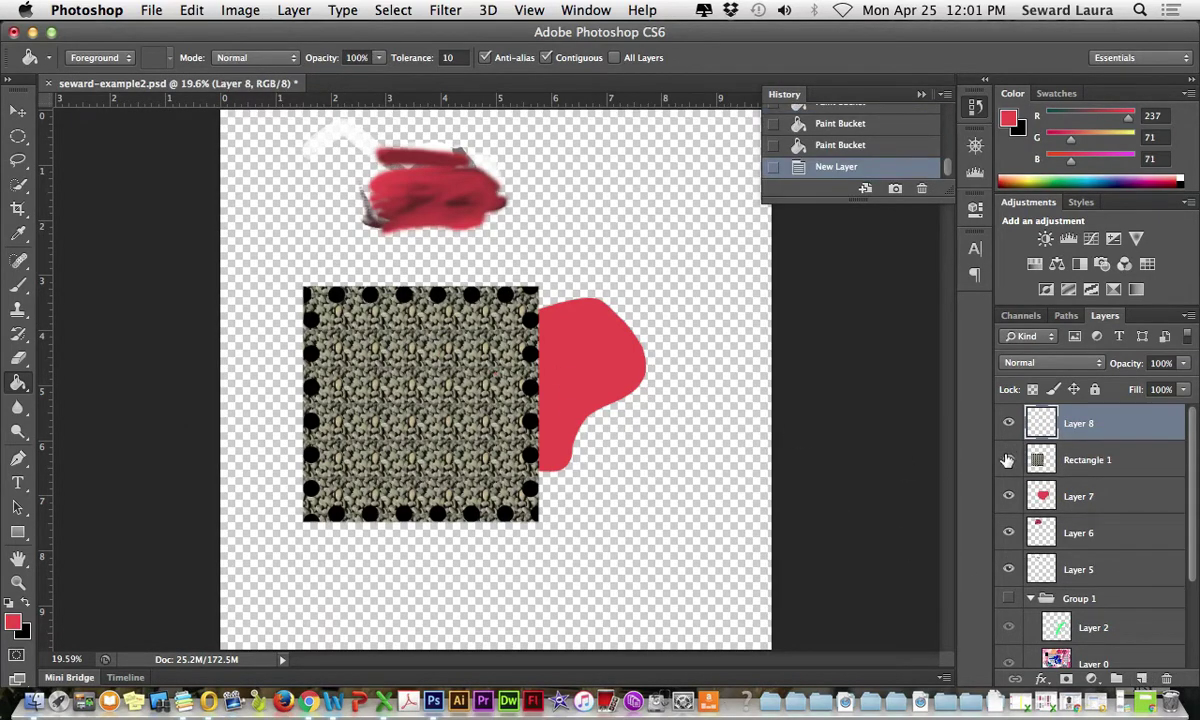
click(1008, 459)
click(1008, 496)
click(1008, 532)
click(1008, 569)
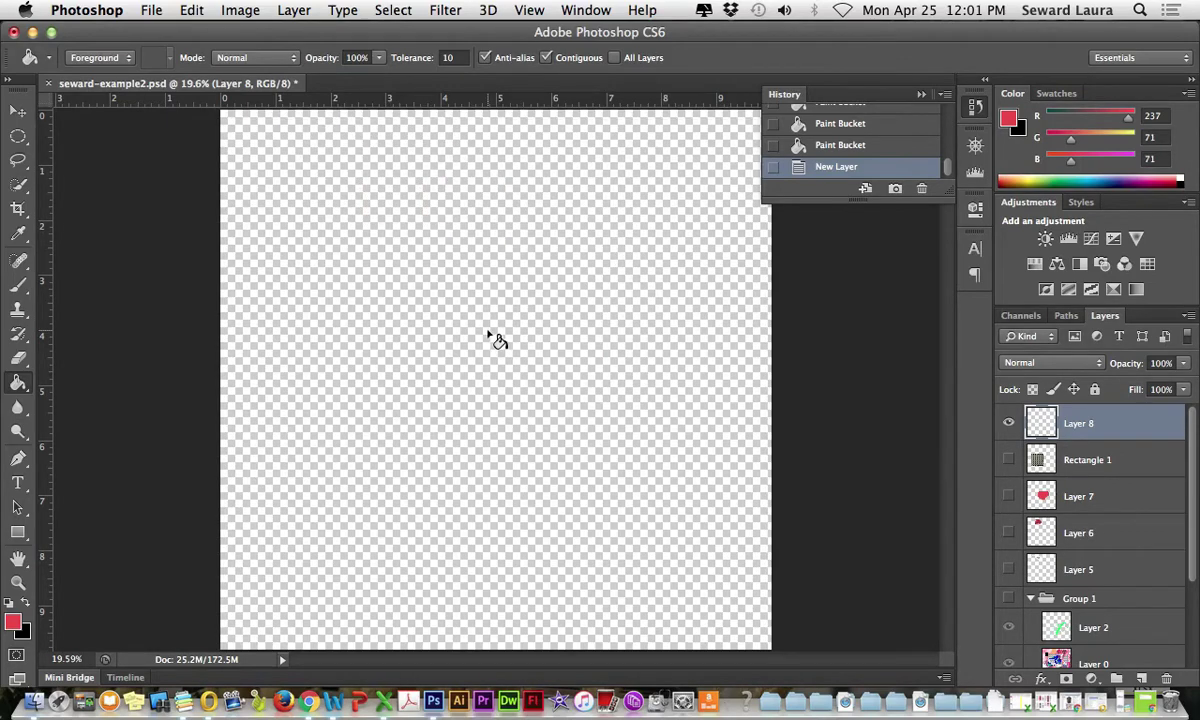
Paint a red arched stroke across the upper canvas with the Brush tool at size 60, and undo it
click(18, 283)
mouse_move(373, 263)
mouse_down()
mouse_move(472, 193)
mouse_move(598, 254)
mouse_up()
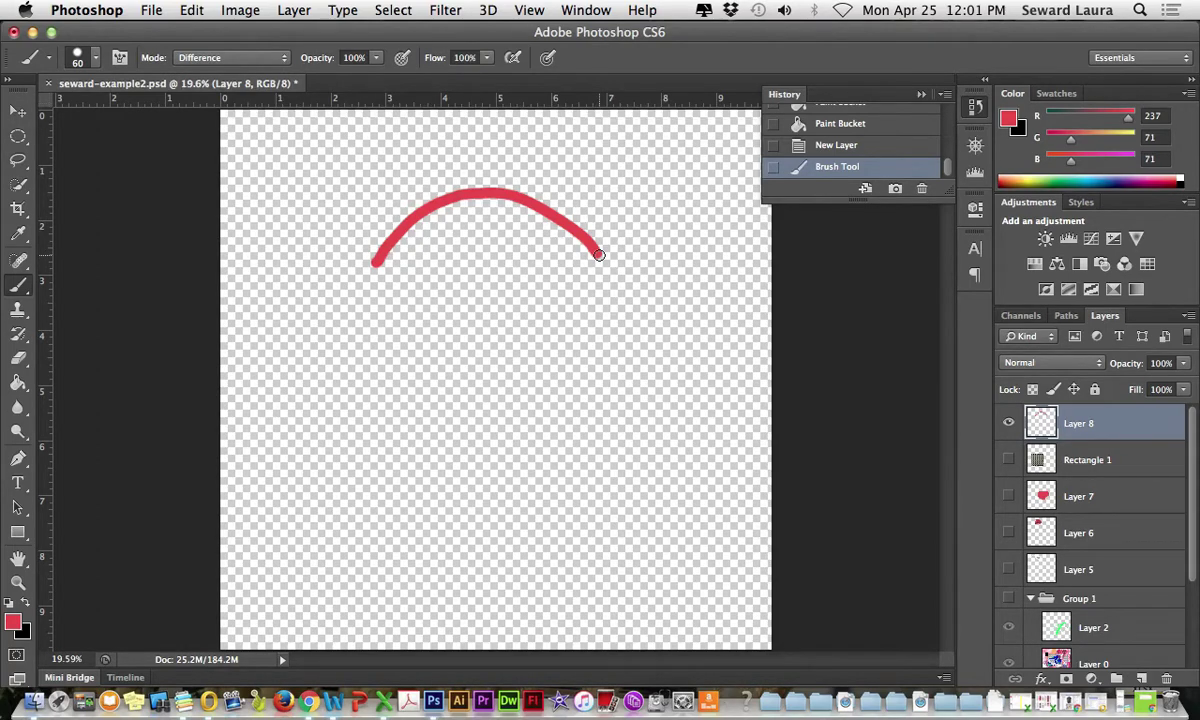
key(super+z)
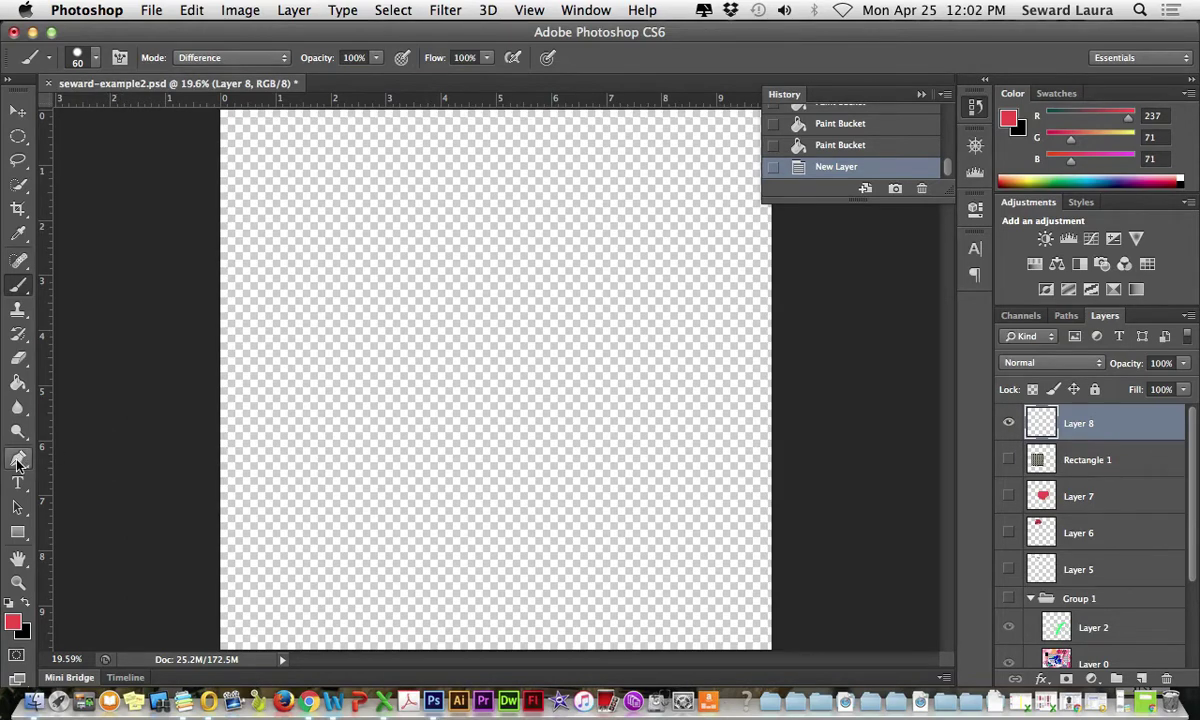
Set the Pen tool to Shape mode with a solid red fill, and place the first anchor point near the canvas's upper-left corner
click(18, 460)
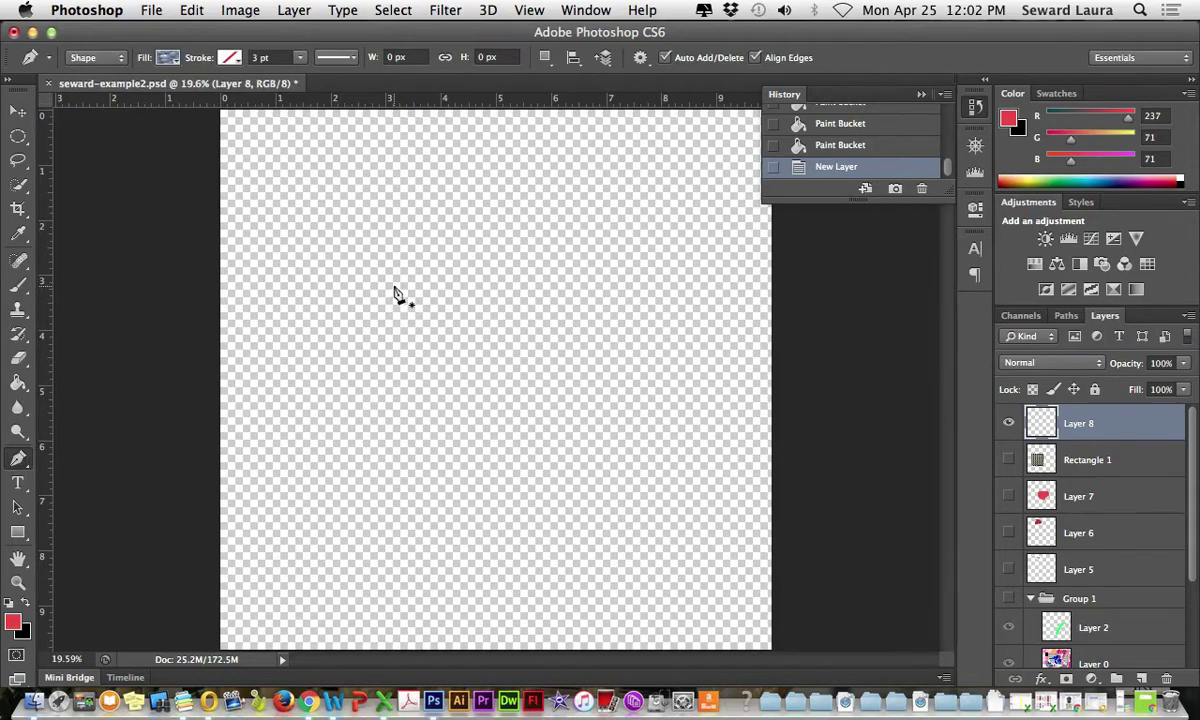
click(166, 57)
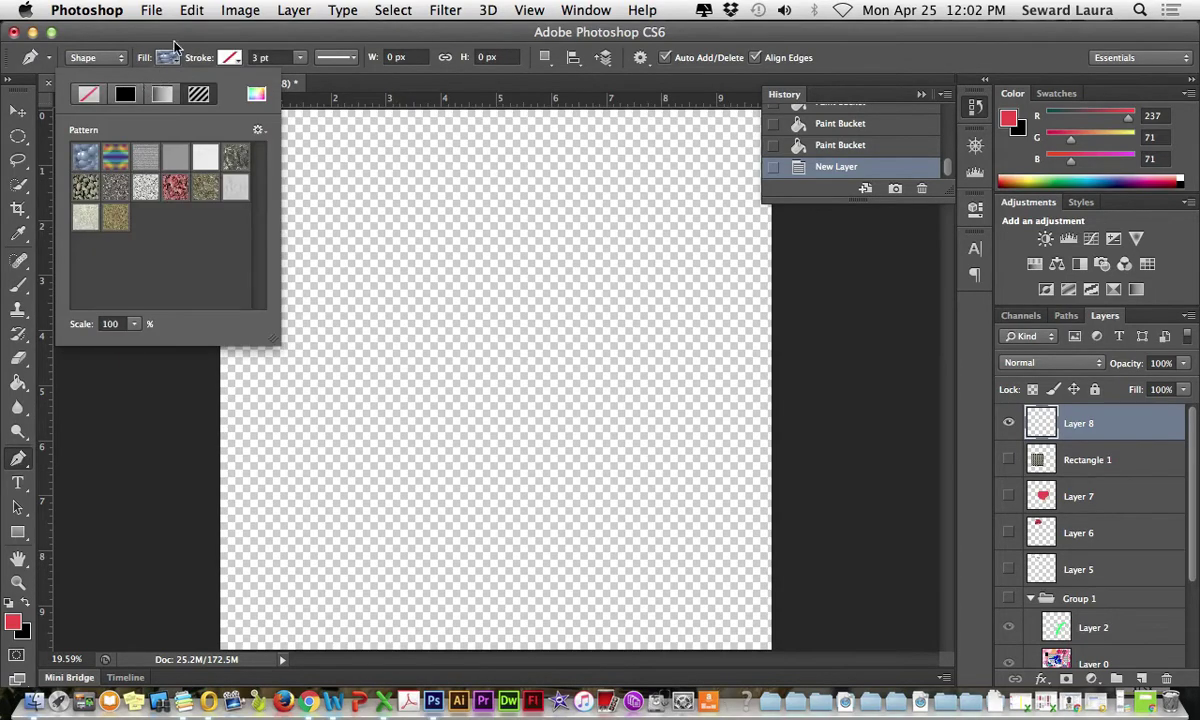
click(100, 57)
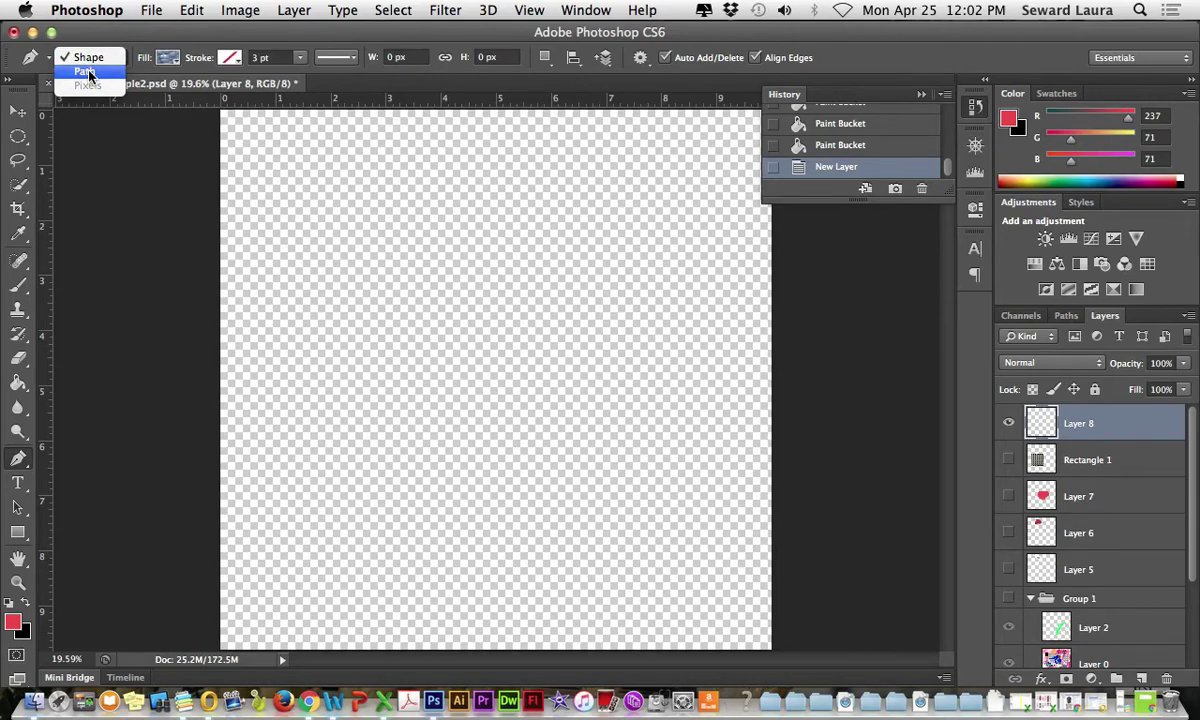
click(88, 58)
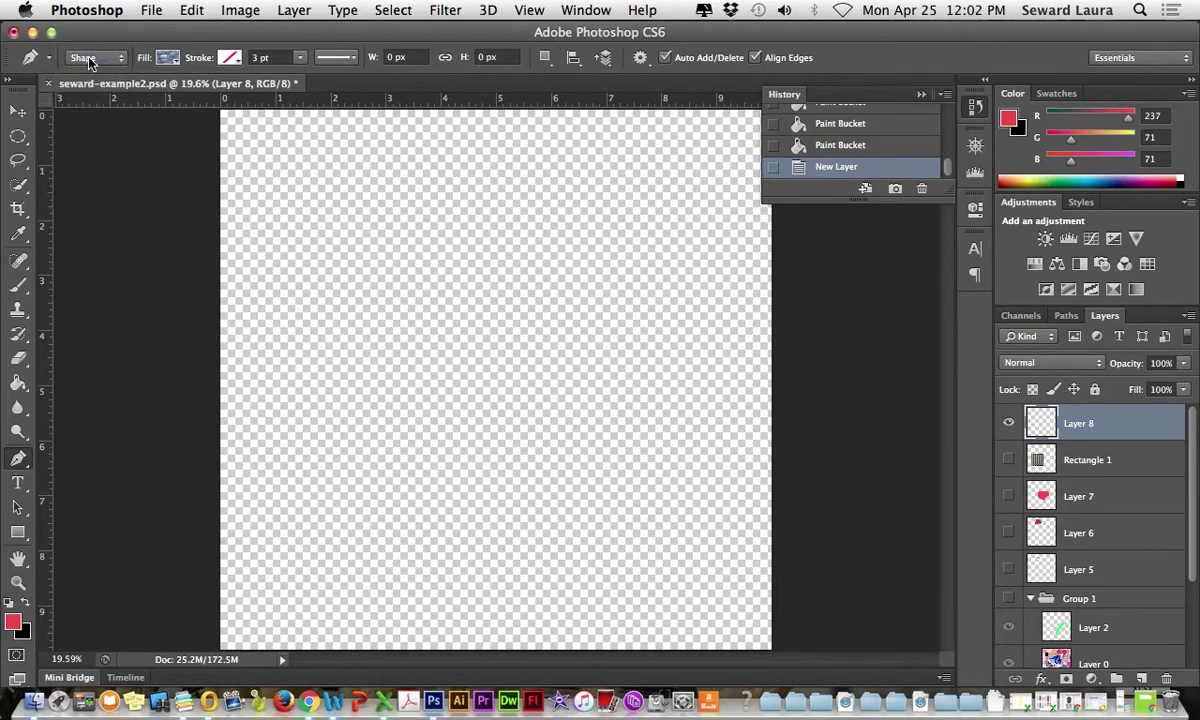
click(175, 60)
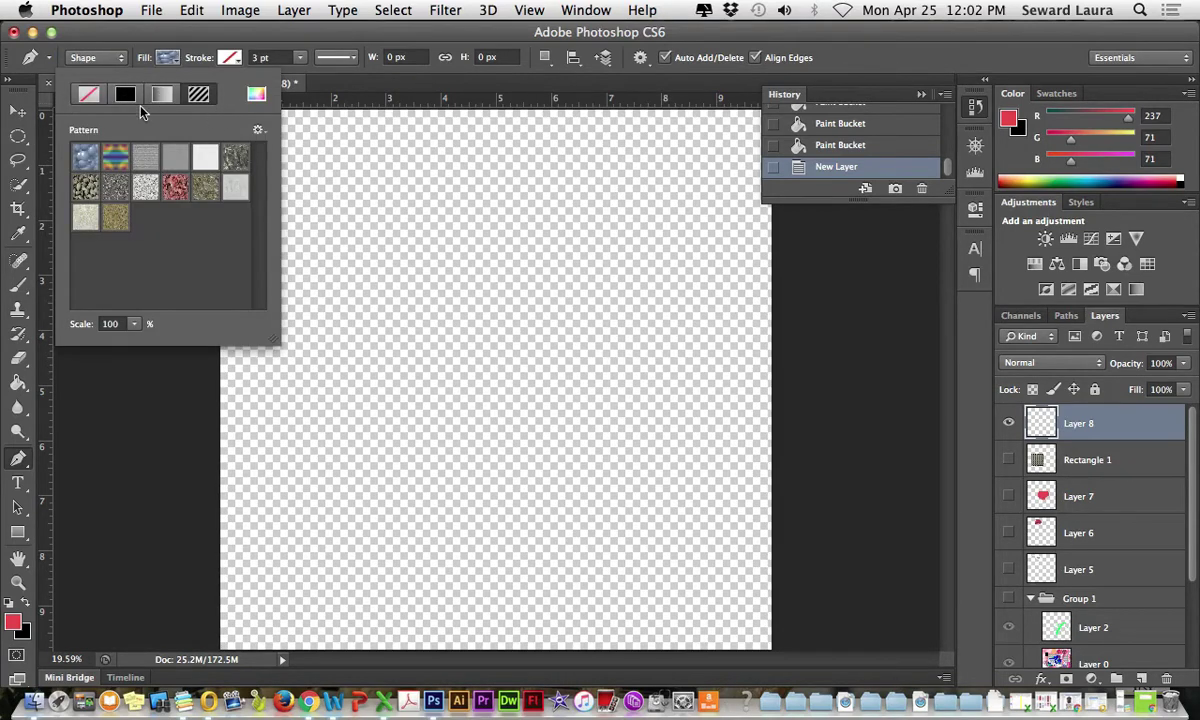
click(123, 94)
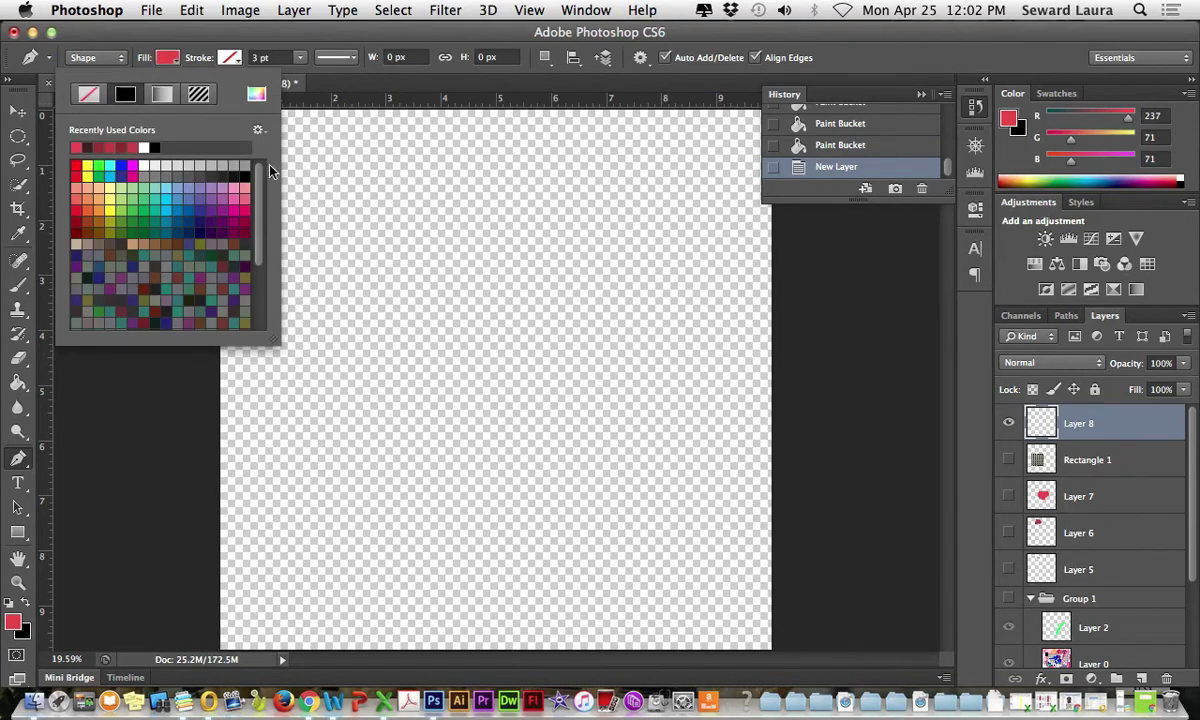
click(178, 36)
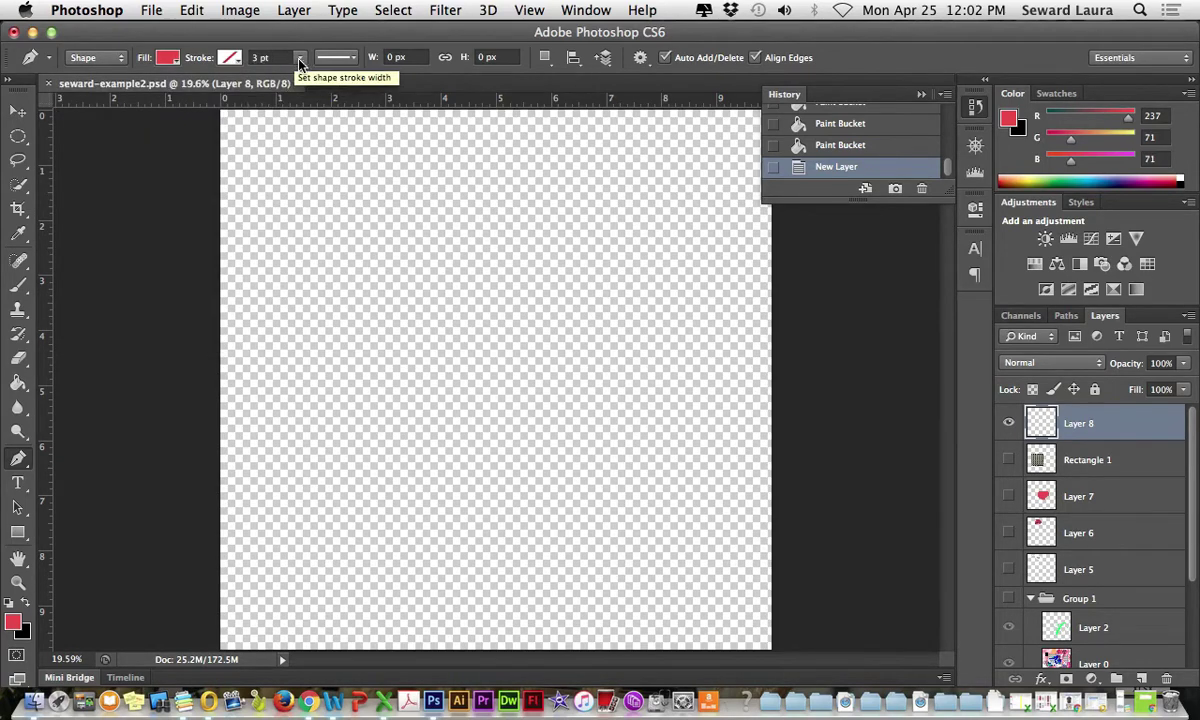
click(278, 191)
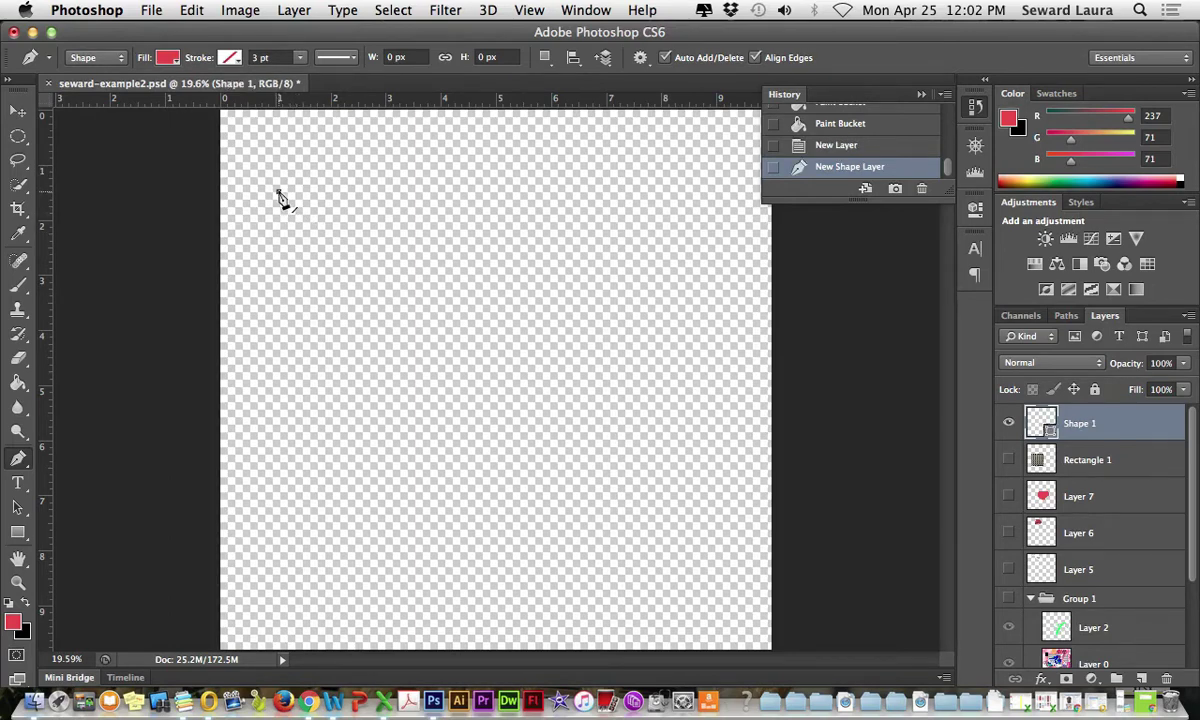
Try to curve the path from a second anchor point, and undo back to the shape's first anchor point
click(634, 281)
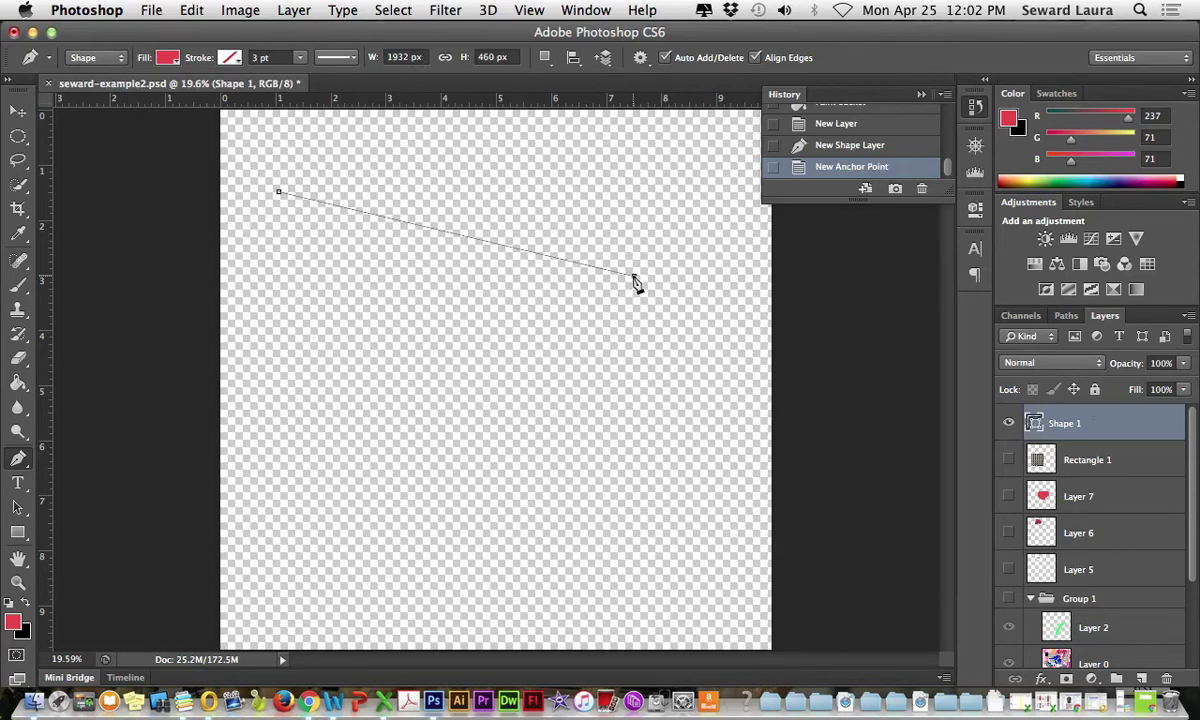
drag(634, 277, 655, 350)
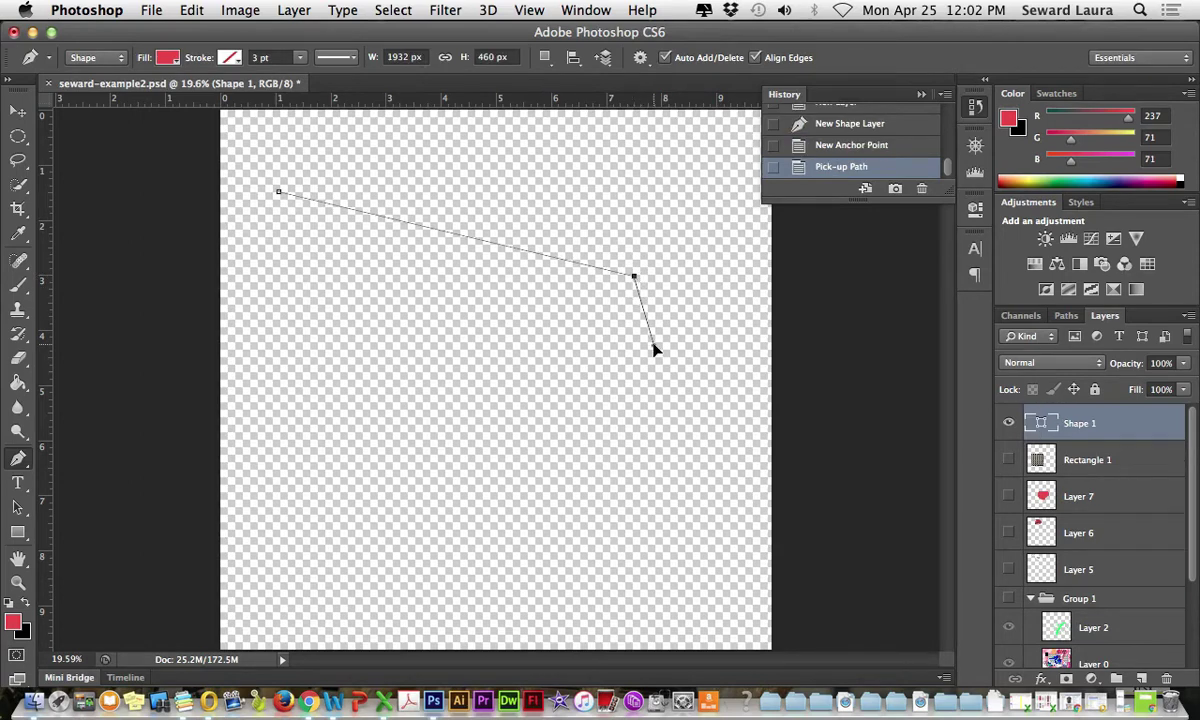
key(super+z)
click(840, 146)
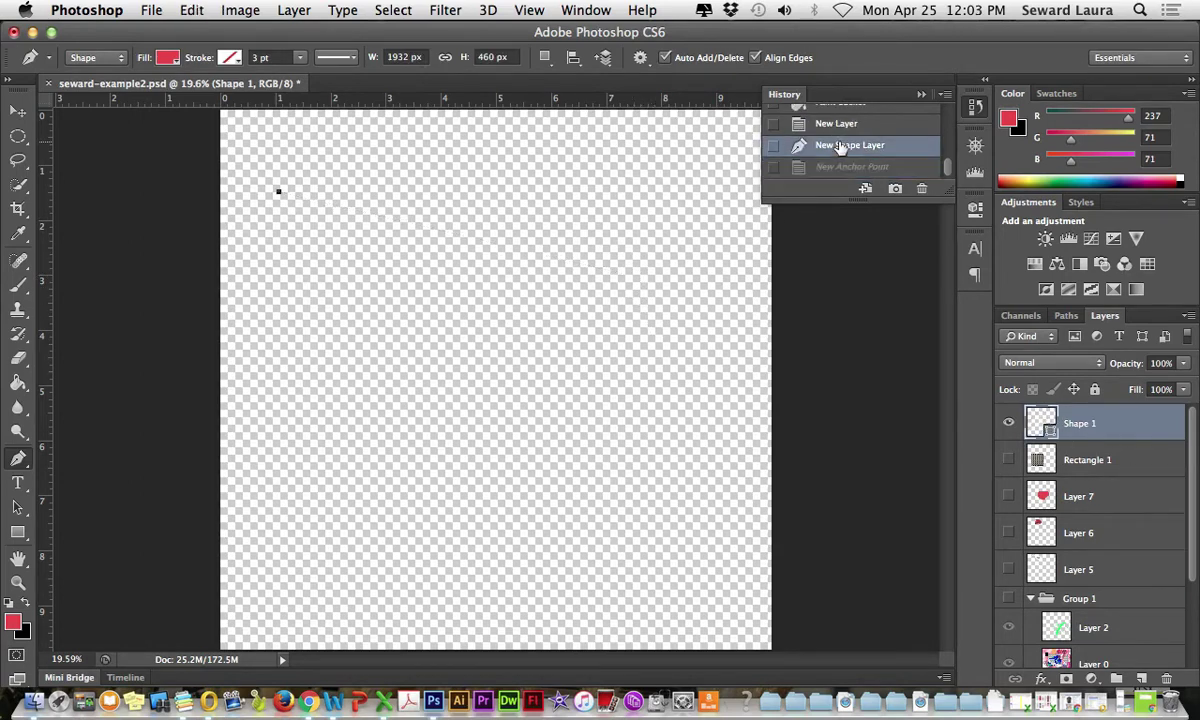
Place a second anchor point on the canvas's right side and extend its handles downward to bend the segment into a high arch
click(592, 283)
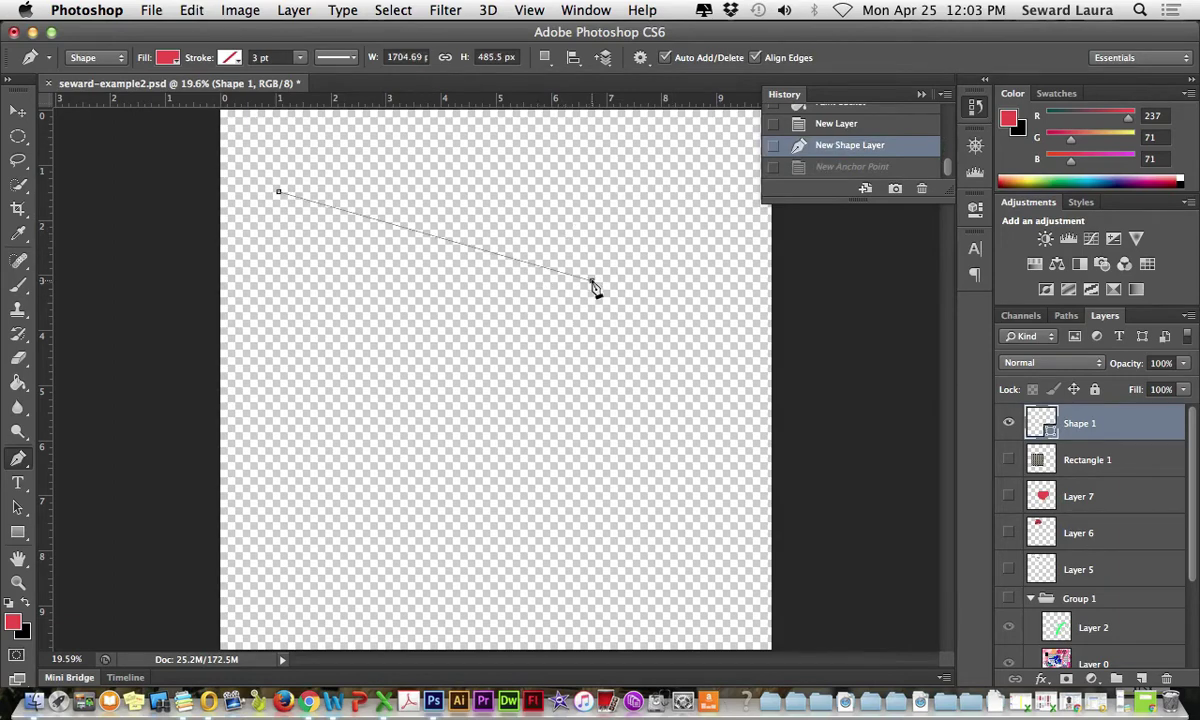
drag(592, 283, 615, 414)
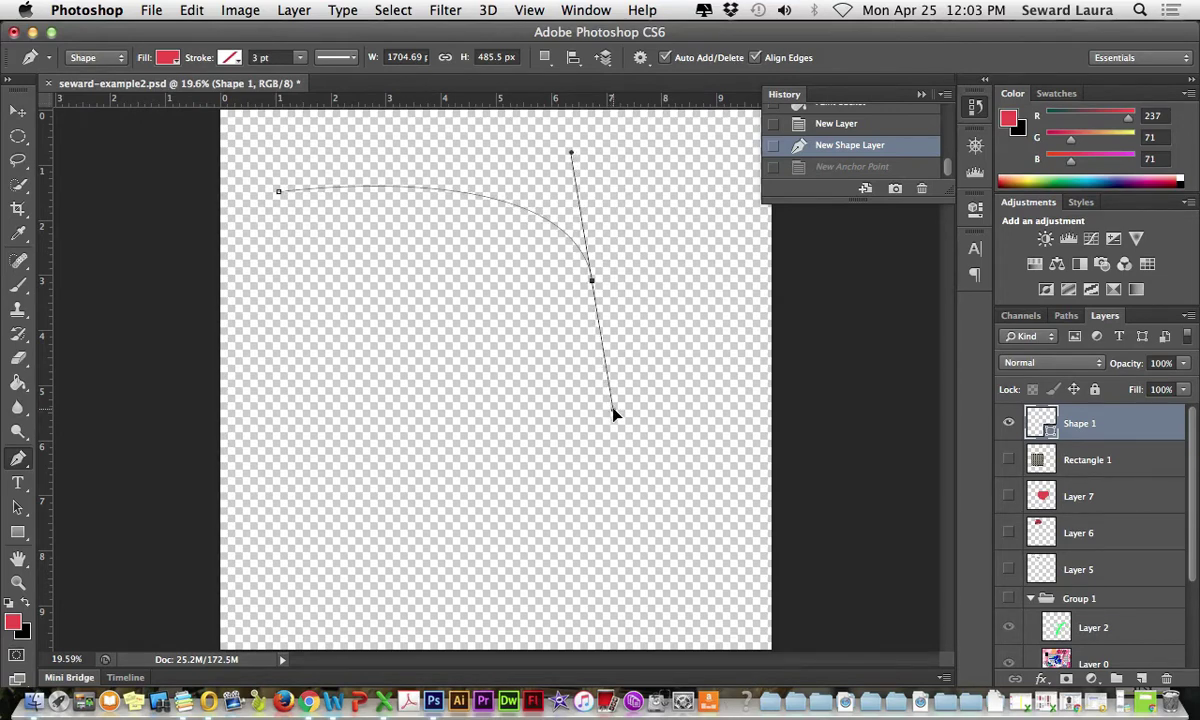
drag(614, 414, 622, 520)
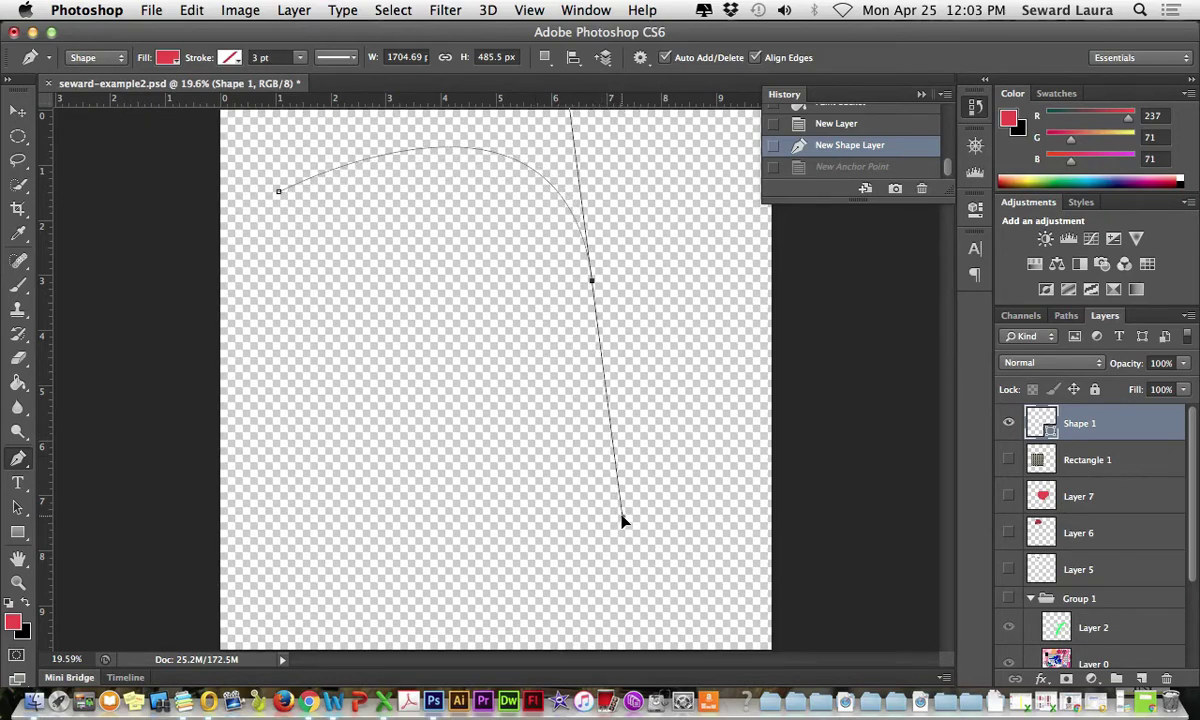
drag(622, 520, 619, 526)
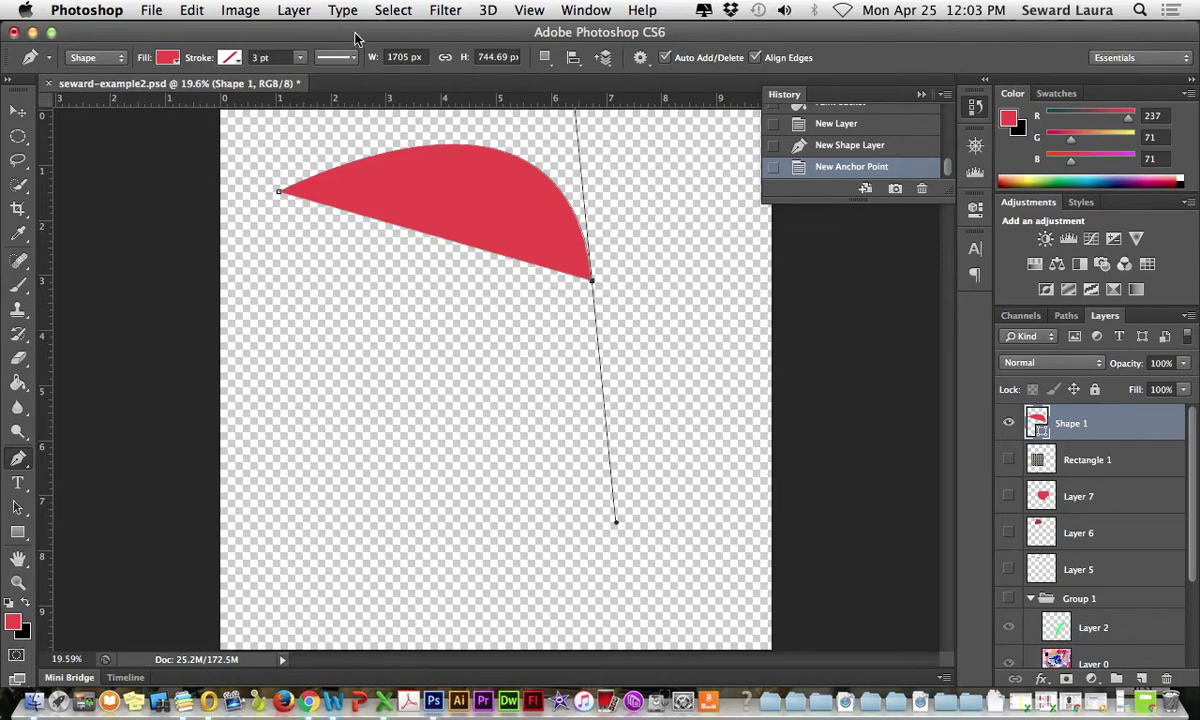
Set the shape's fill to no color and give it a solid red stroke
click(165, 57)
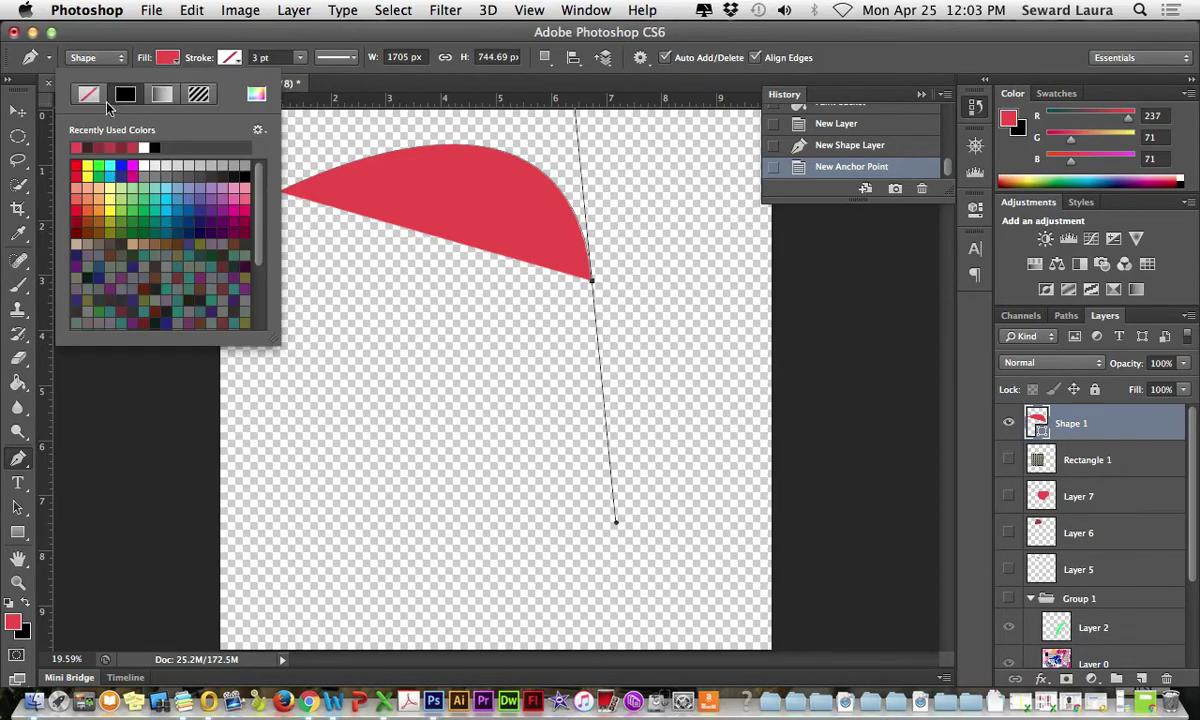
click(88, 94)
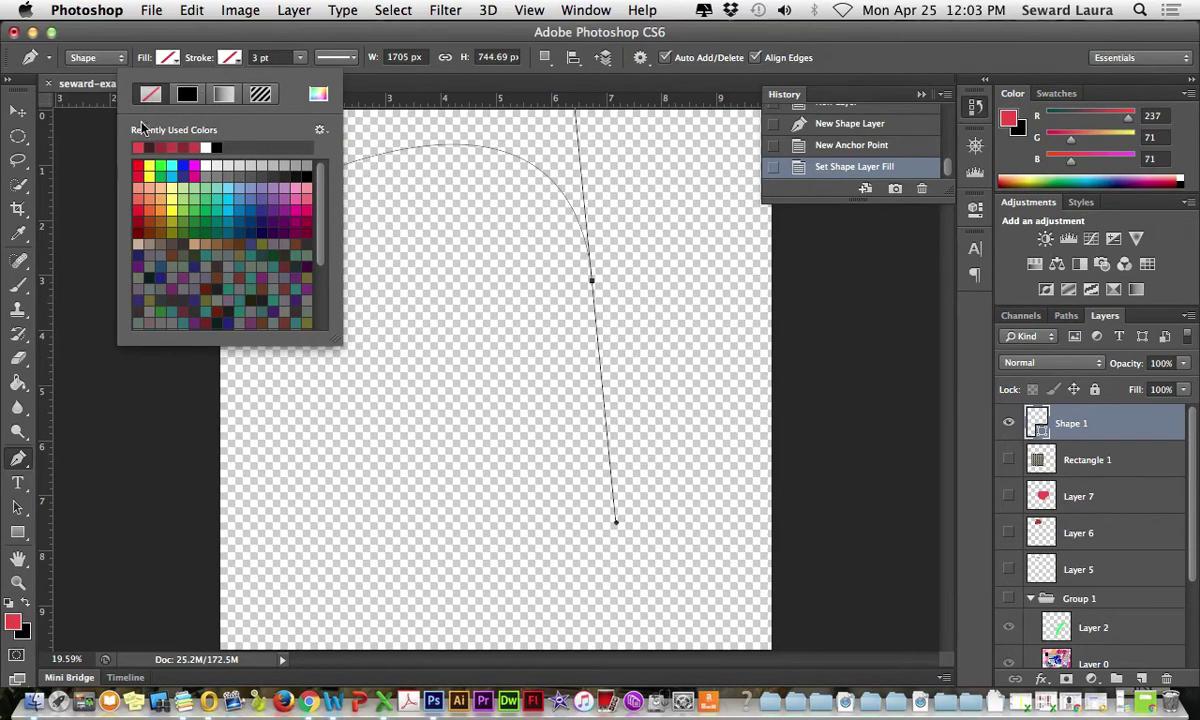
click(138, 148)
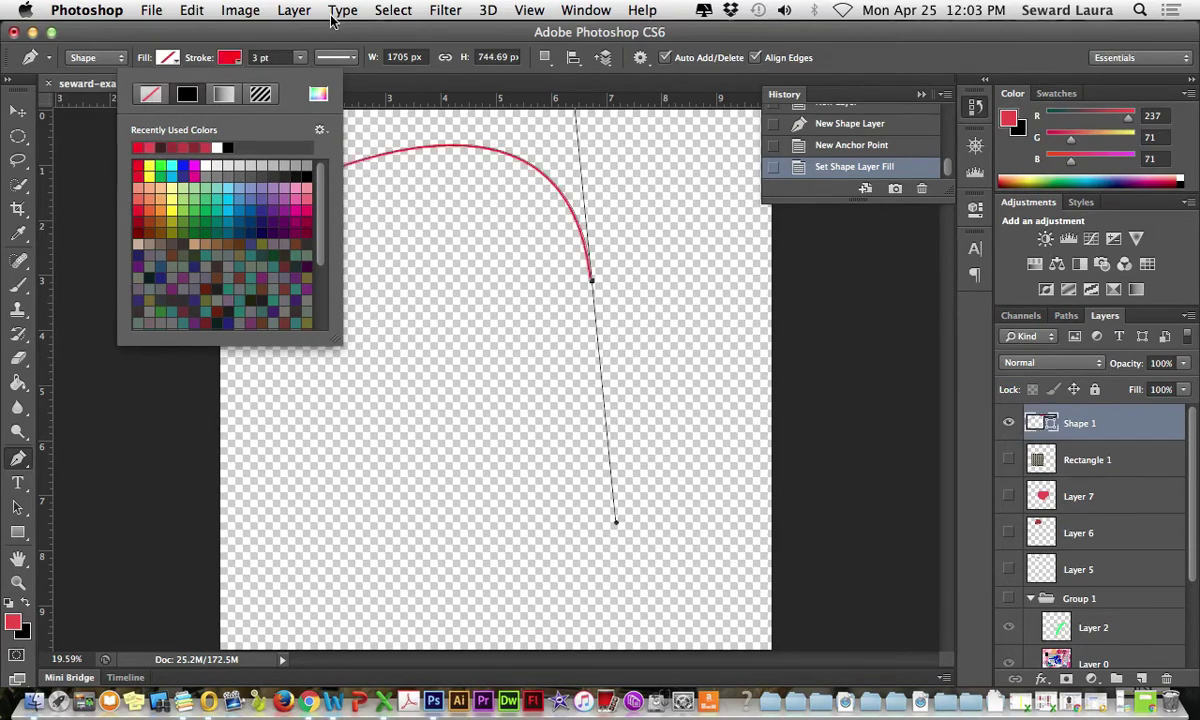
click(239, 47)
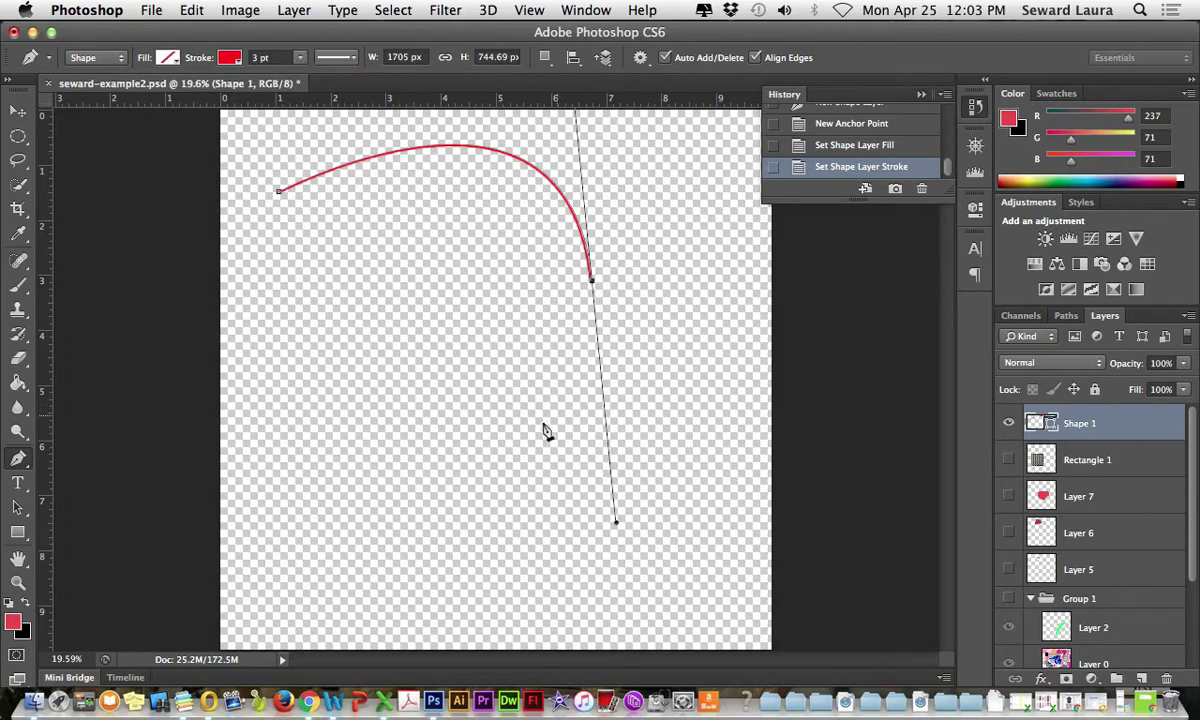
Continue the outline with curved anchor points winding down and back up the canvas's left side, and close the path at its starting point
drag(520, 470, 422, 455)
drag(392, 356, 303, 273)
drag(304, 332, 345, 454)
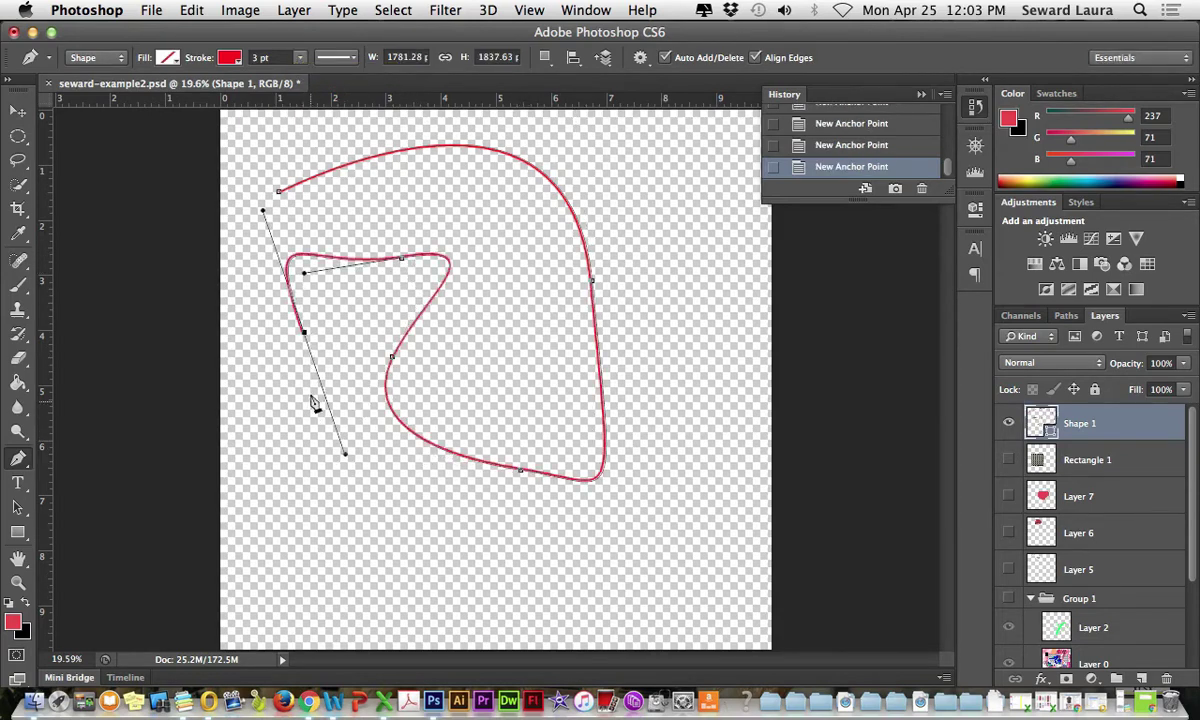
click(305, 334)
drag(278, 359, 266, 352)
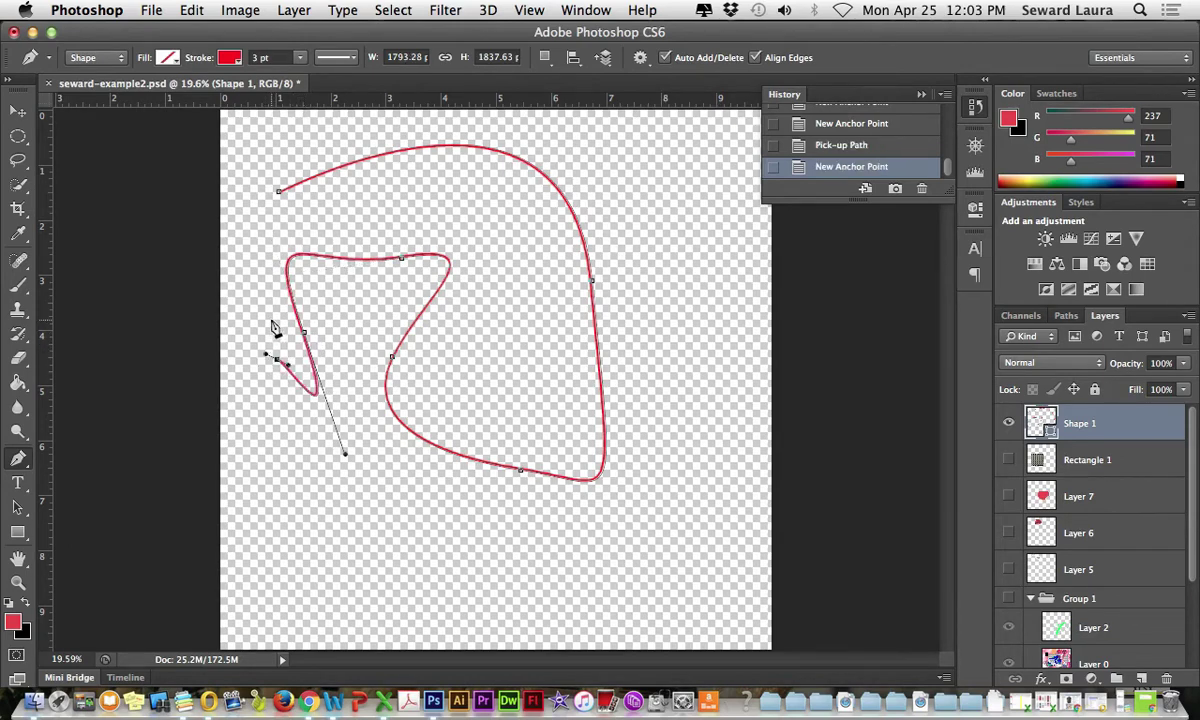
click(276, 357)
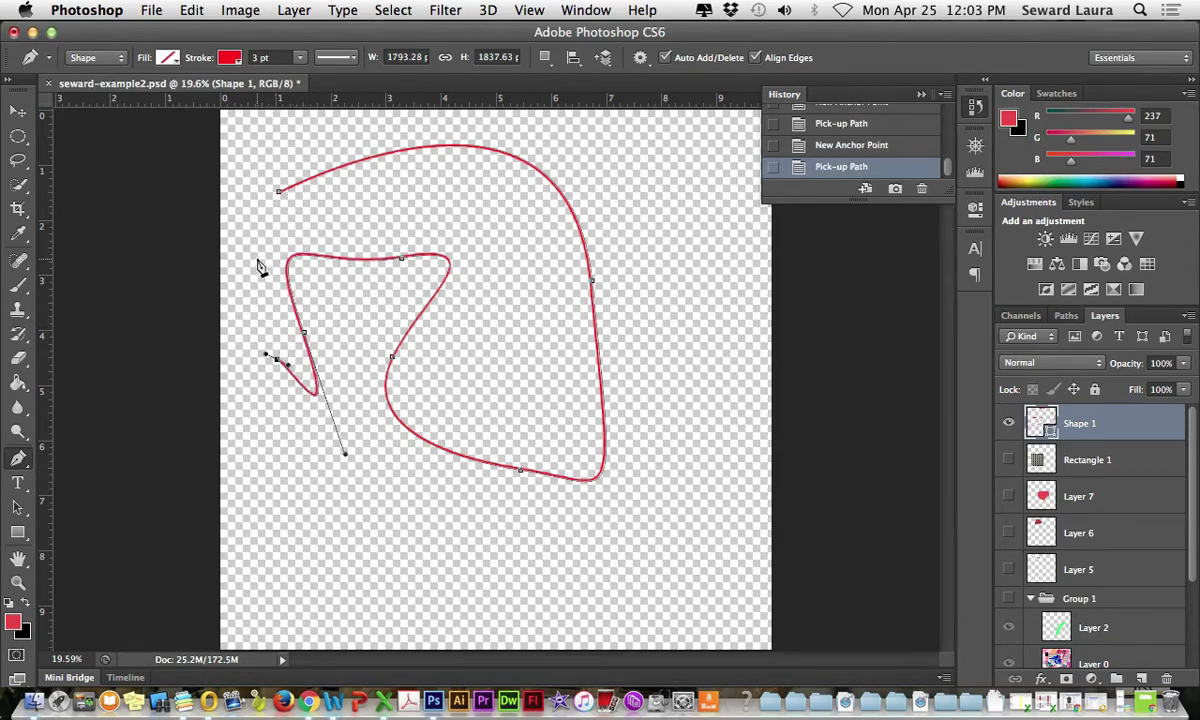
drag(257, 259, 428, 198)
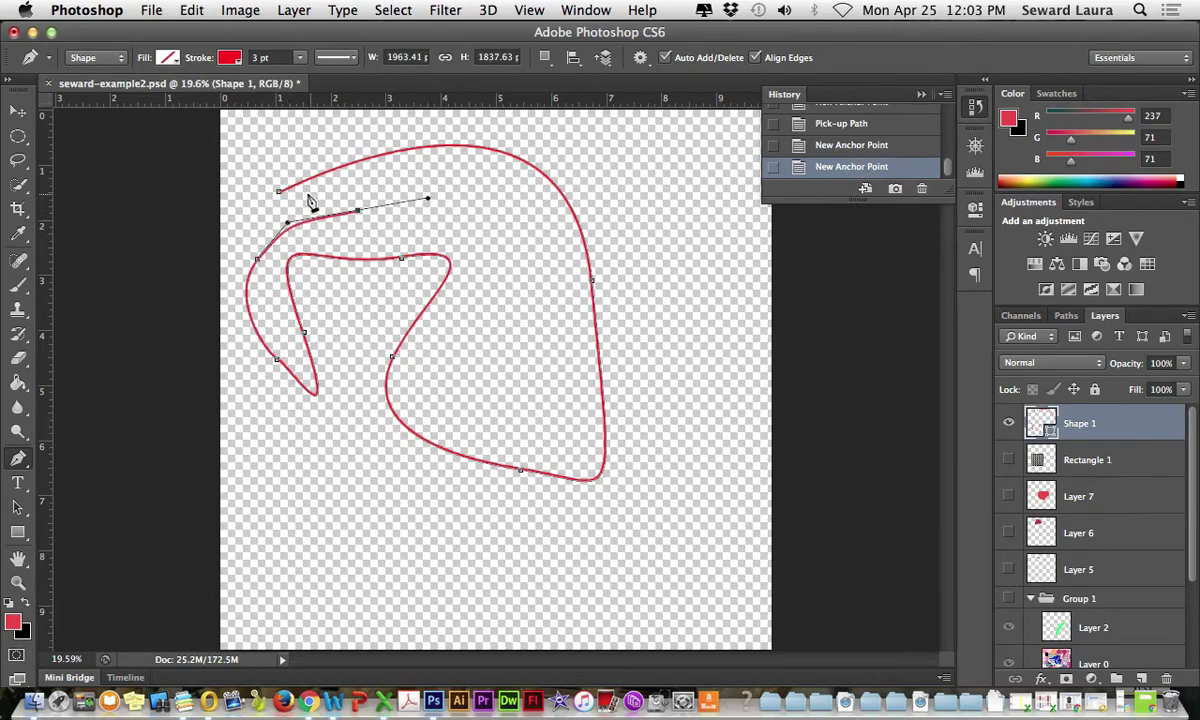
click(280, 194)
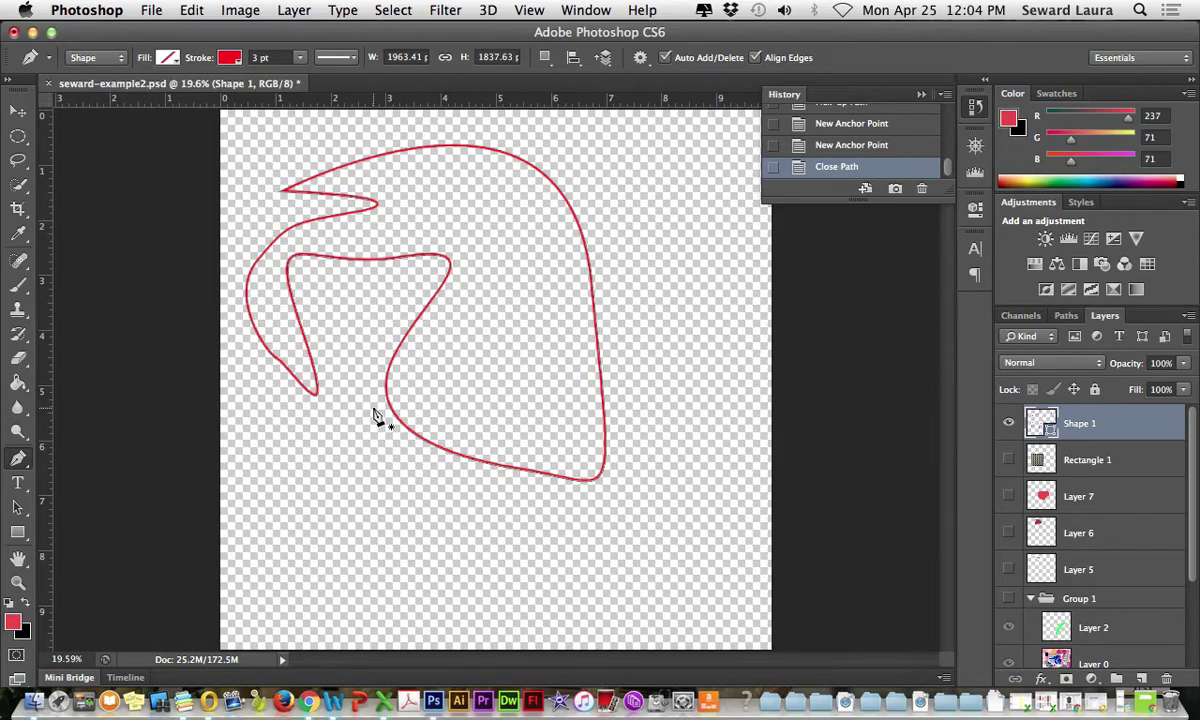
Hide the rulers and show them again
click(524, 12)
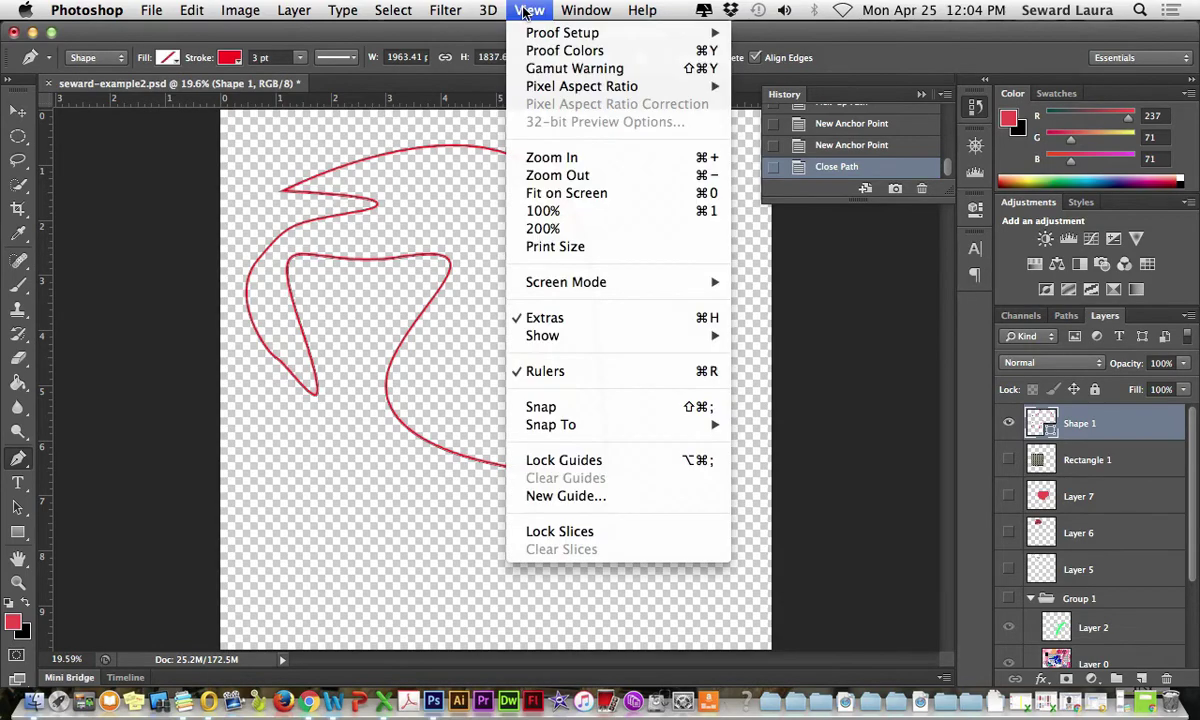
click(545, 371)
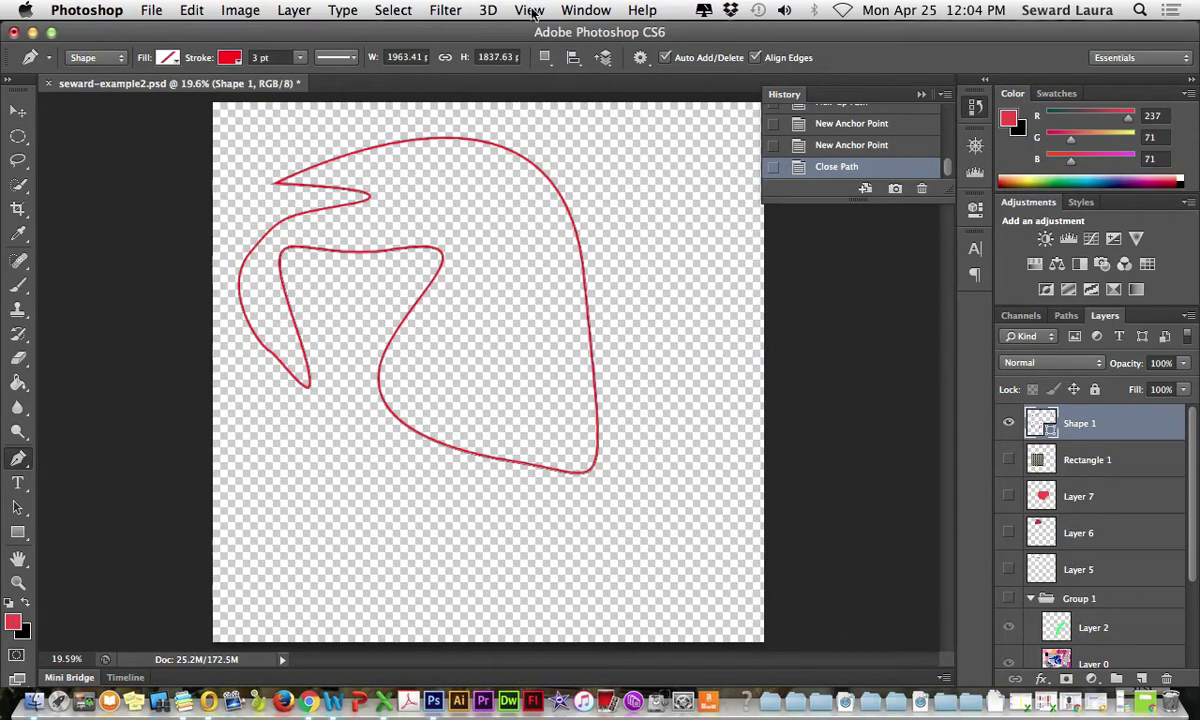
click(531, 12)
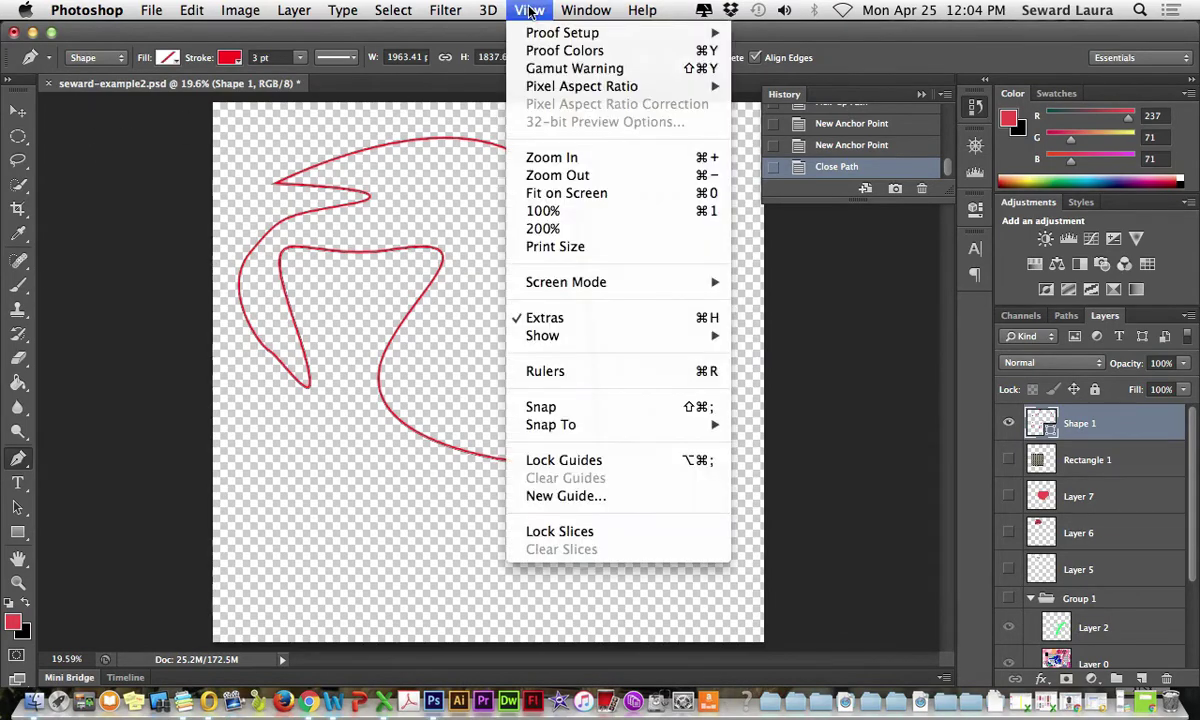
click(548, 370)
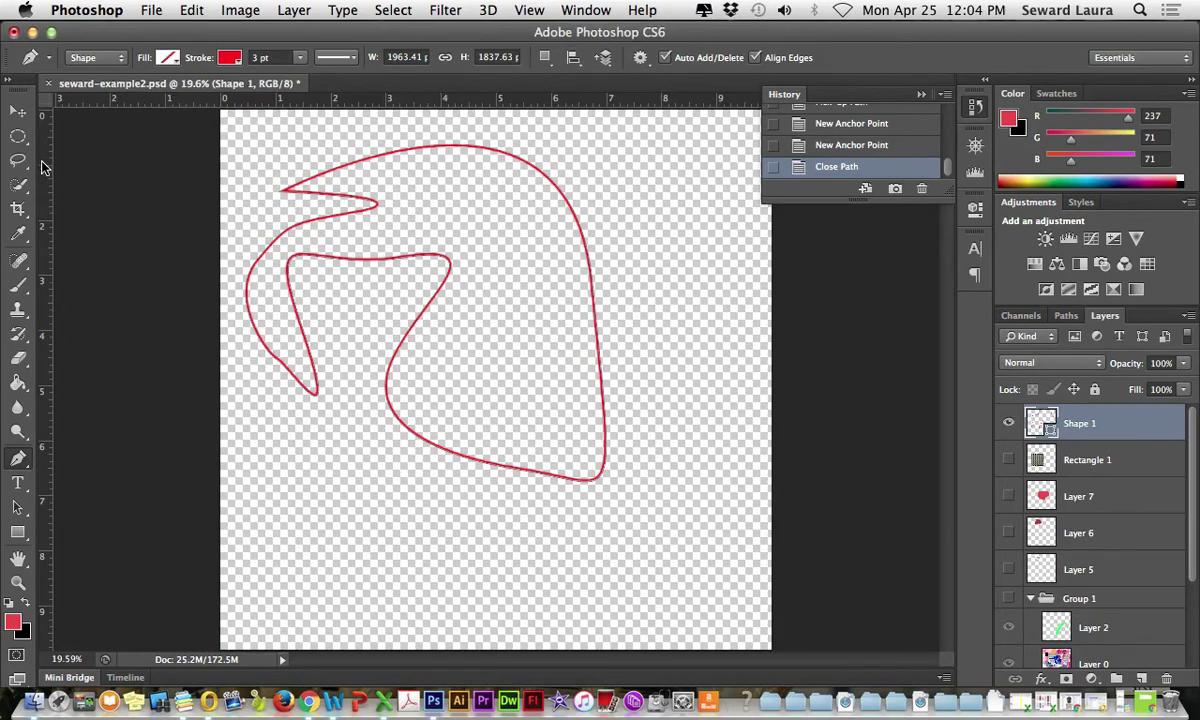
Add vertical guides at about 7 and 2 on the ruler and a horizontal guide at about 2
drag(44, 167, 612, 222)
drag(353, 107, 348, 222)
drag(42, 152, 331, 153)
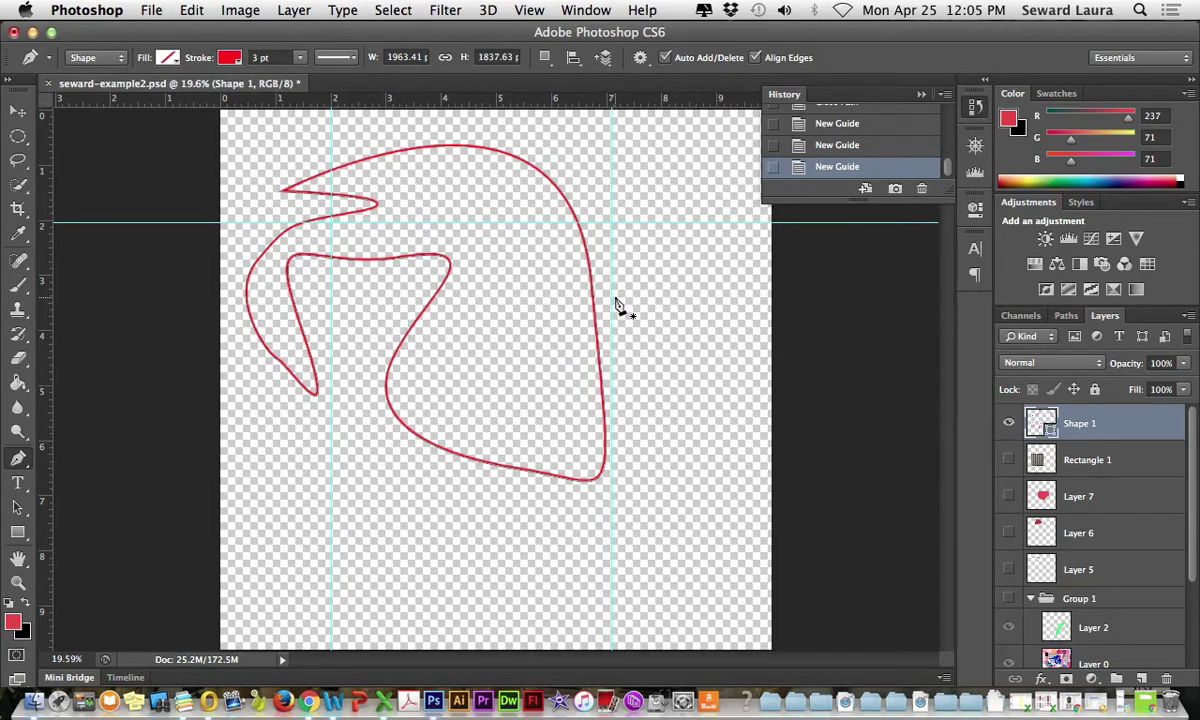
Display the grid over the canvas
click(526, 12)
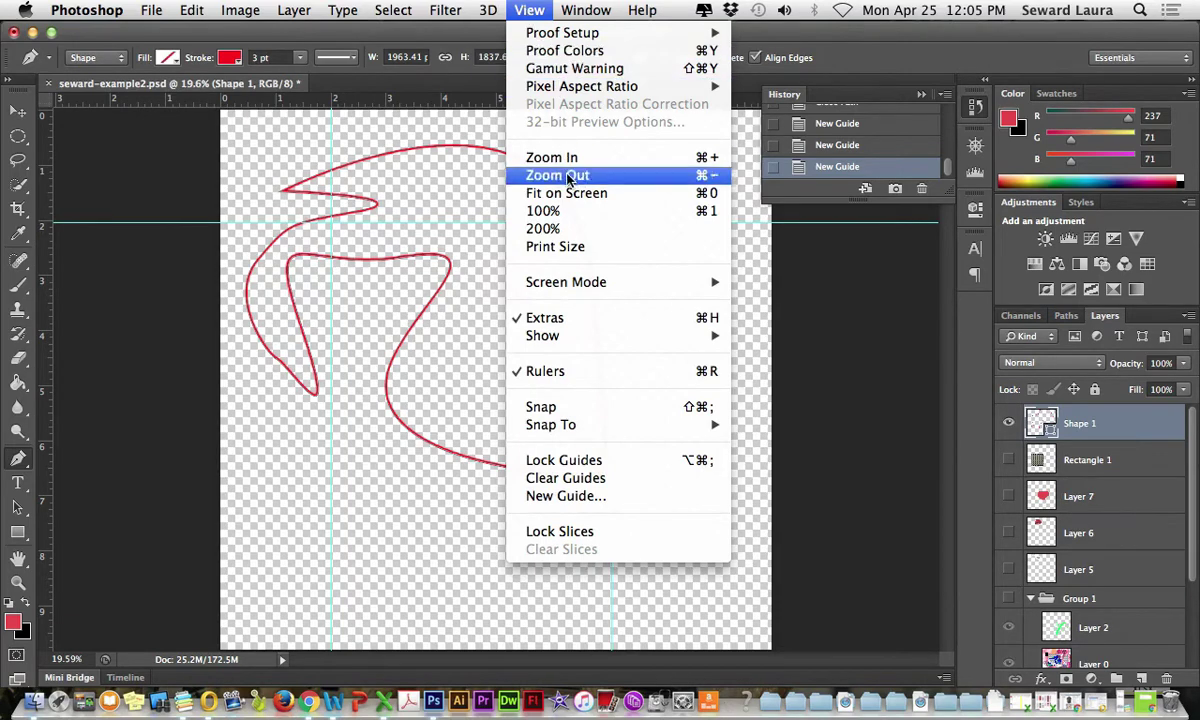
mouse_move(565, 335)
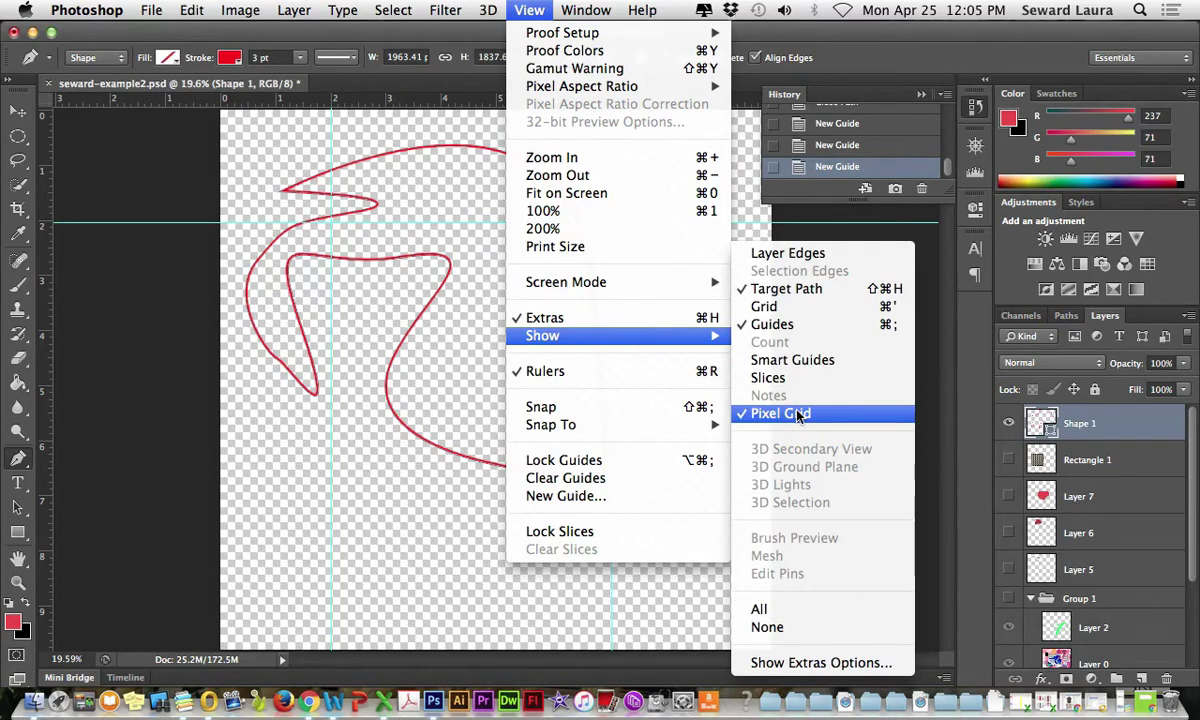
click(779, 307)
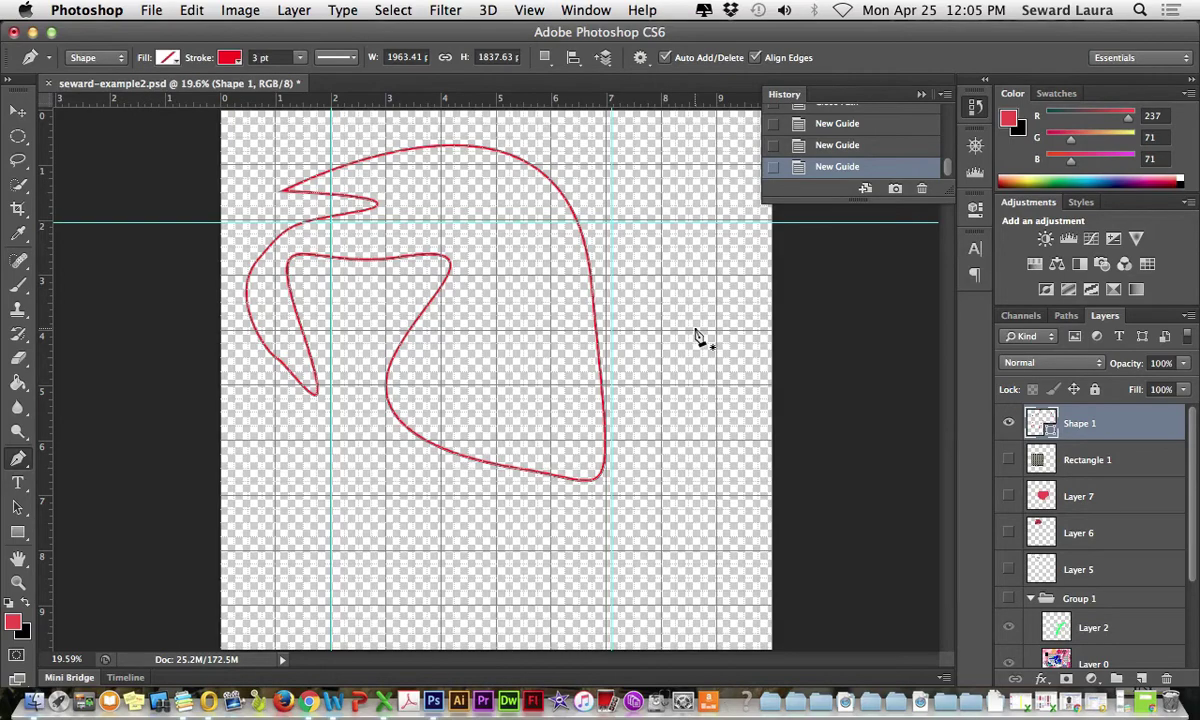
Switch to Finder and preview 1 Elements of Design.mov and 2 Photoshop Painting Intro.mp4 in the 4 Digital Painting folder
click(34, 704)
drag(212, 195, 387, 209)
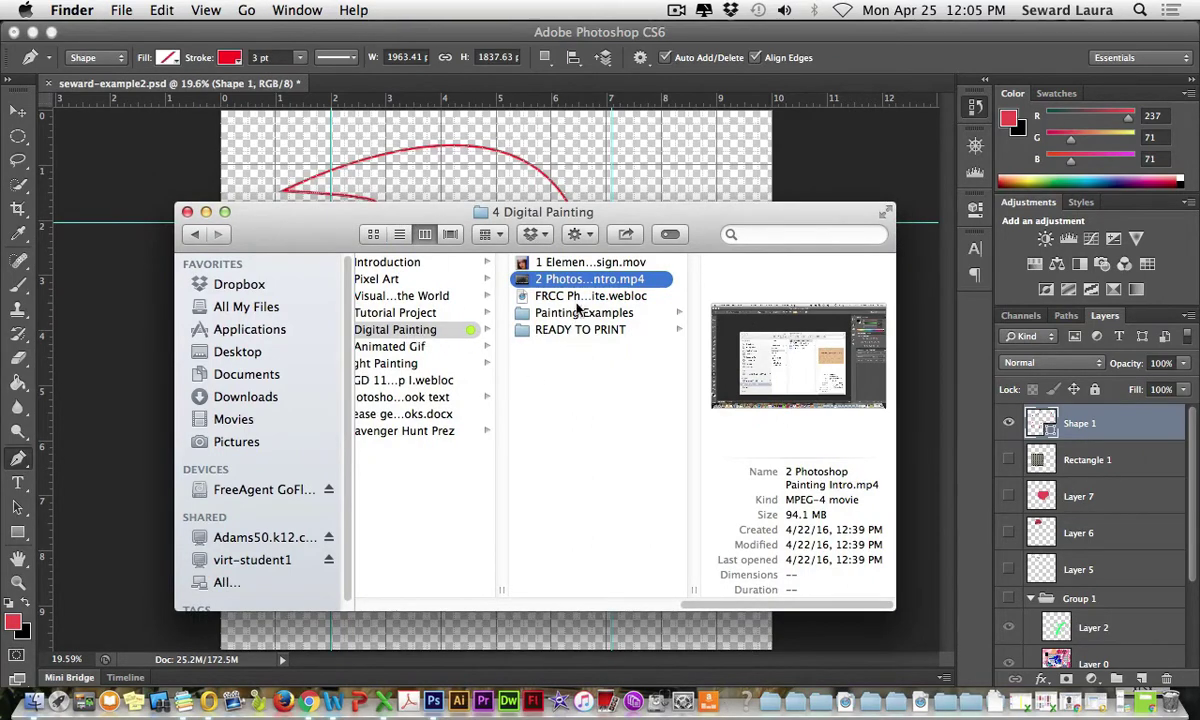
click(567, 265)
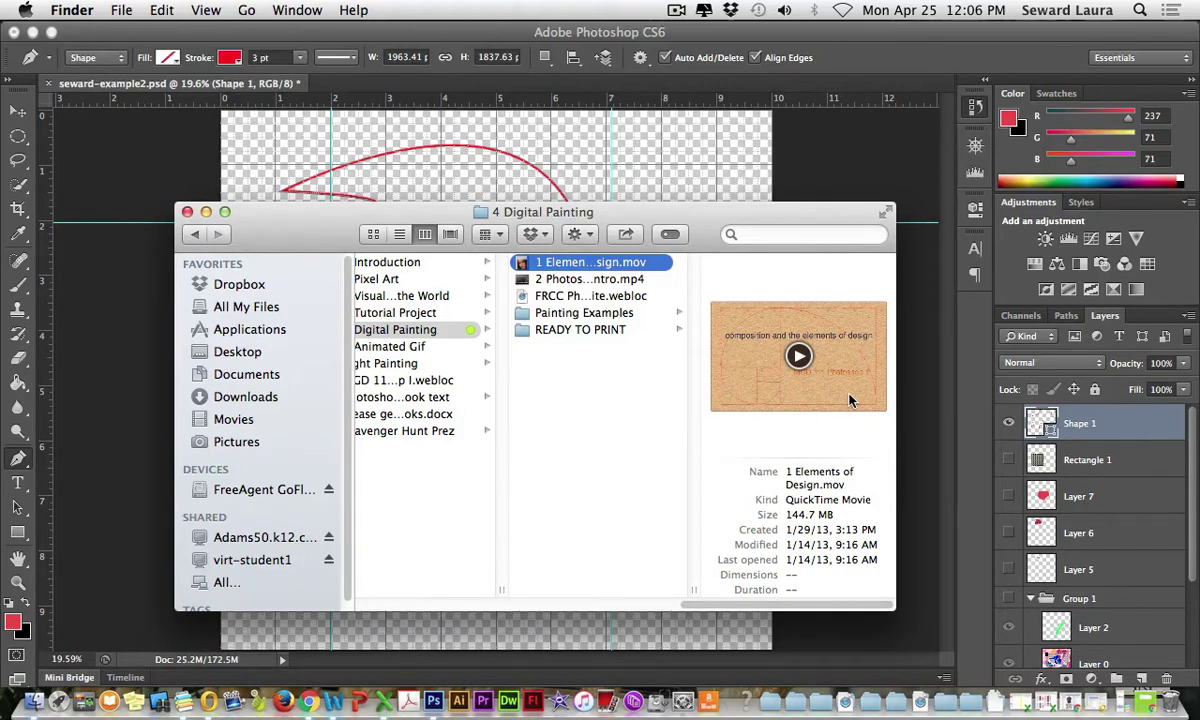
click(565, 284)
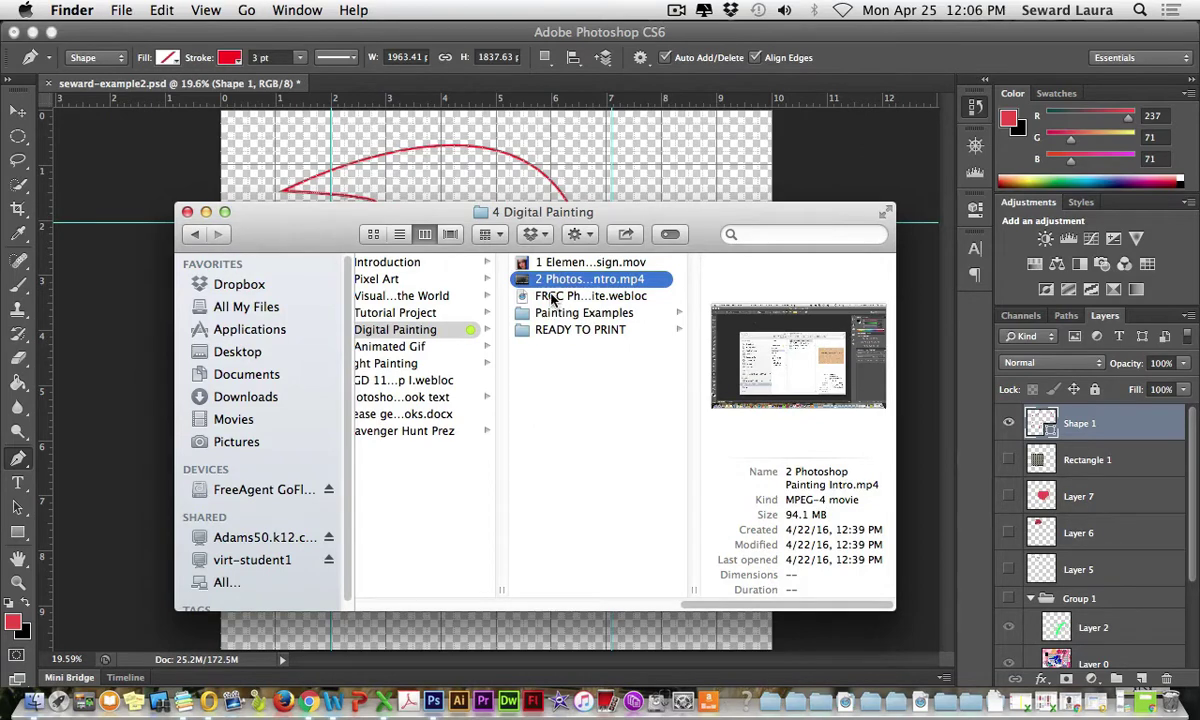
Open FRCC Photoshop site.webloc and look through the Session 3 page on design basics
key(Down)
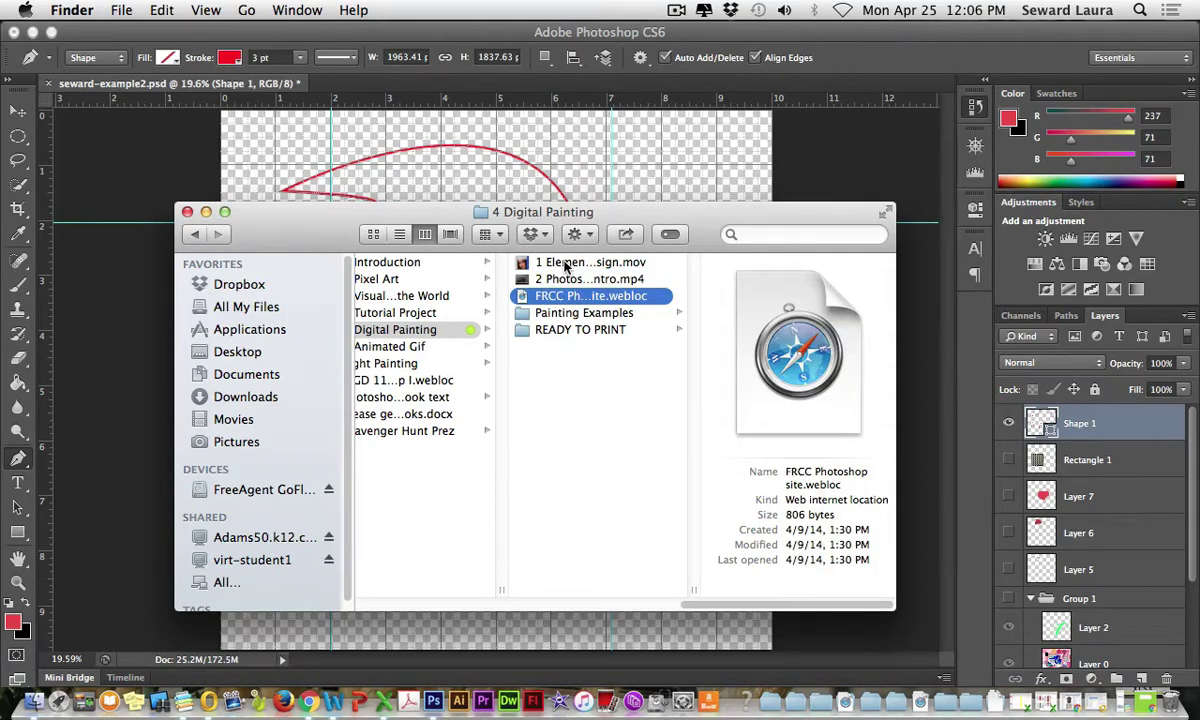
double_click(553, 297)
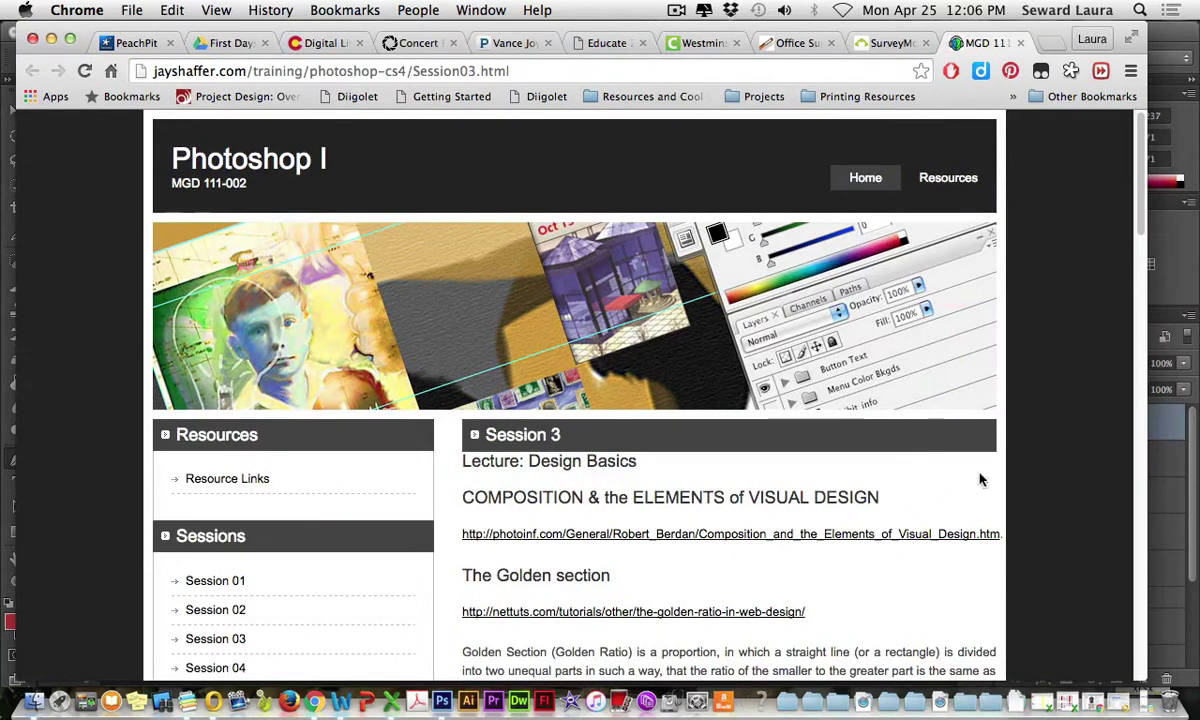
scroll(1000, 460, down, 4)
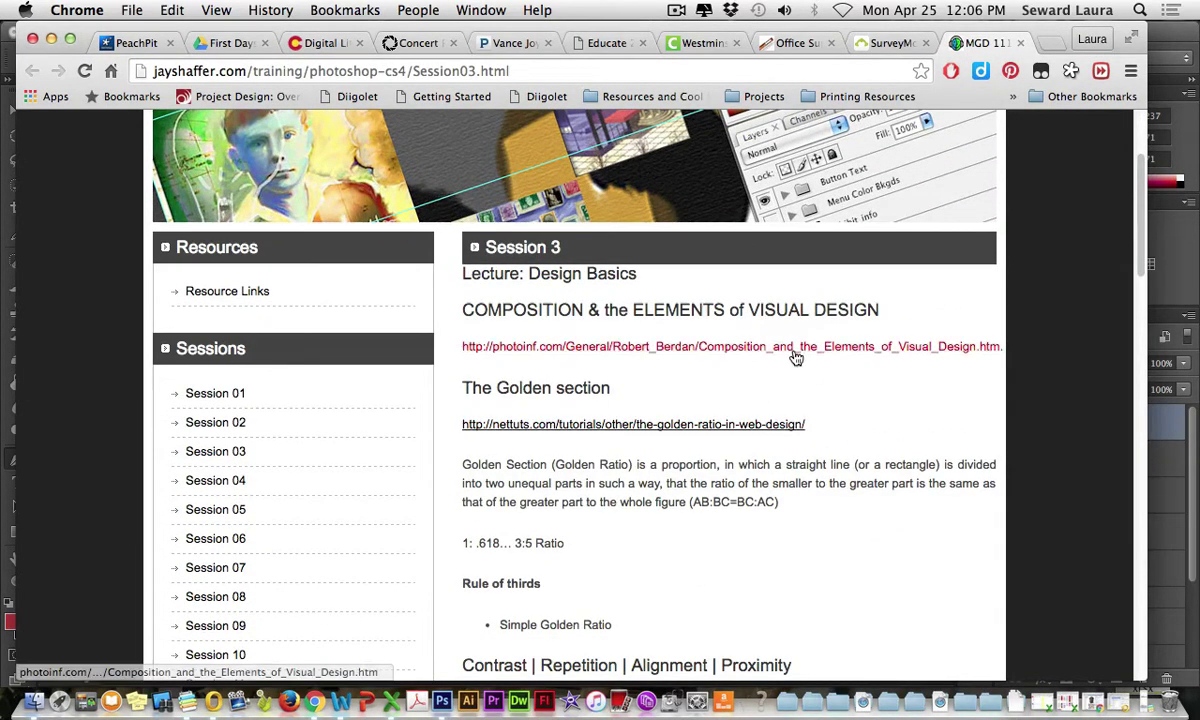
scroll(795, 357, down, 15)
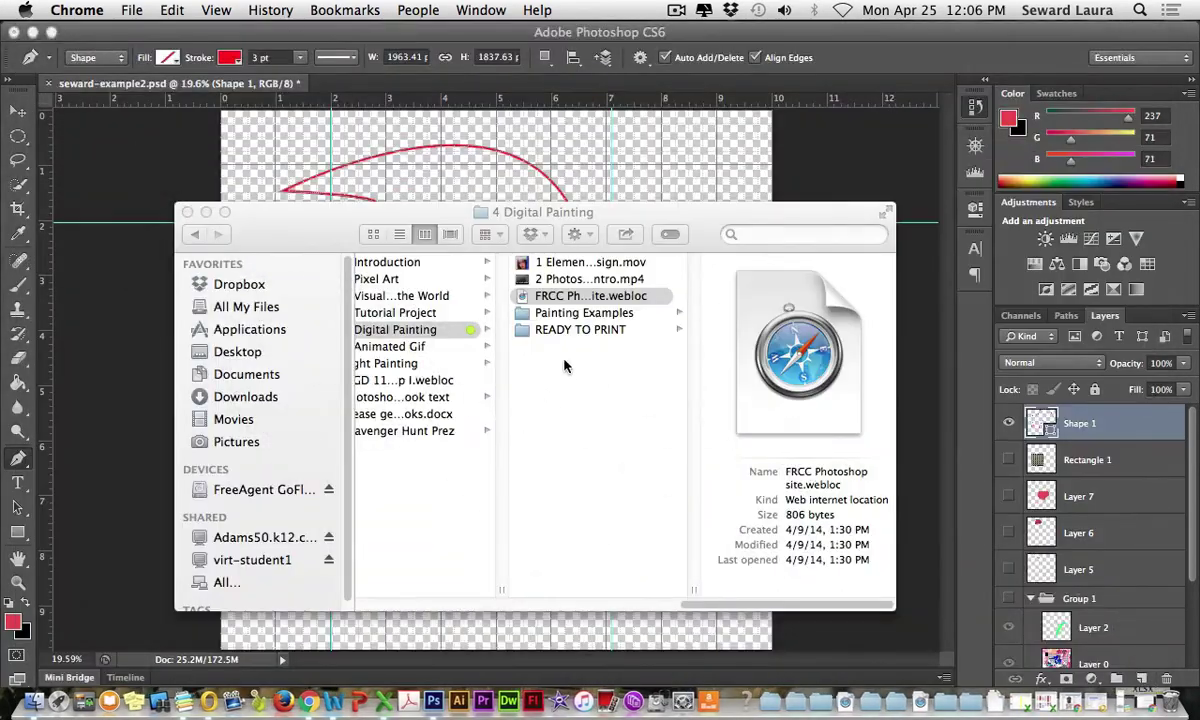
Return to Finder and open the Painting Examples folder
click(570, 314)
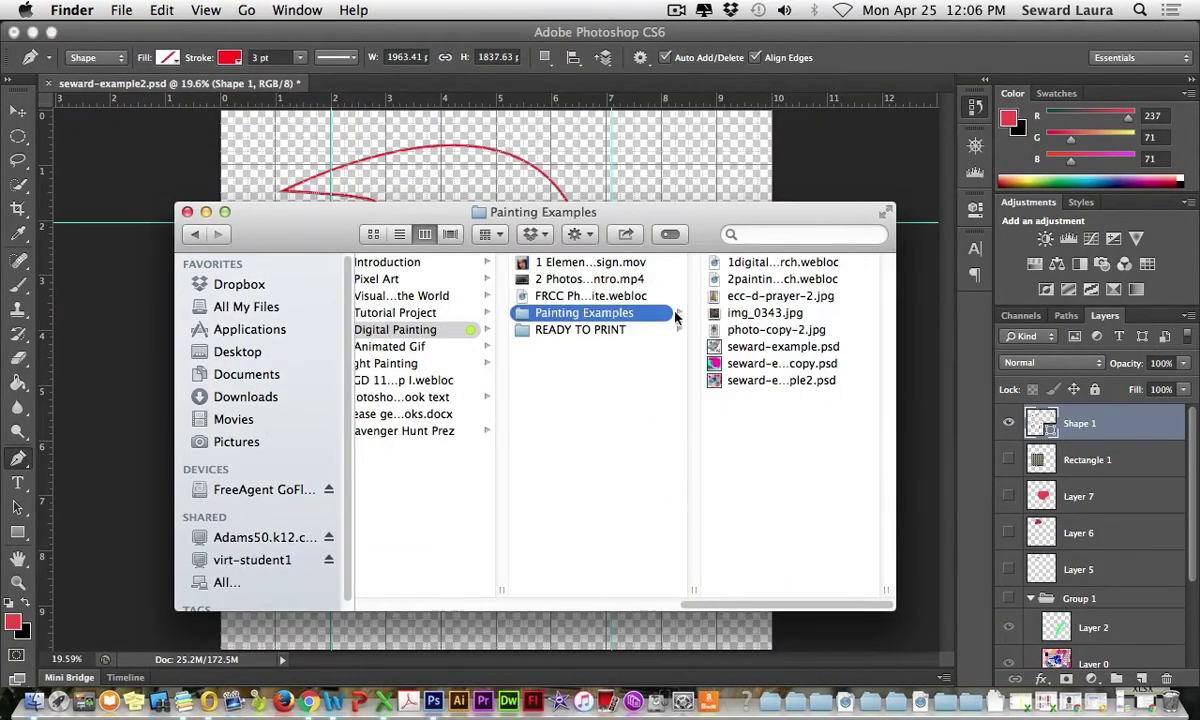